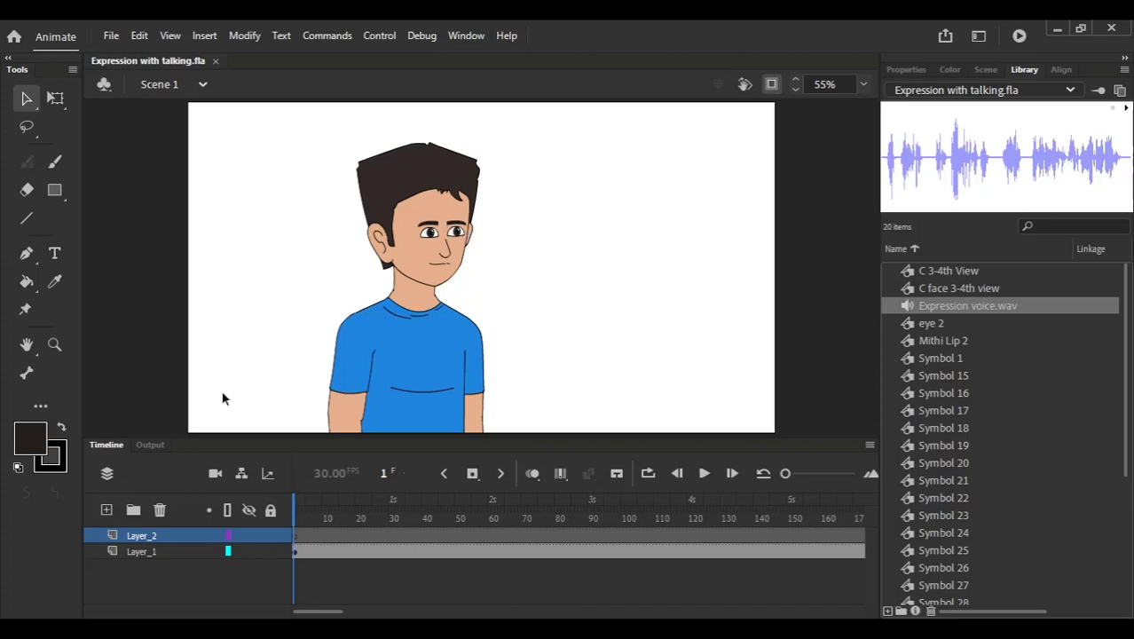
Step: Insert a keyframe at frame 20 of Layer_2 and assign the Expression voice.wav sound to it
left_click(150, 534)
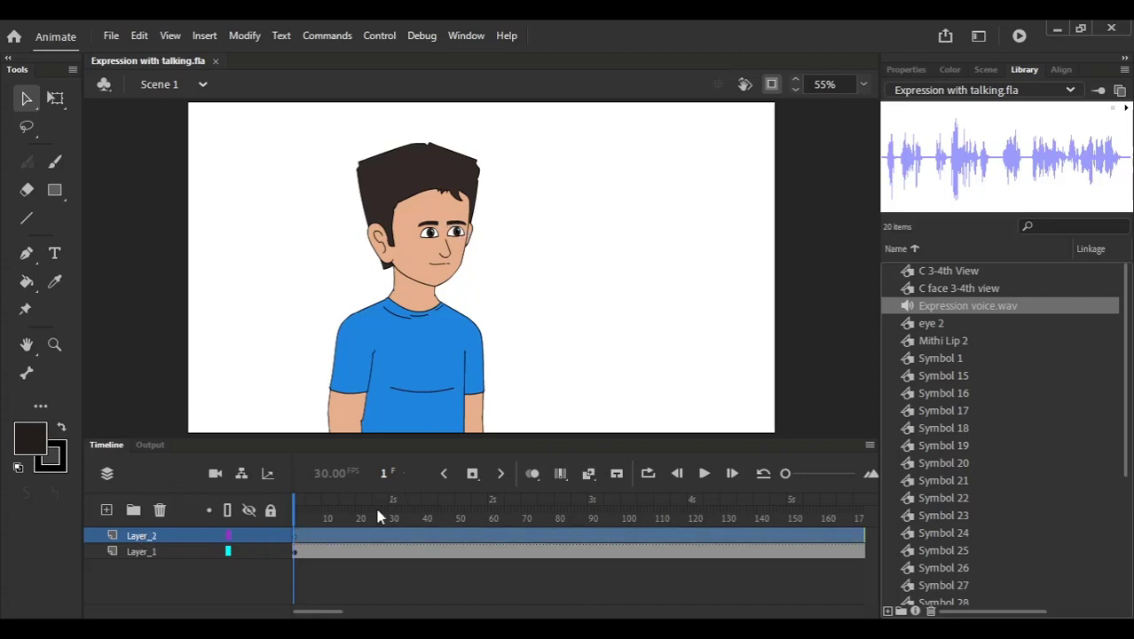
left_click_drag(380, 538, 356, 537)
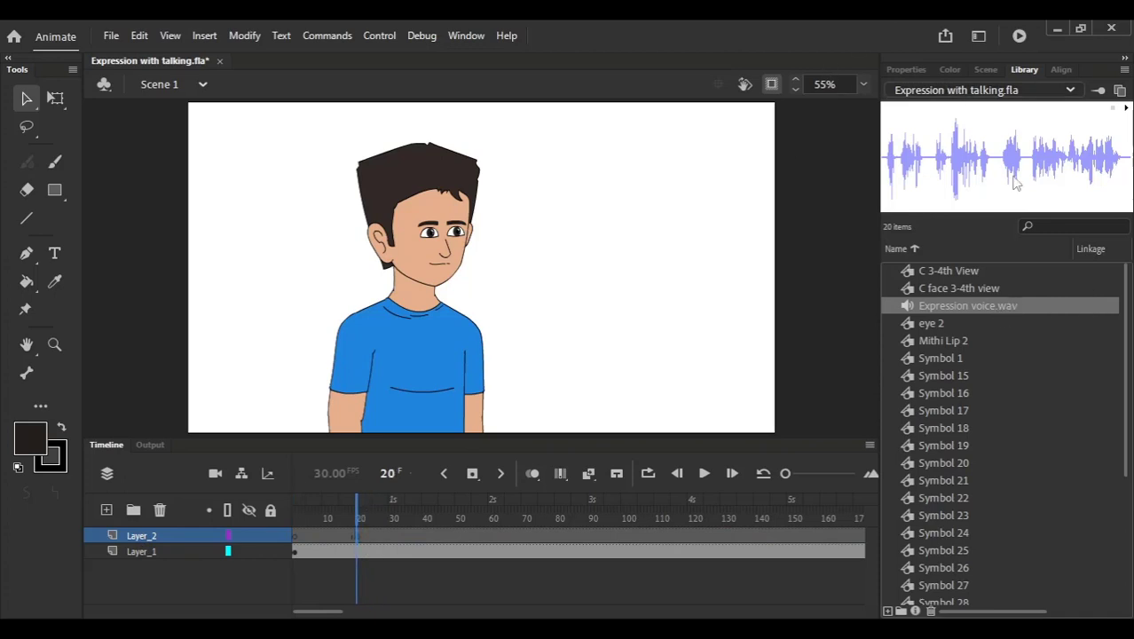
left_click(910, 69)
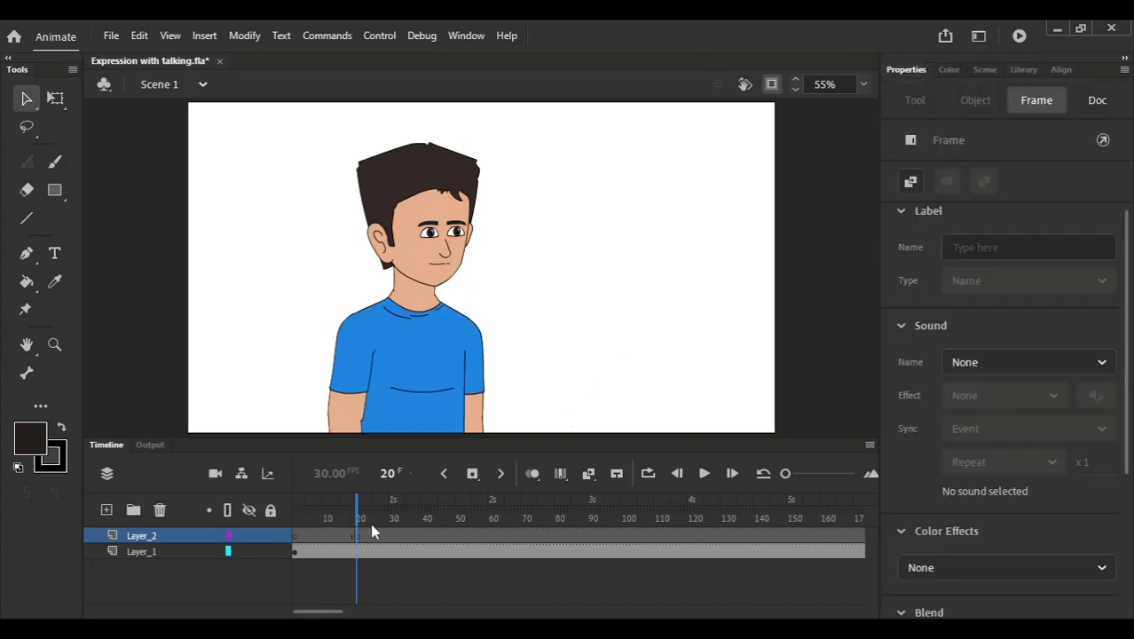
left_click(993, 362)
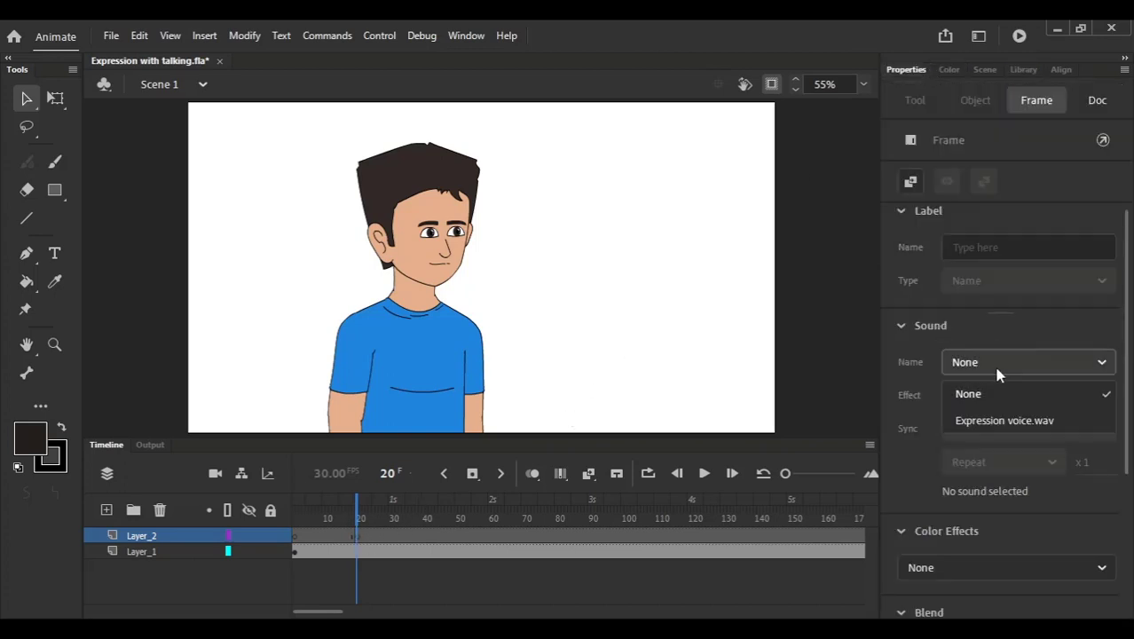
left_click(1045, 423)
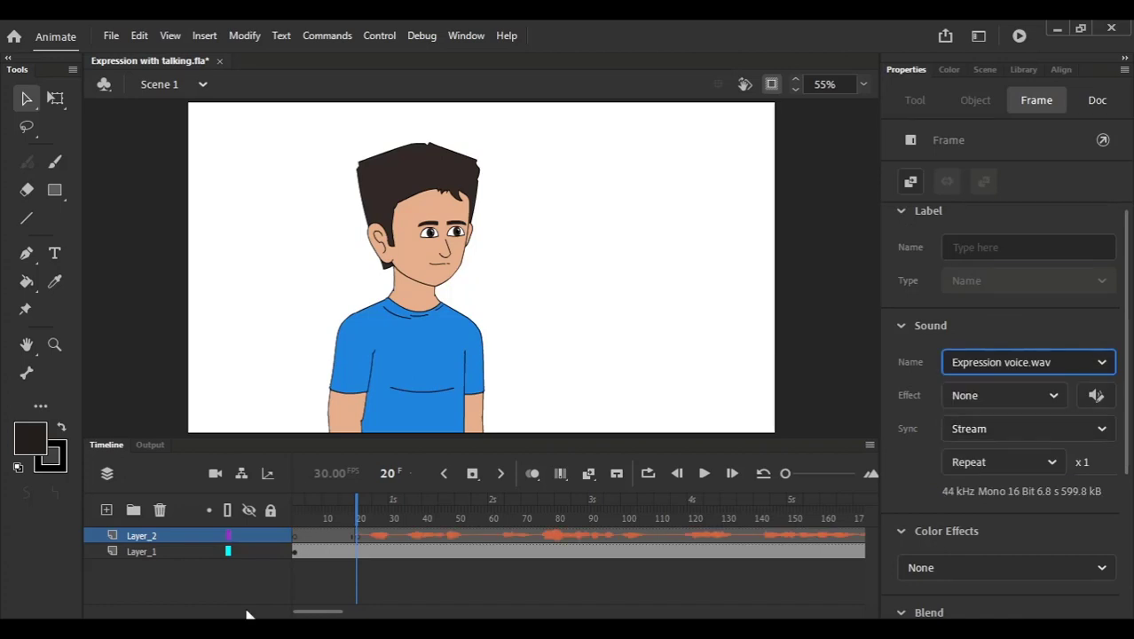
Step: Play the scene from shortly before frame 20 to hear the voice track, lowering the system volume slightly
left_click(338, 522)
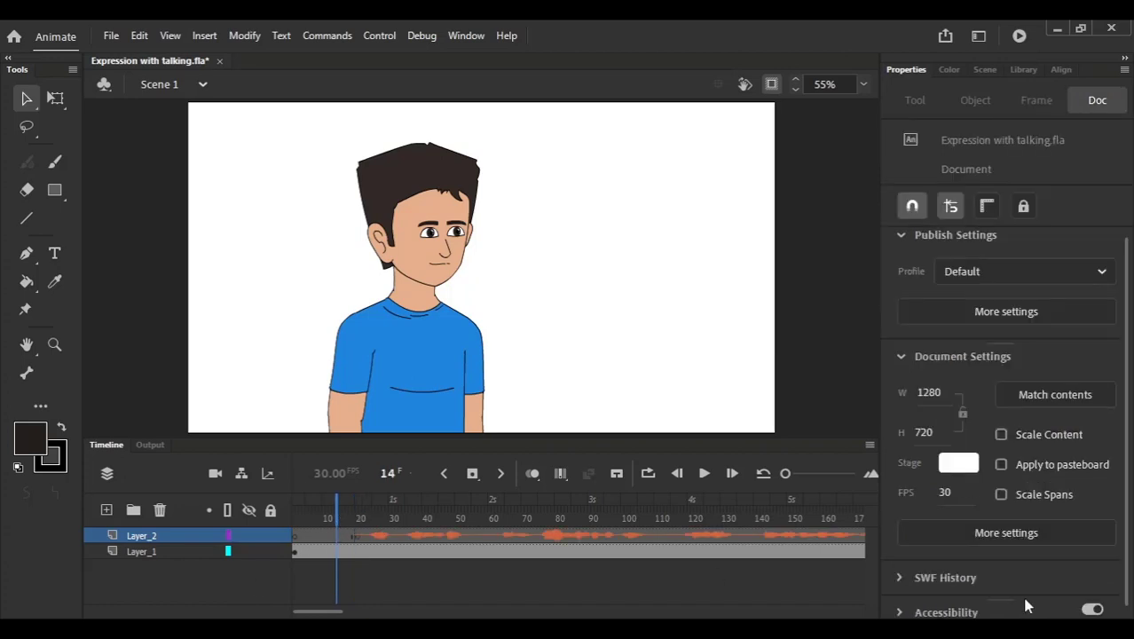
left_click(1017, 627)
left_click(916, 534)
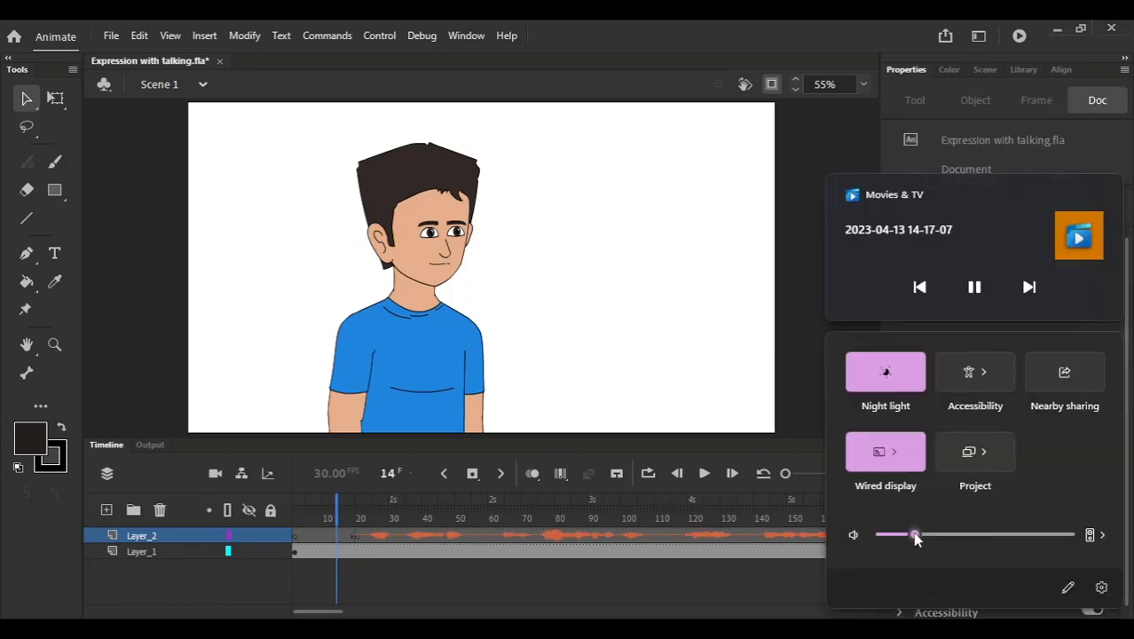
left_click(344, 521)
key("Return")
left_click(1017, 627)
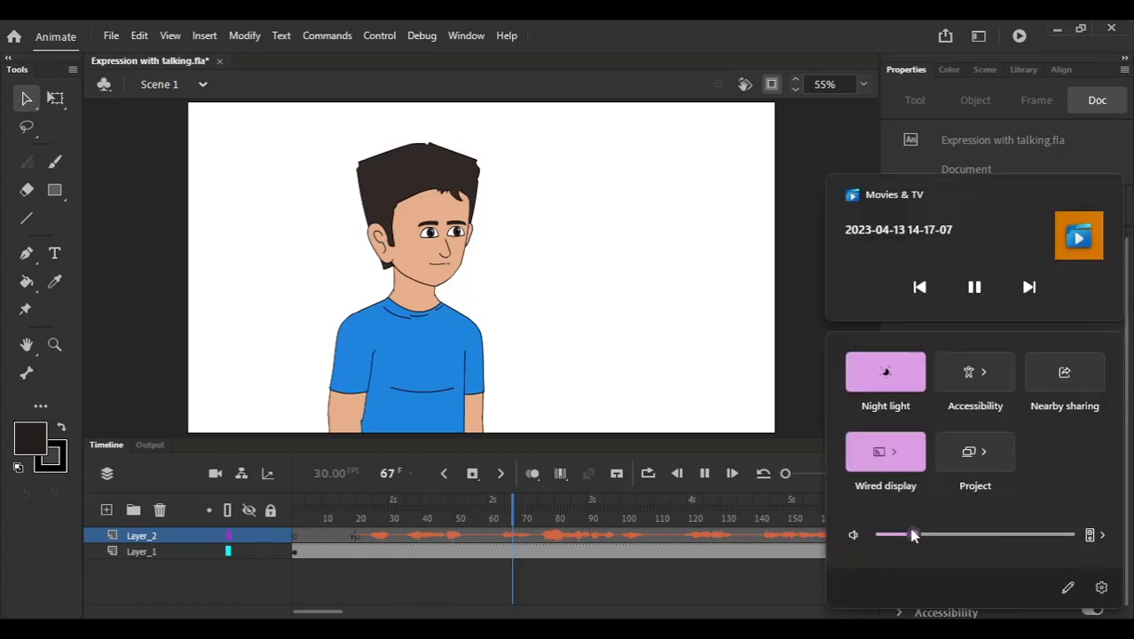
left_click_drag(915, 535, 904, 534)
left_click(709, 585)
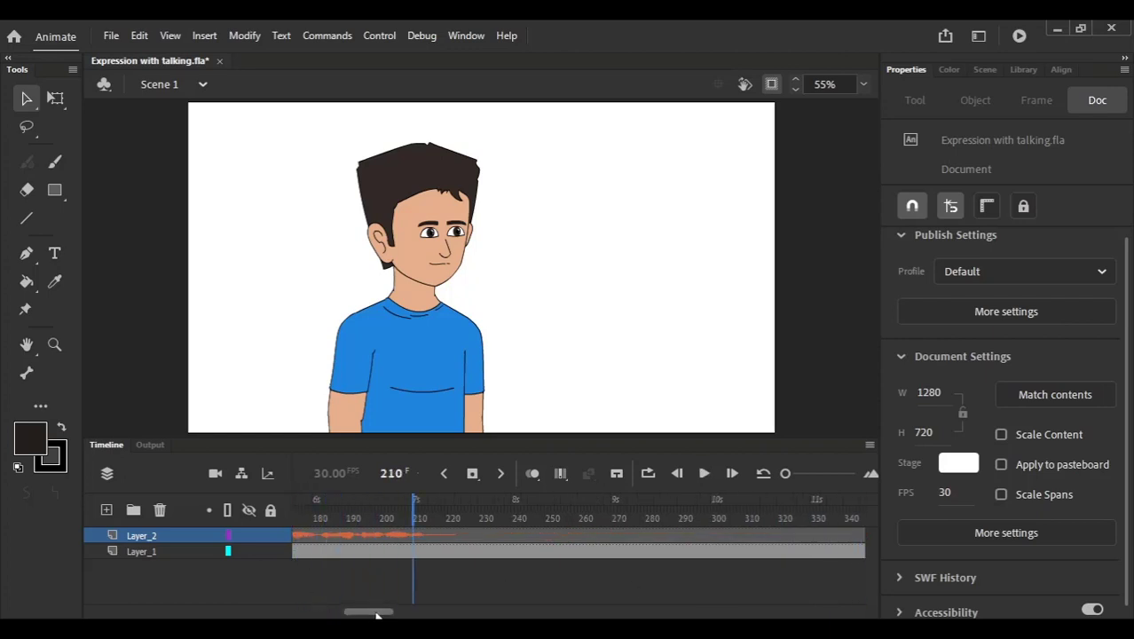
Step: Examine the voice waveform along the main timeline, checking where the speech starts and pauses
left_click_drag(380, 611, 302, 614)
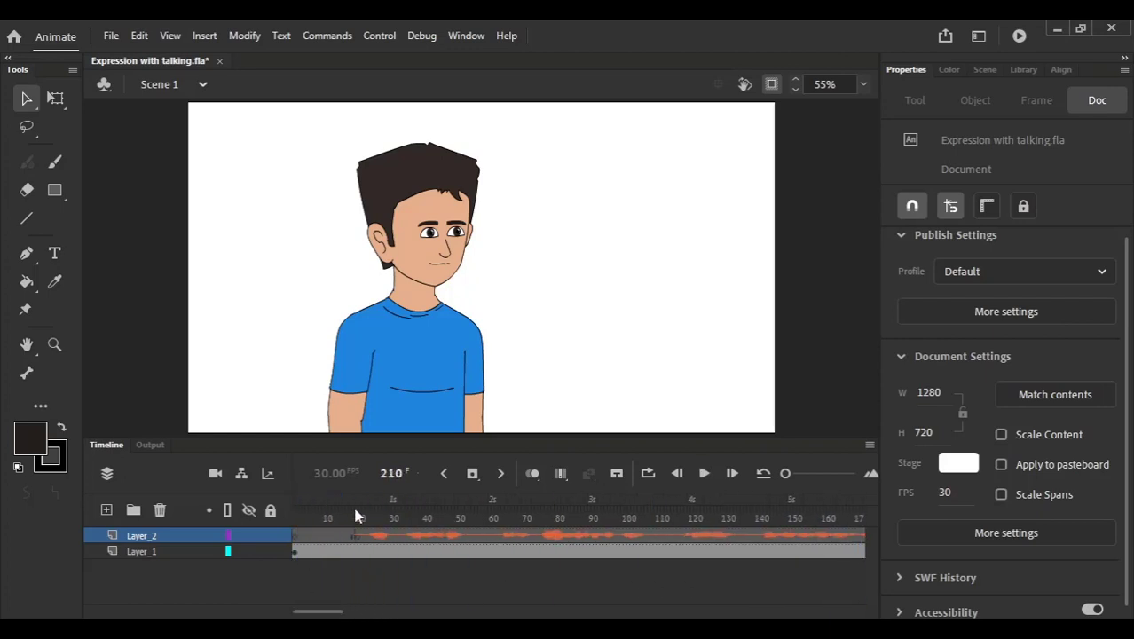
left_click(479, 500)
left_click(673, 502)
left_click(667, 502)
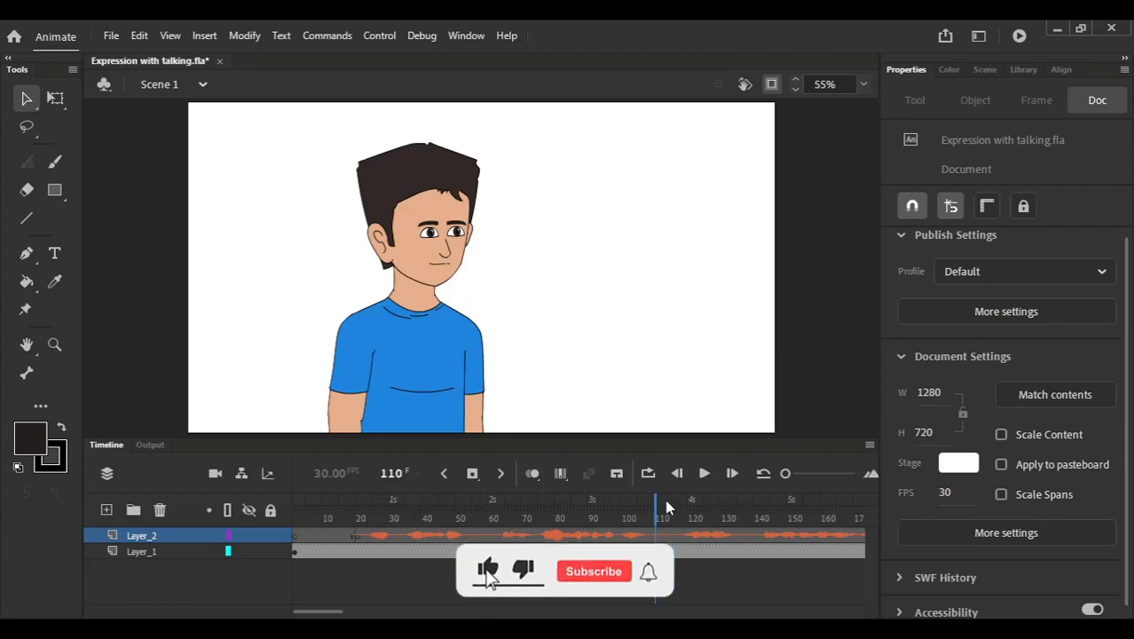
left_click(668, 505)
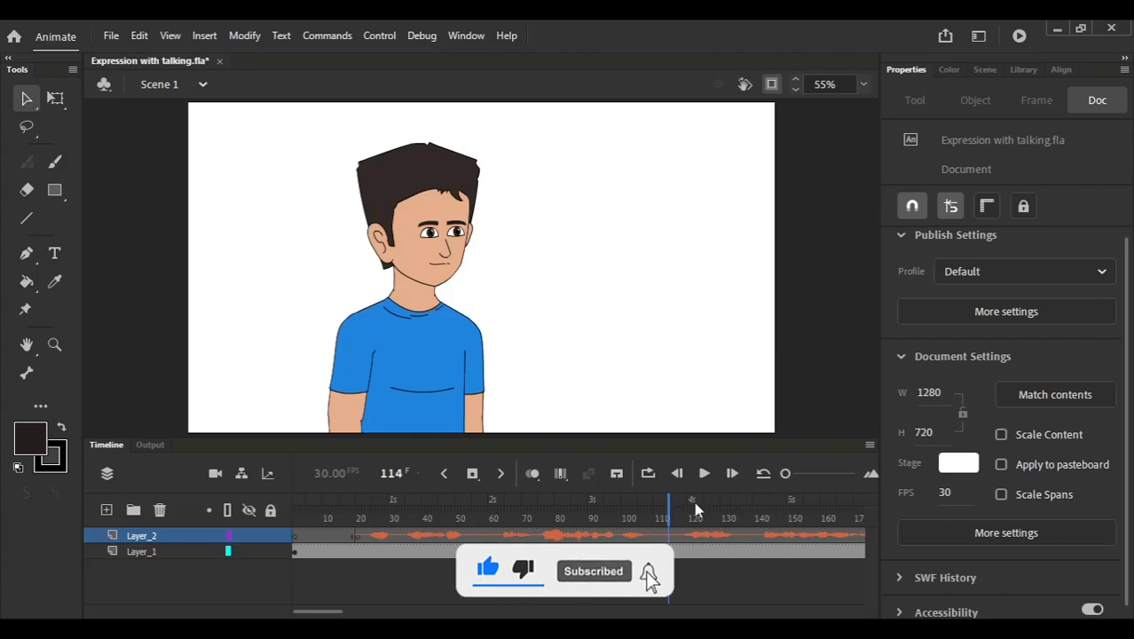
mouse_move(318, 612)
left_mouse_down()
mouse_move(354, 615)
mouse_move(299, 611)
left_mouse_up()
left_click(362, 506)
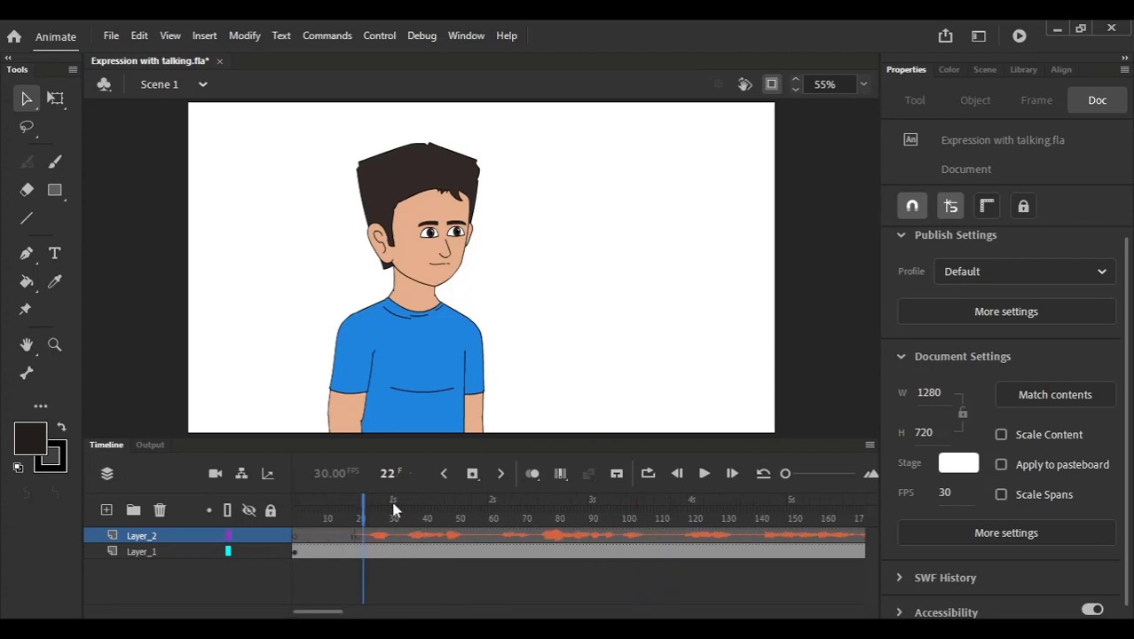
Step: Inside the character's C 3-4th View symbol, add a top layer with a keyframe at frame 20 carrying Expression voice.wav
left_click(358, 519)
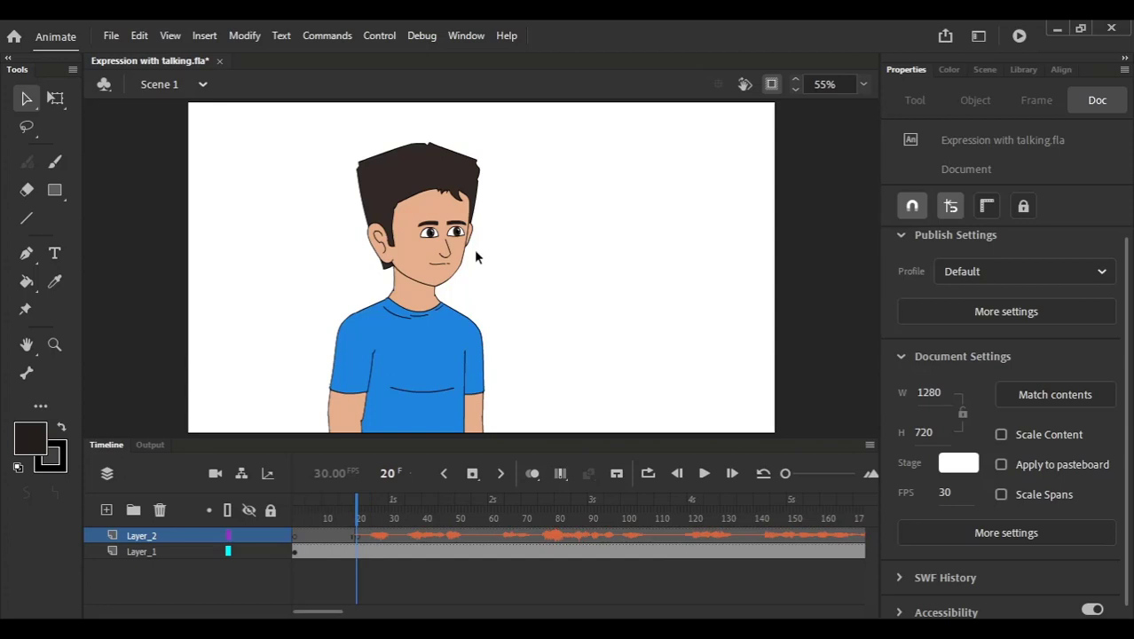
double_click(452, 236)
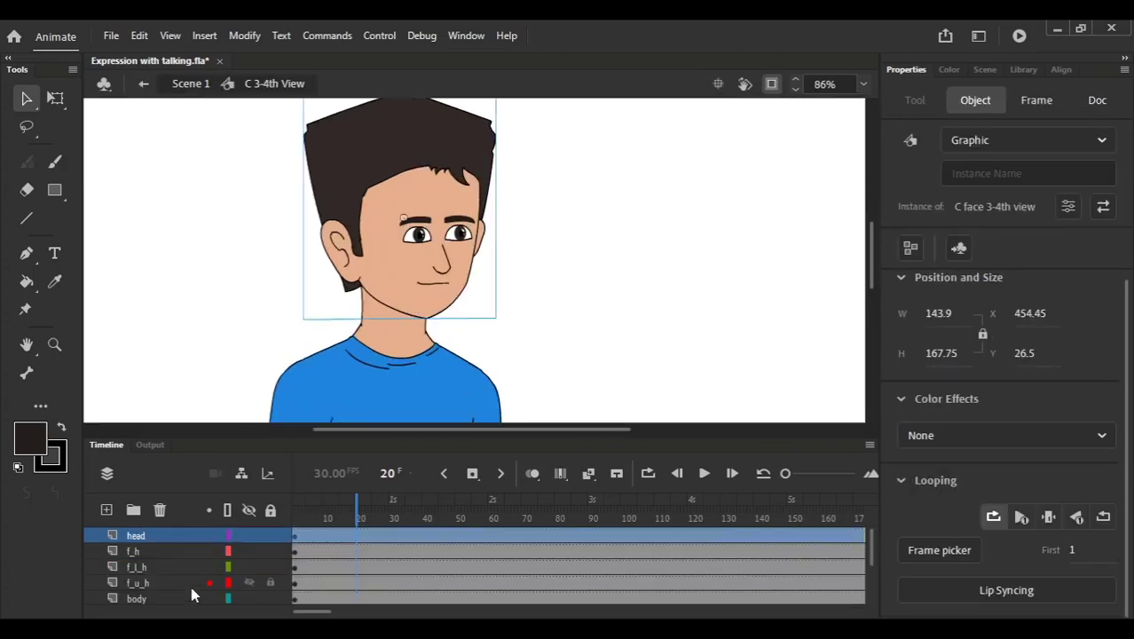
left_click(106, 509)
left_click(355, 538)
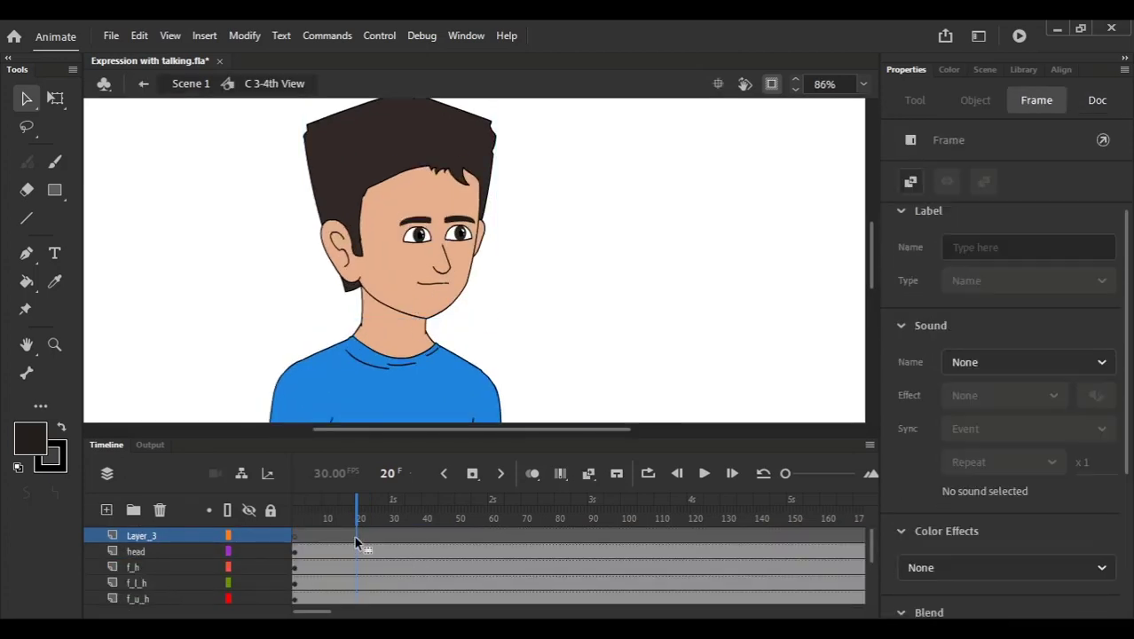
left_click(1021, 364)
left_click(999, 420)
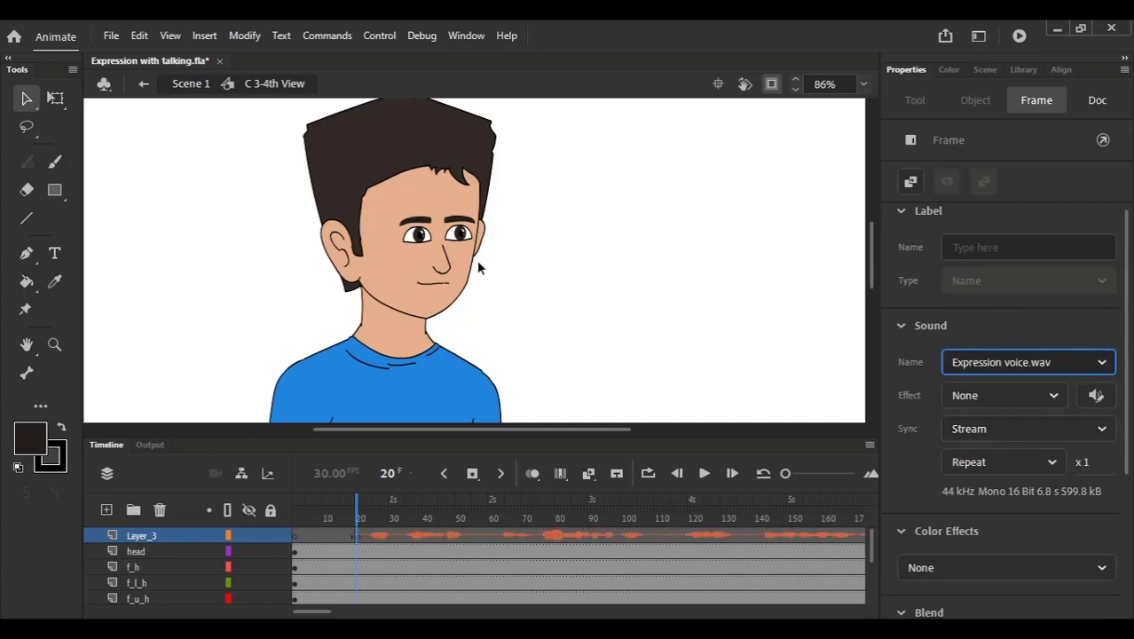
Step: Inside the nested C face 3-4th view symbol, add a top layer with a keyframe at frame 20 carrying Expression voice.wav
left_click(431, 257)
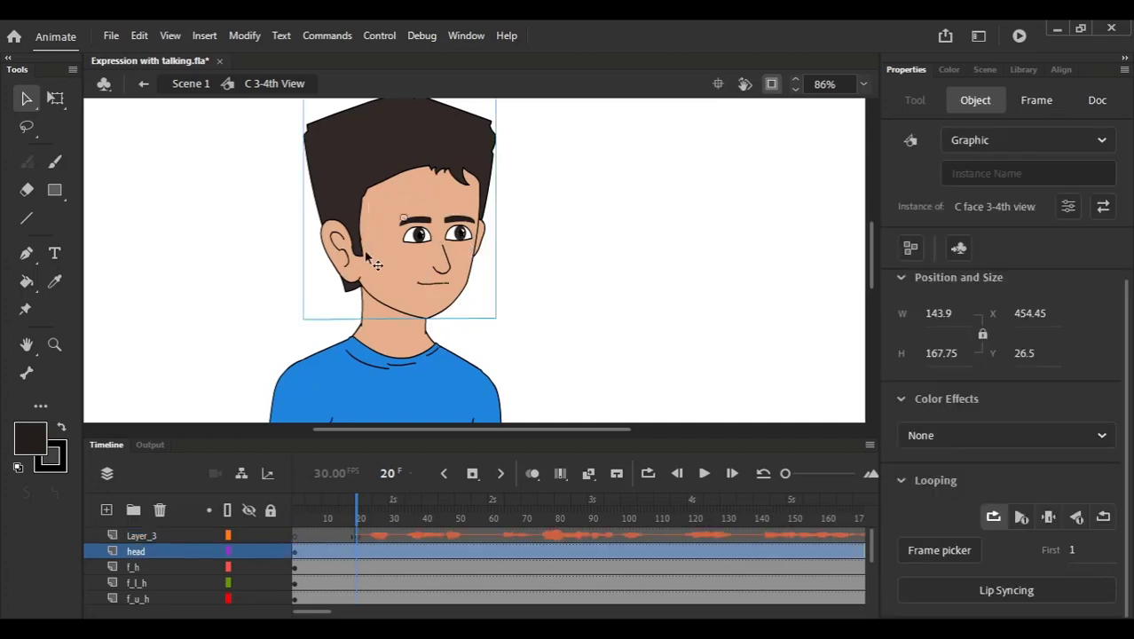
double_click(390, 288)
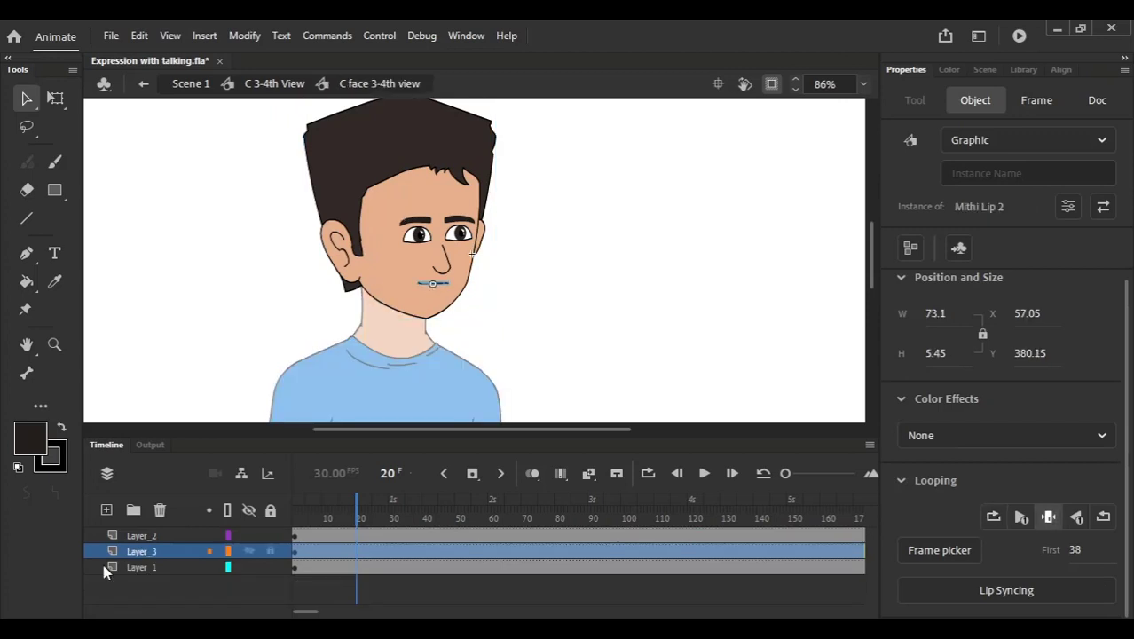
left_click(142, 535)
left_click(107, 510)
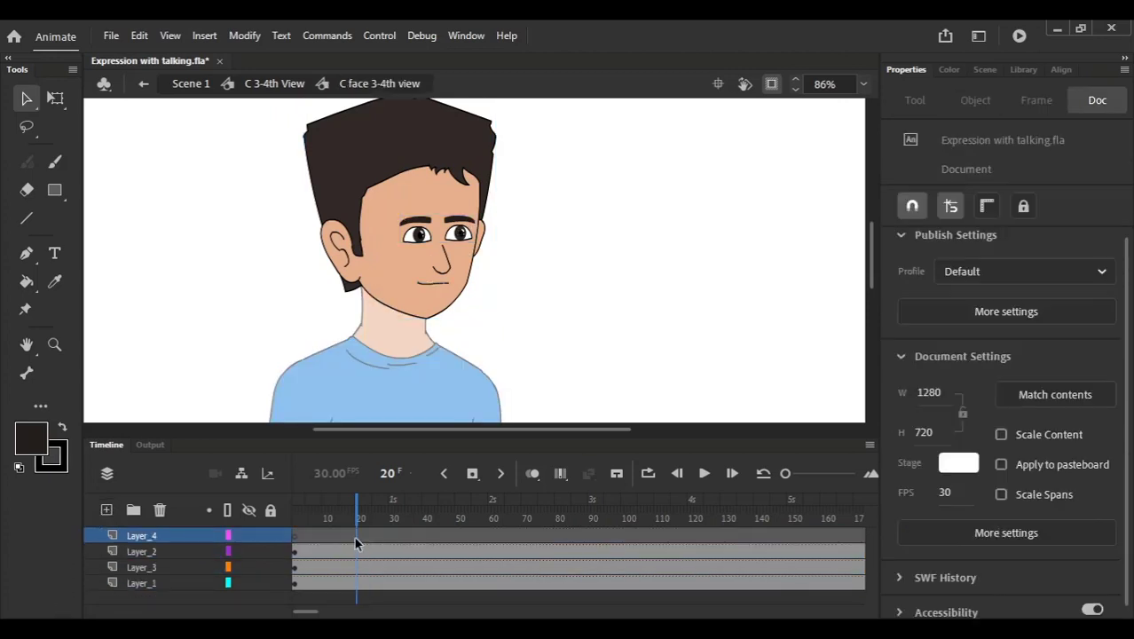
left_click(355, 543)
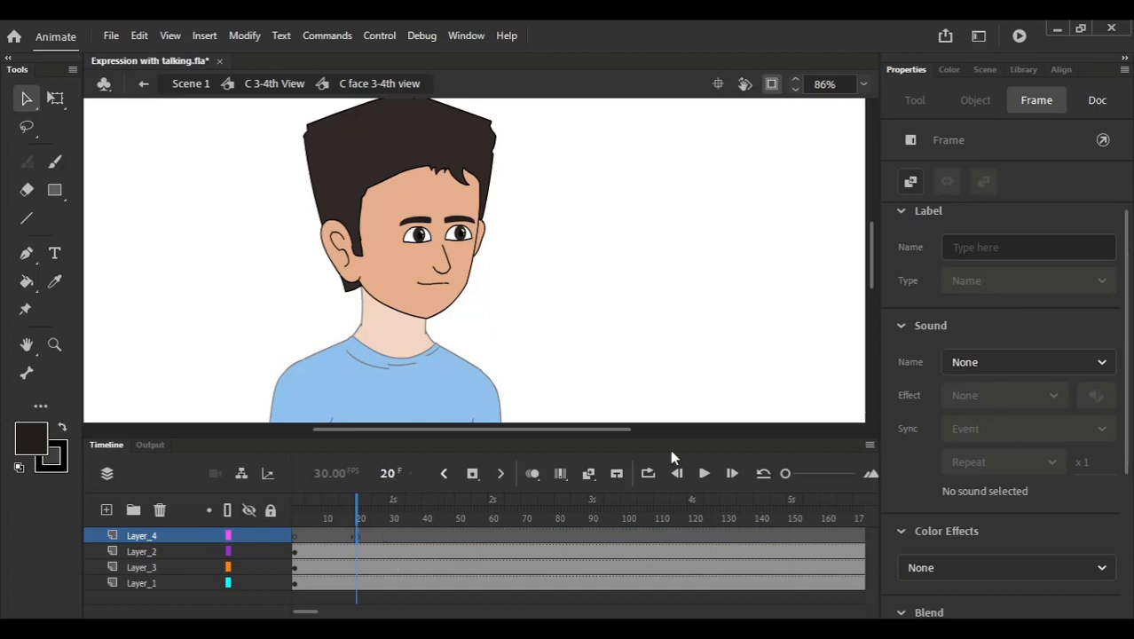
left_click(1006, 364)
left_click(985, 418)
Step: Return to Scene 1 to compare the sound's start frame, and reopen the nested face symbol
left_click(347, 519)
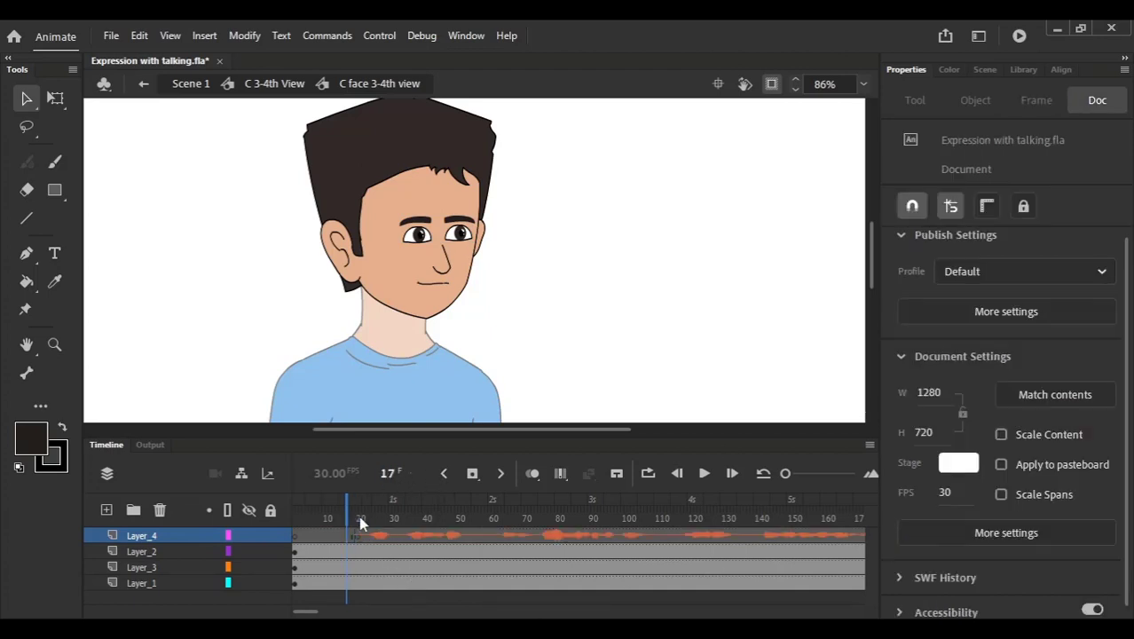
left_click(274, 84)
left_click(191, 83)
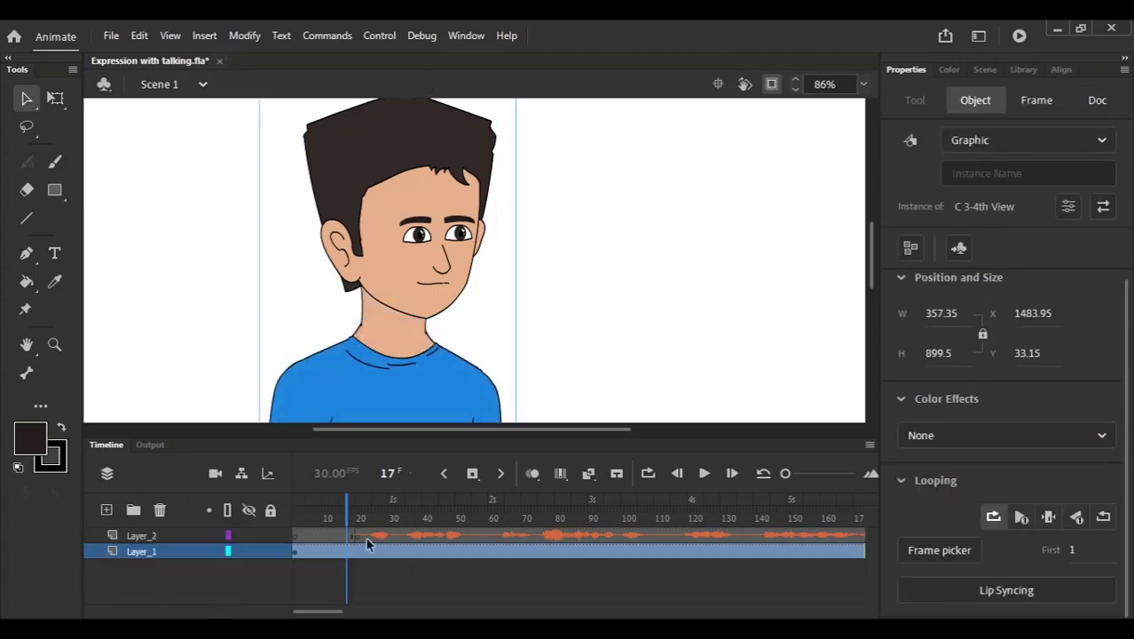
double_click(432, 256)
double_click(437, 271)
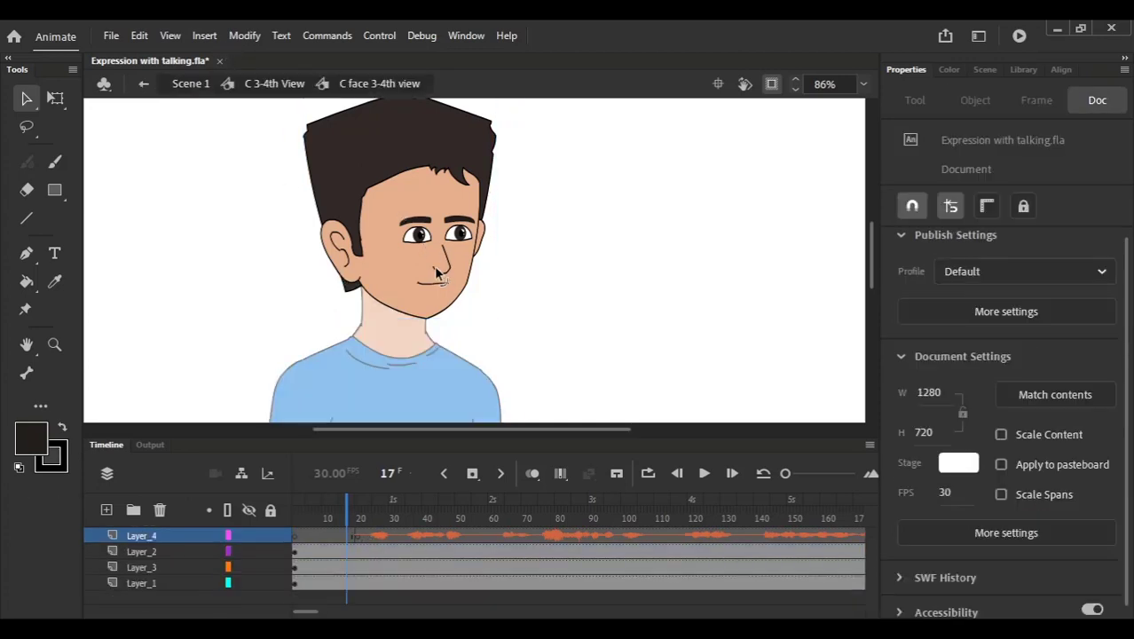
Step: Check the sync options of the face symbol's voice sound and play part of the audio
left_click(397, 536)
left_click(978, 435)
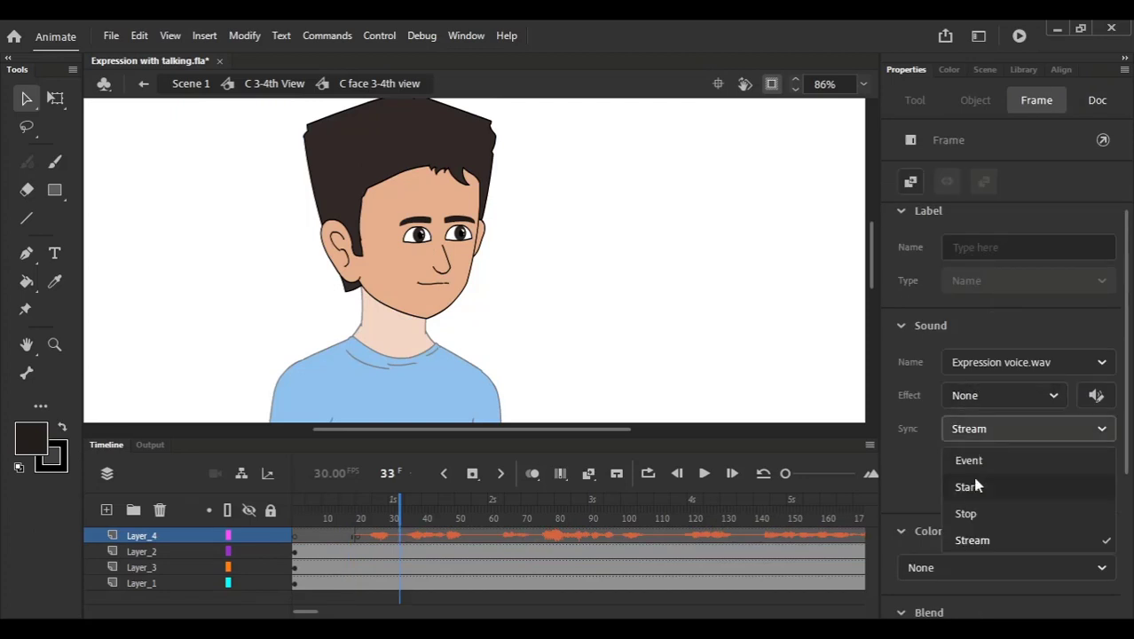
left_click(433, 537)
key("Return")
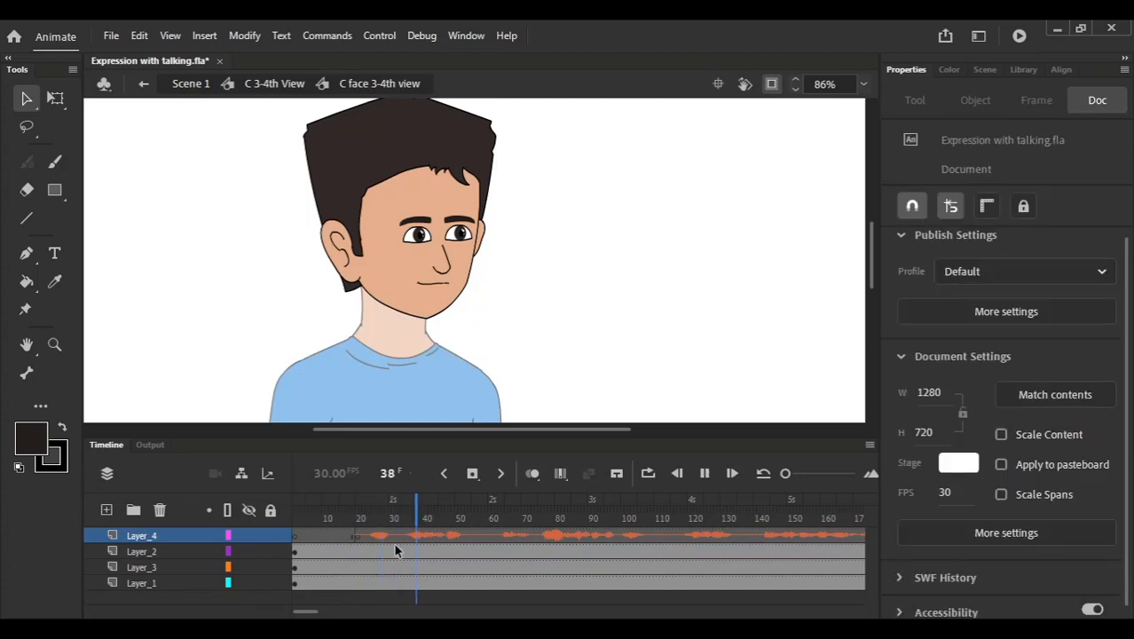
key("Return")
left_click(382, 547)
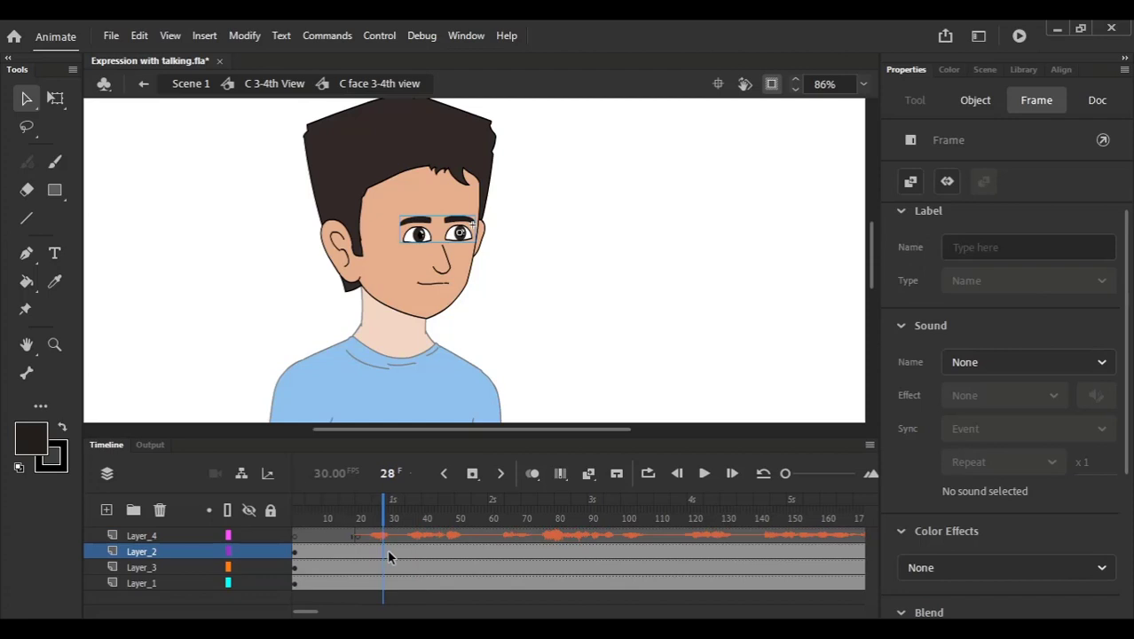
left_click(389, 551)
left_click(461, 550)
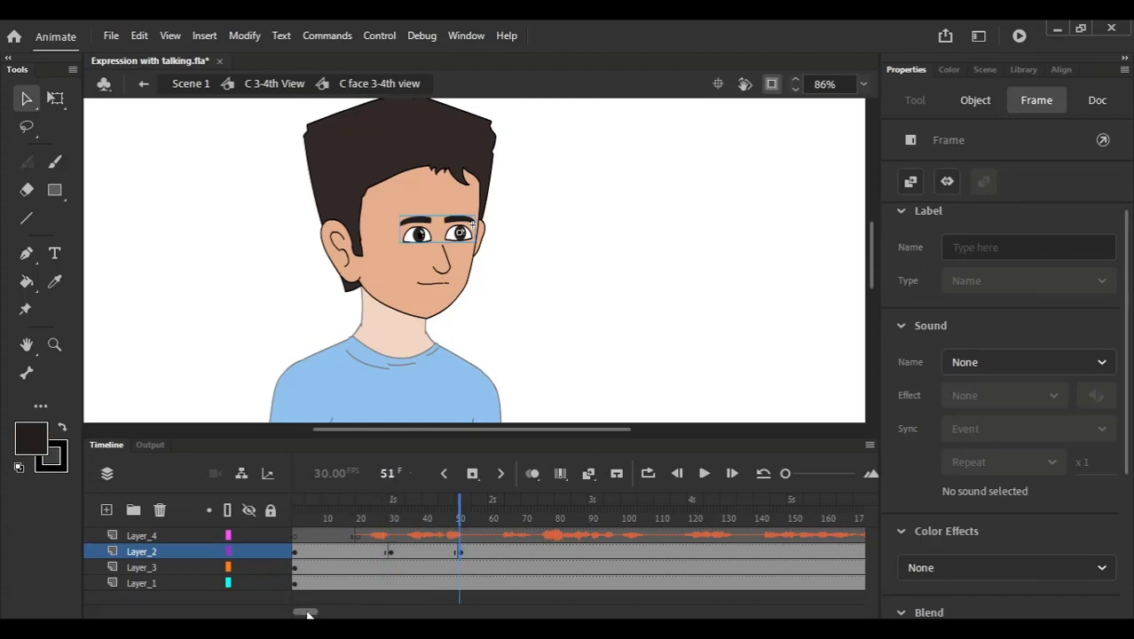
left_click(393, 551)
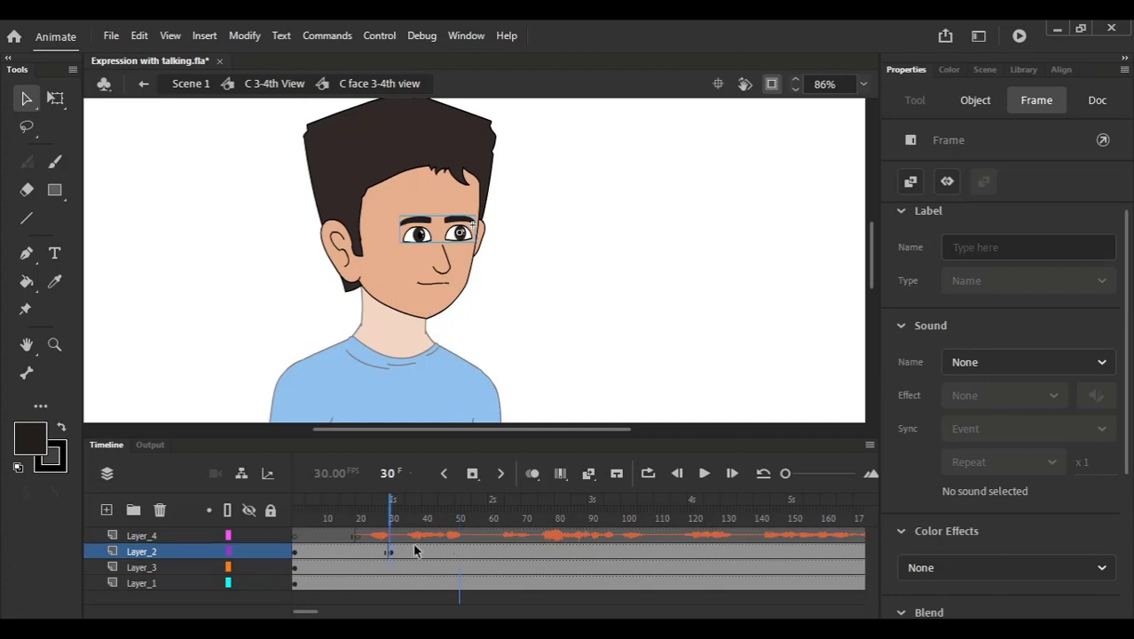
Step: Rename the face symbol's mouth layer, Layer_3, as "lip"
double_click(143, 567)
type("lip")
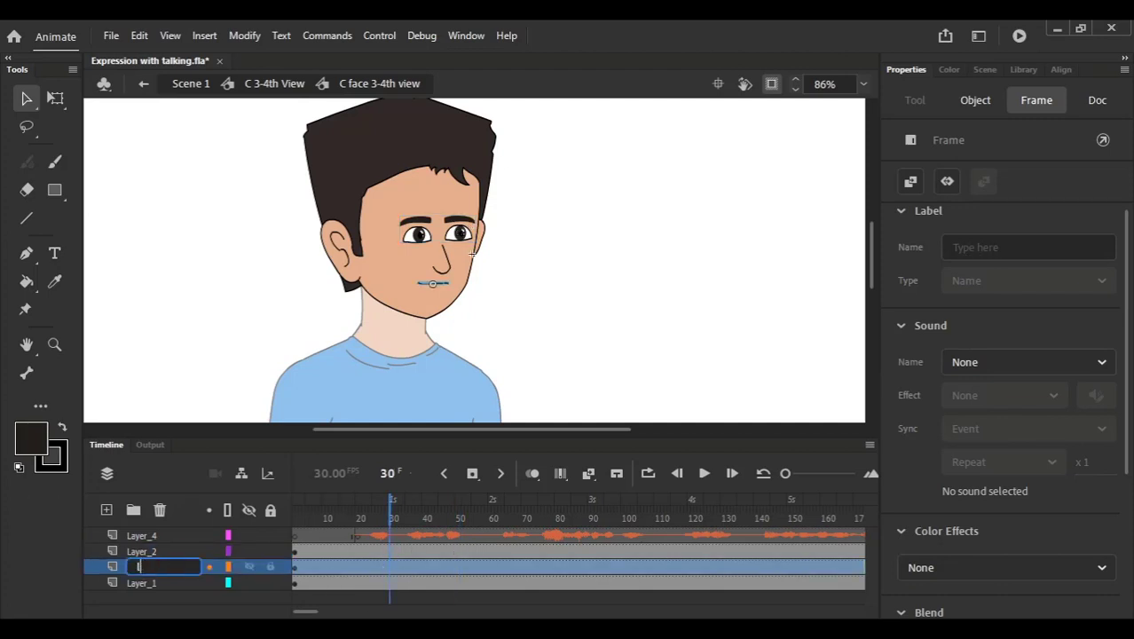
left_click(746, 372)
left_click(389, 571)
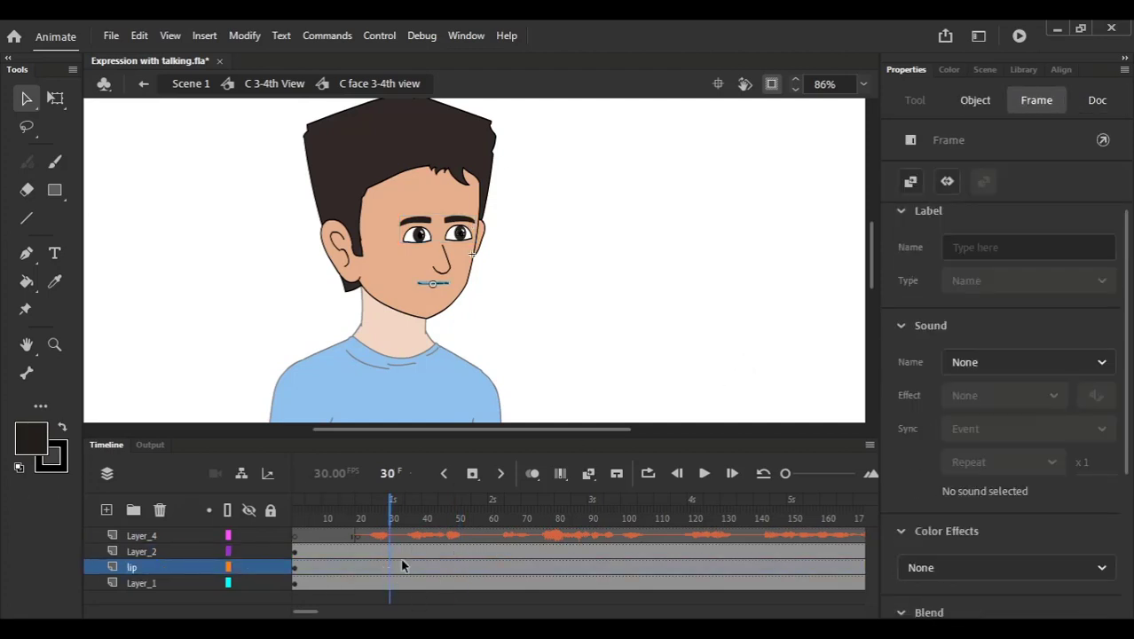
key("F6")
left_click(463, 568)
key("F6")
left_click(644, 568)
mouse_move(302, 611)
left_mouse_down()
mouse_move(322, 612)
mouse_move(310, 613)
left_mouse_up()
key("ctrl+z")
key("ctrl+z")
key("ctrl+z")
key("ctrl+z")
key("ctrl+z")
Step: Insert a keyframe at frame 30 of the lip layer
left_click(366, 500)
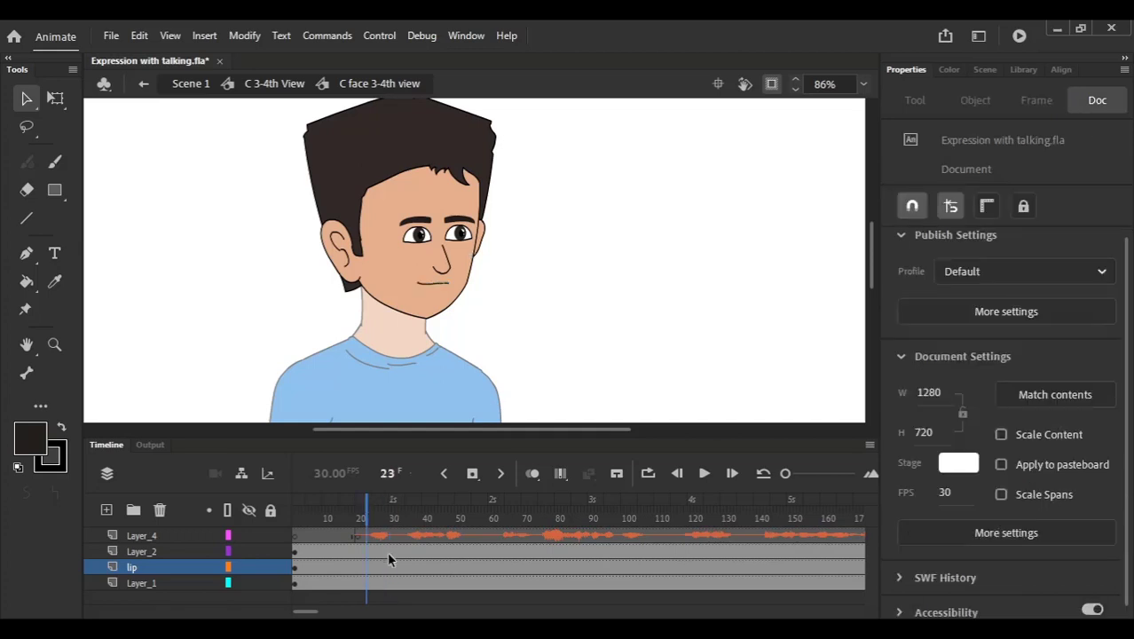
left_click(389, 568)
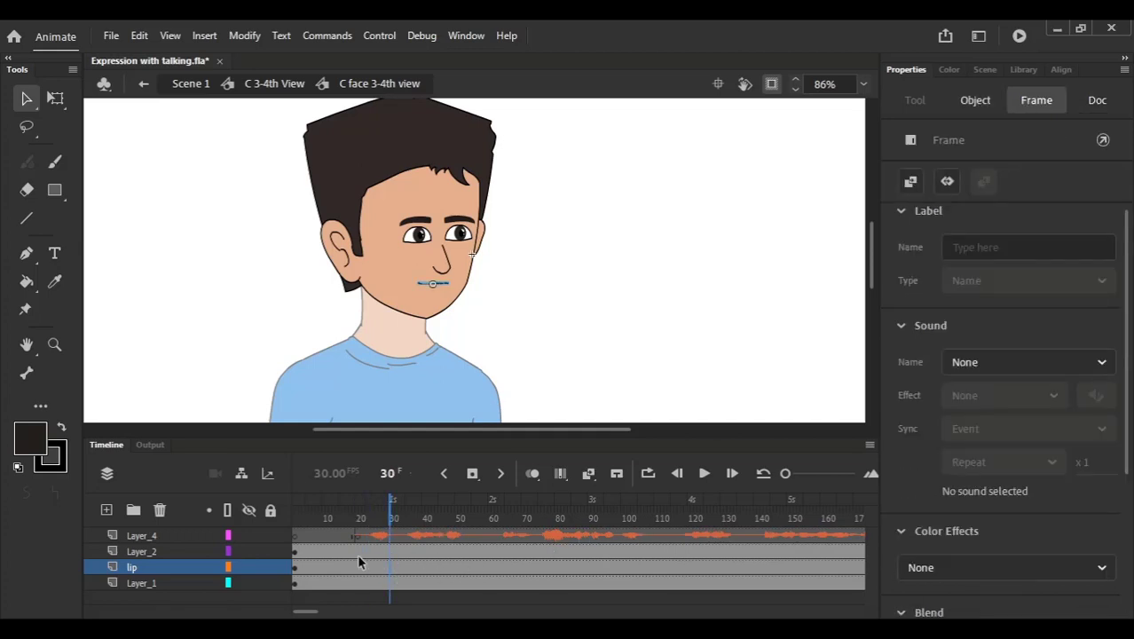
key("F6")
Step: Step through the mouth graphic's first-frame values at frame 30 and choose a slightly different closed-mouth pose
left_click(437, 289)
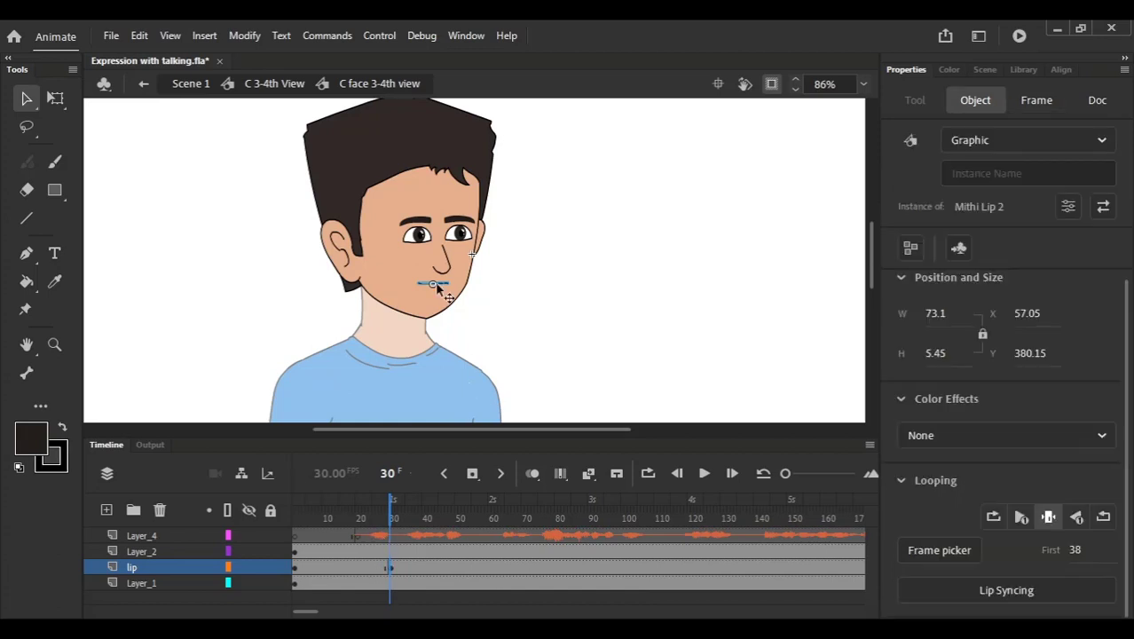
left_click(1076, 549)
key("Up")
key("Up")
key("Up")
key("Up")
key("Up")
key("Down")
key("Down")
key("Down")
key("Down")
key("Down")
key("Down")
key("Down")
key("Down")
key("Up")
key("Up")
key("Up")
key("Down")
key("Down")
left_click(629, 369)
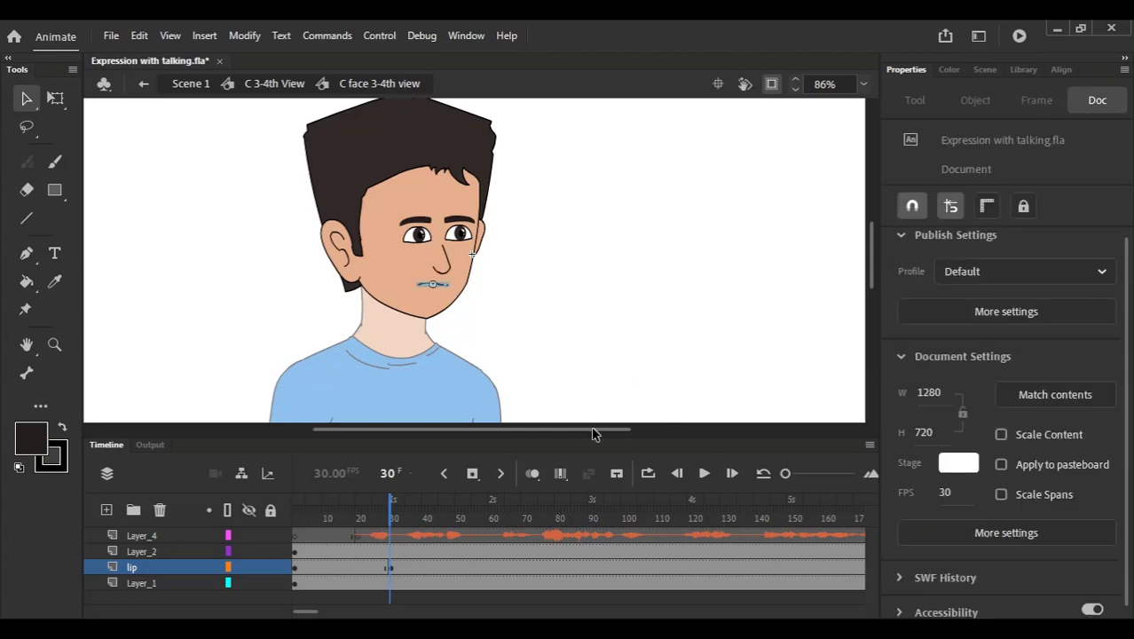
Step: Insert keyframes on the lip layer at frame 51 and at about frame 105, matching the pauses in the voice track
left_click(459, 575)
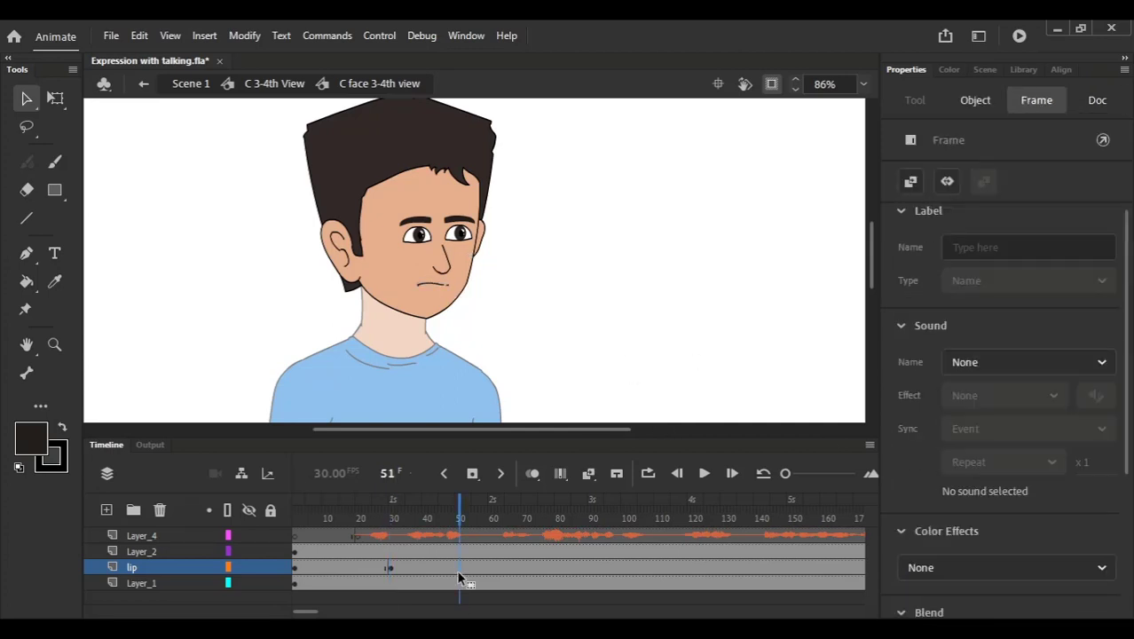
left_click(640, 569)
key("F6")
Step: Play the voice track to locate its next pause and insert a lip-layer keyframe at frame 133
key("Return")
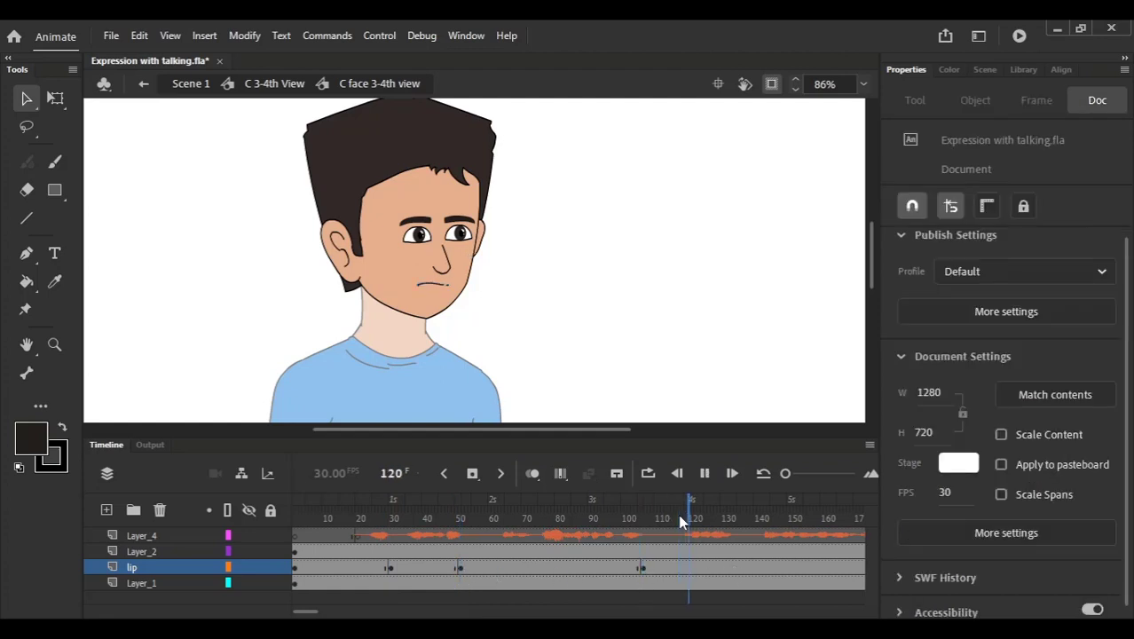
left_click(569, 507)
key("Return")
left_click_drag(306, 612, 319, 611)
left_click(440, 569)
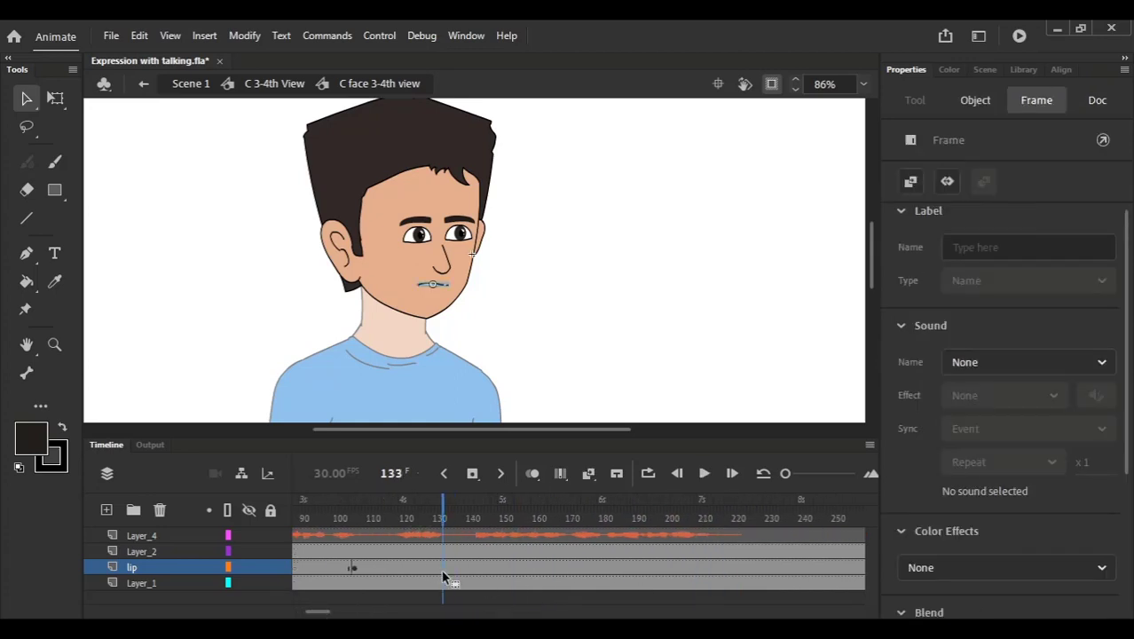
key("F6")
Step: Insert a lip-layer keyframe at frame 212, where the speech ends, and undo the keyframe misplaced on Layer_1
left_click(710, 582)
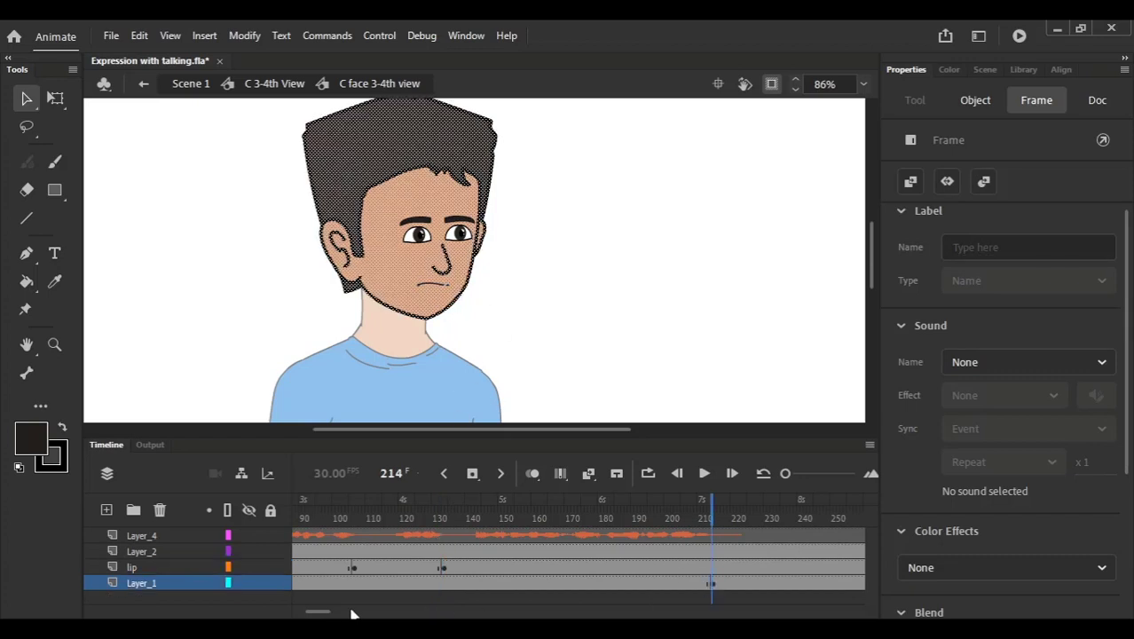
left_click(704, 569)
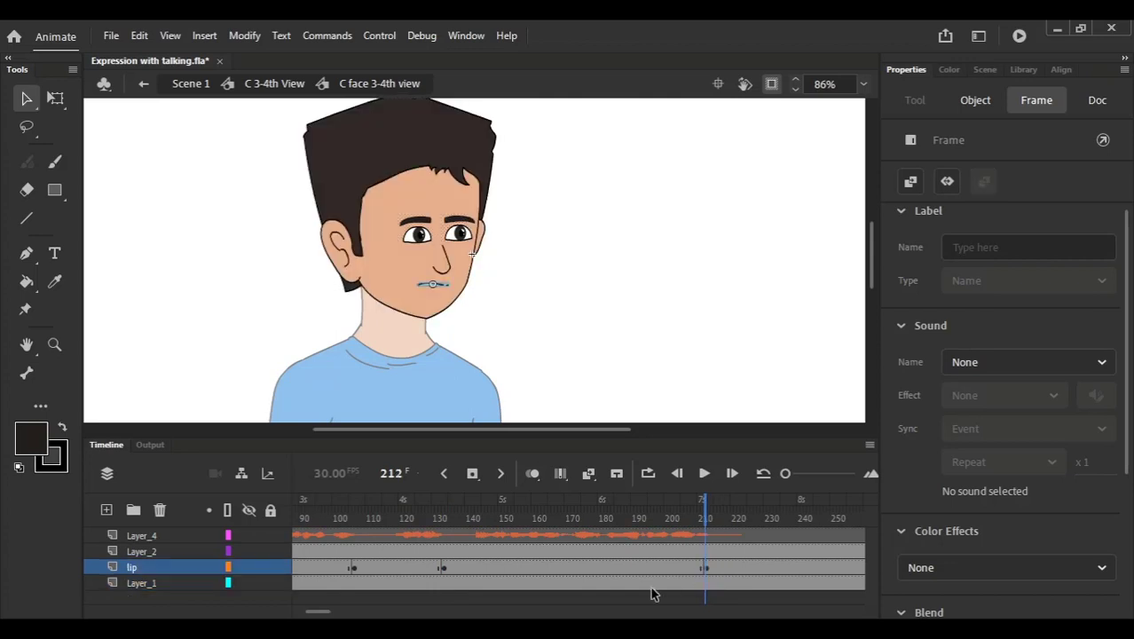
left_click_drag(317, 611, 271, 614)
Step: Insert a keyframe at frame 25 of the lip layer, where the first spoken phrase begins
left_click(394, 517)
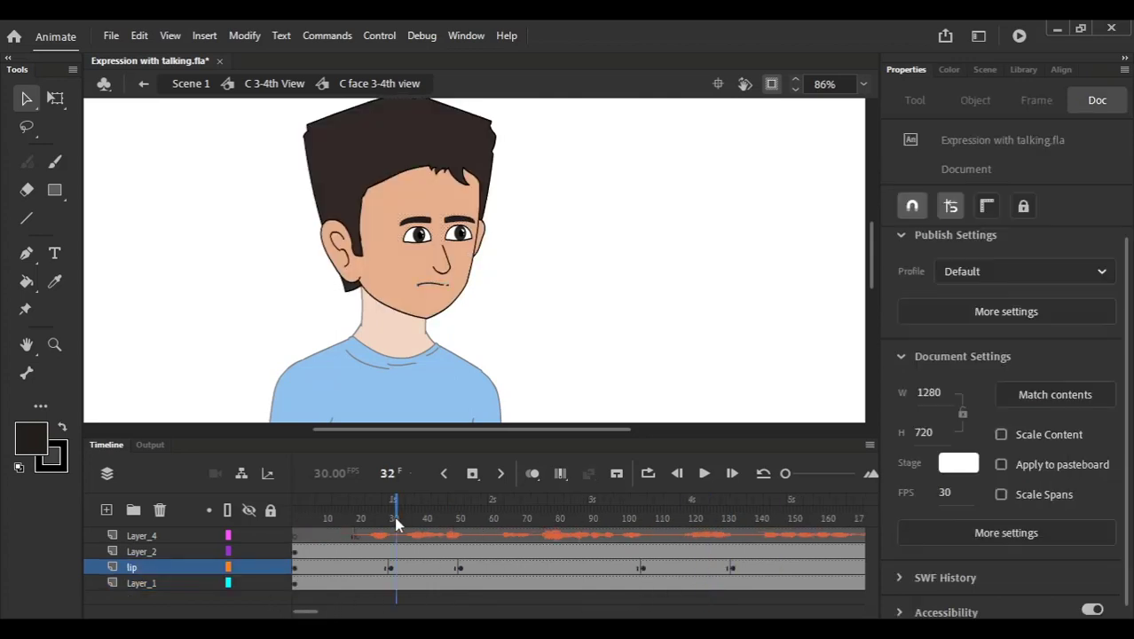
left_click(380, 518)
key("F6")
left_click(388, 569)
left_click(469, 583)
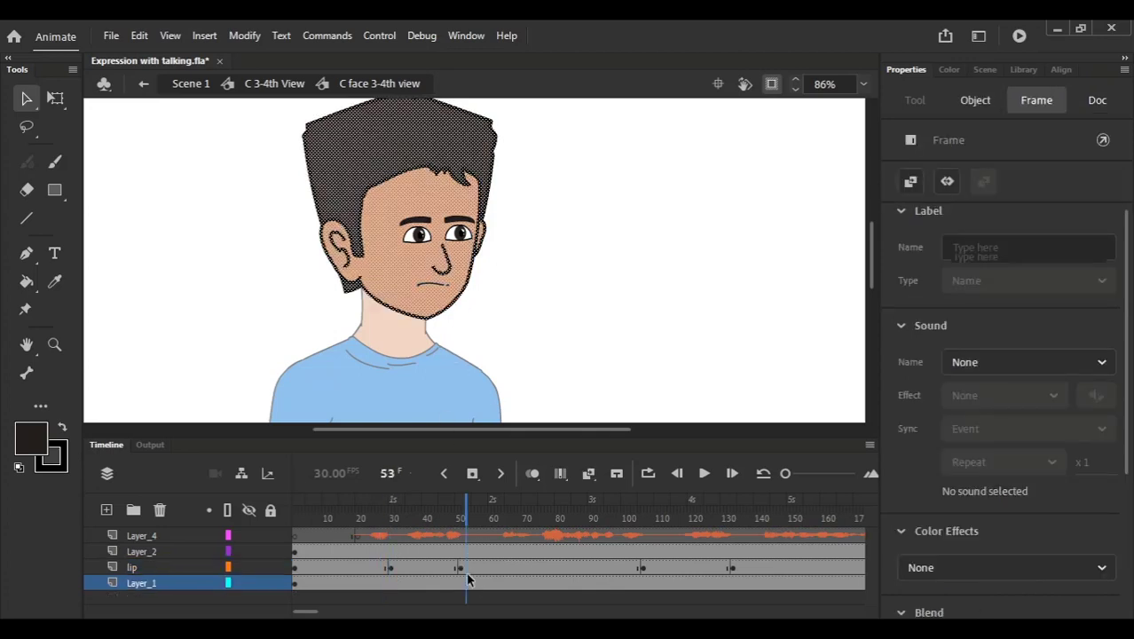
left_click(559, 568)
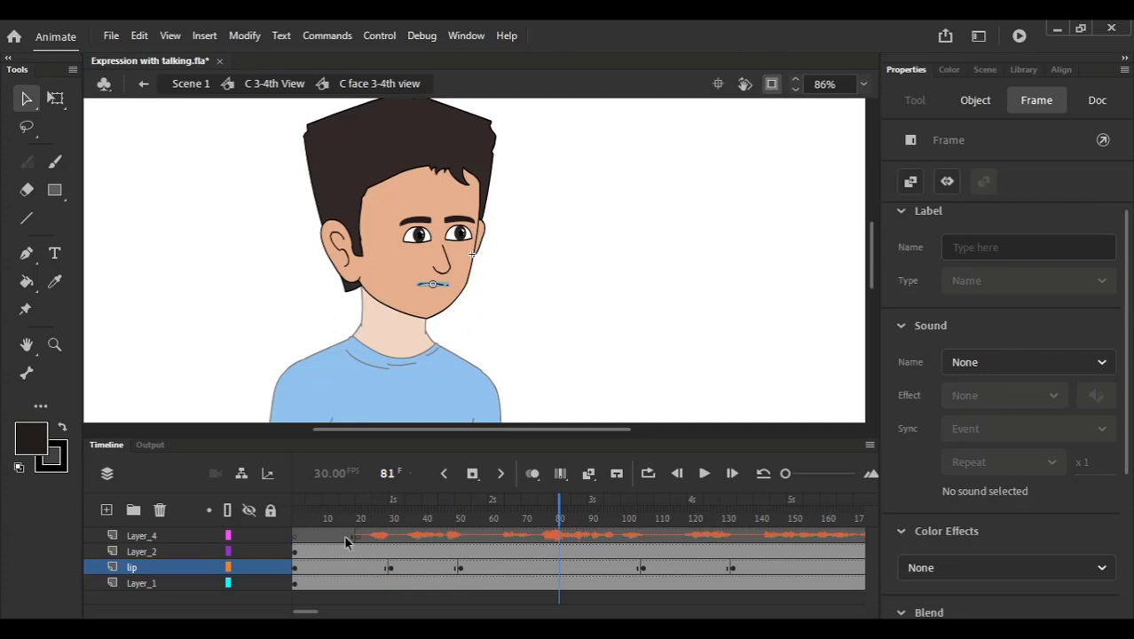
left_click(371, 563)
Step: Set the mouth graphic at frame 25 to start from frame 5 with looping playback, and preview the talking
left_click(435, 284)
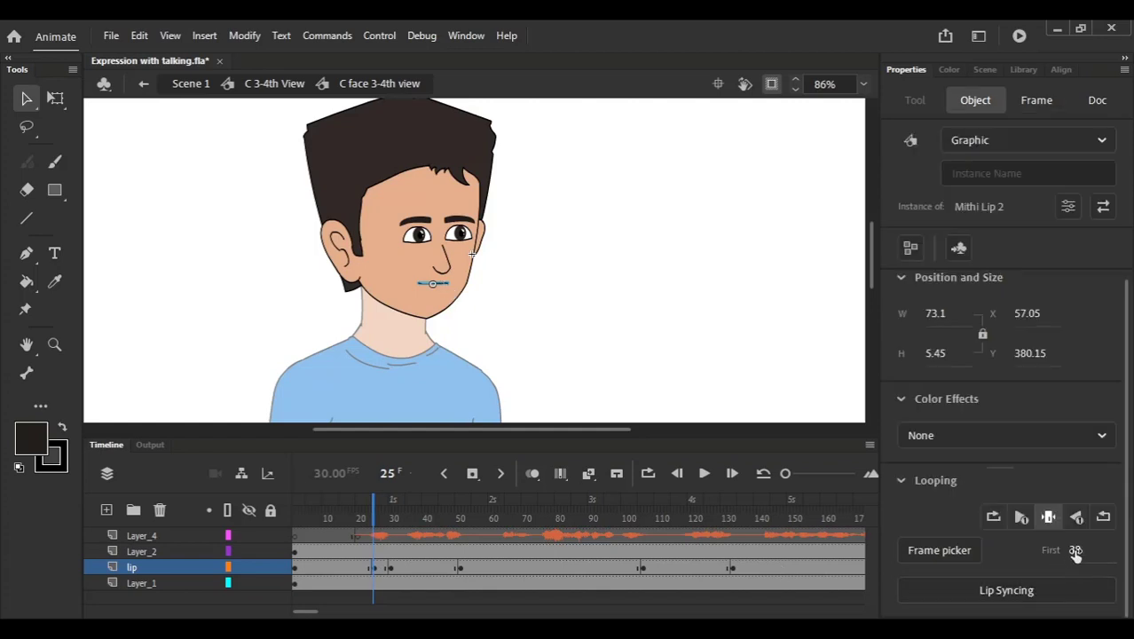
left_click(1075, 551)
type("5")
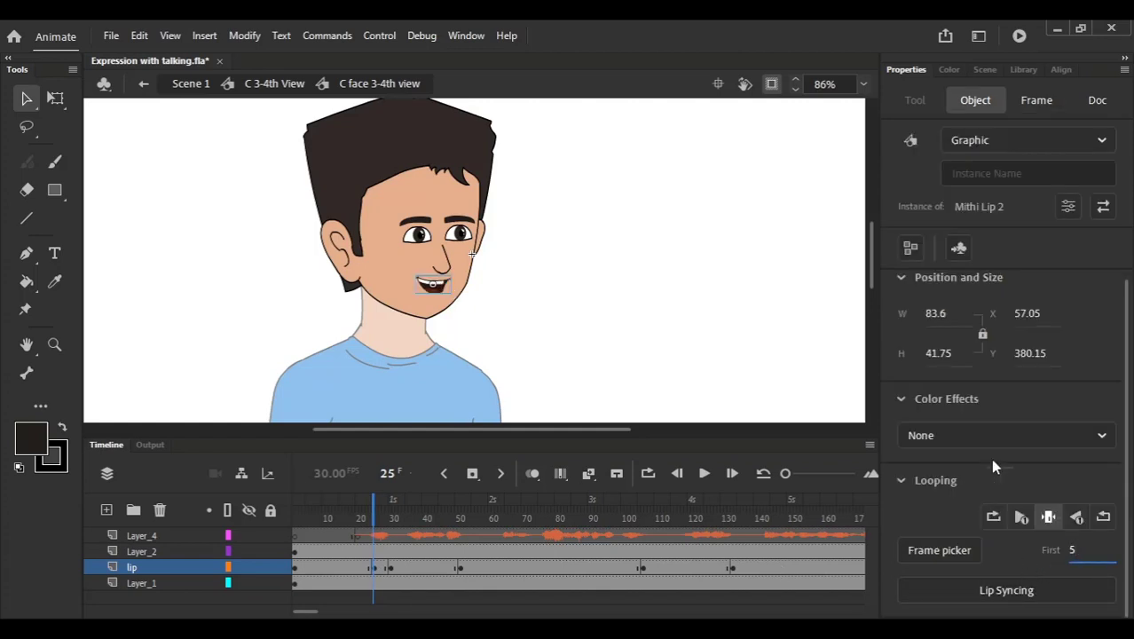
left_click(996, 518)
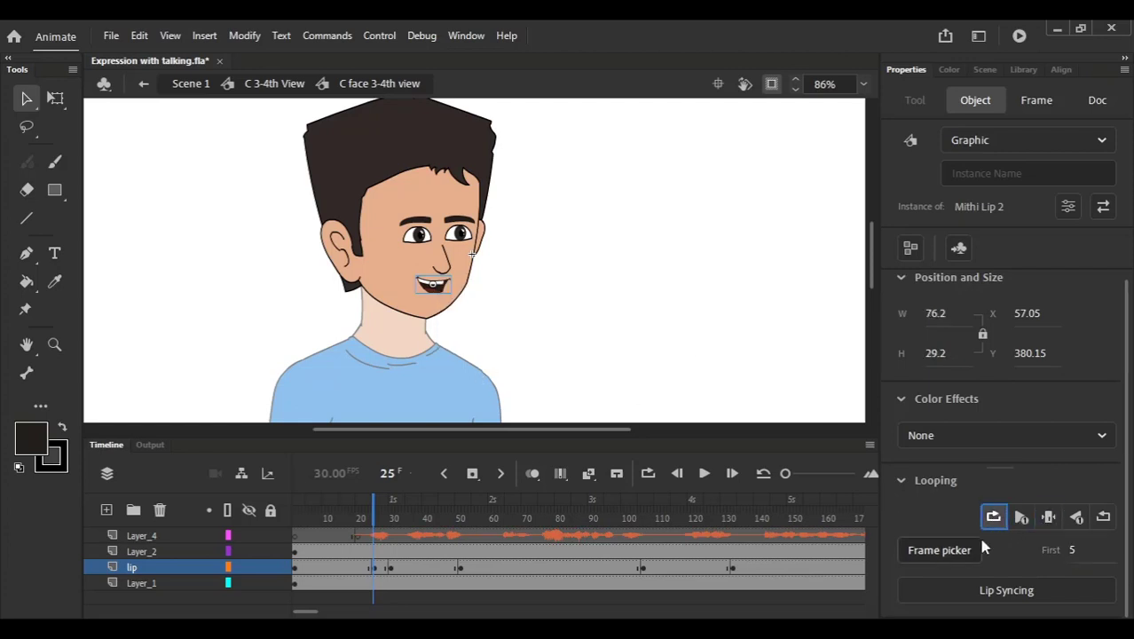
left_click(354, 517)
key("Return")
key("Return")
Step: Copy the talking-mouth keyframe at frame 25 of the lip layer and paste it at frame 36
left_click(412, 567)
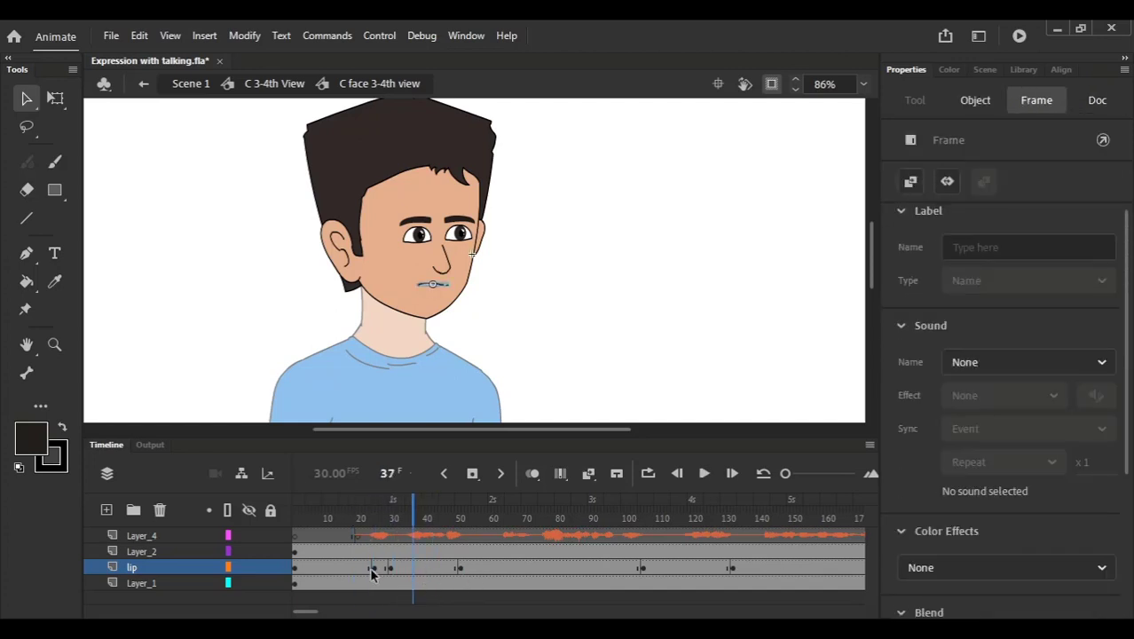
left_click(371, 568)
right_click(371, 567)
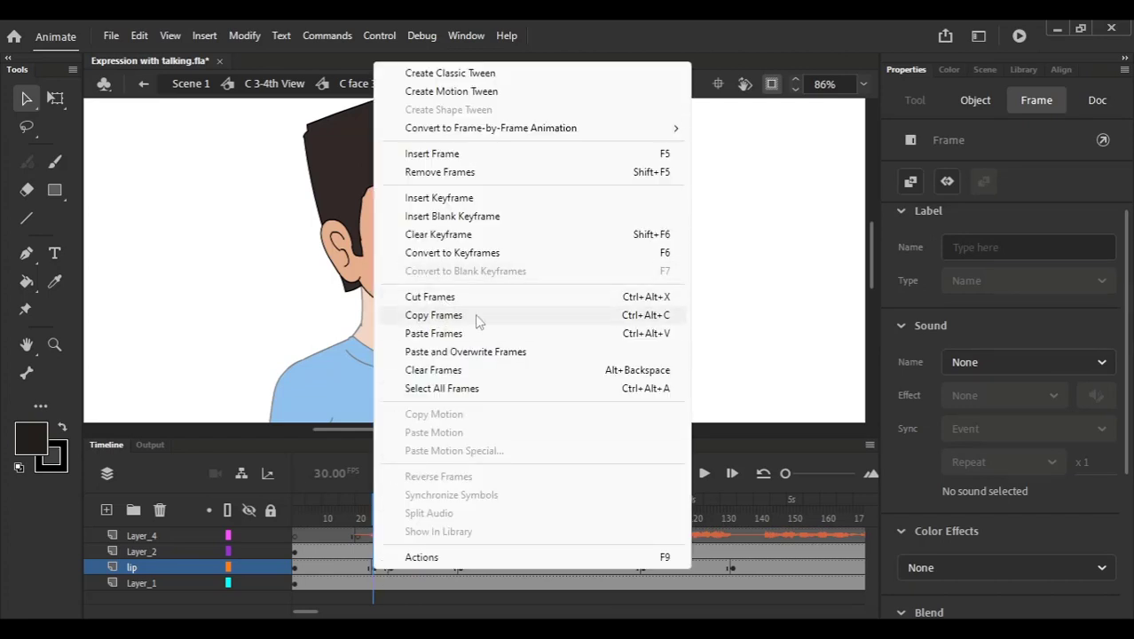
left_click(634, 324)
left_click(412, 567)
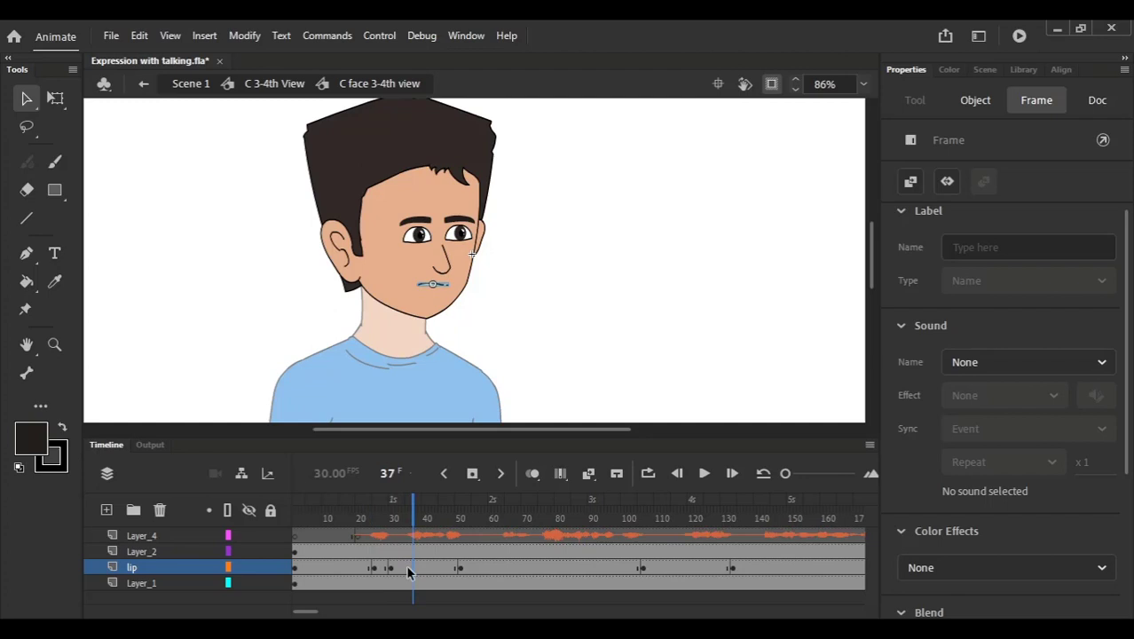
left_click(410, 568)
right_click(409, 565)
left_click(491, 334)
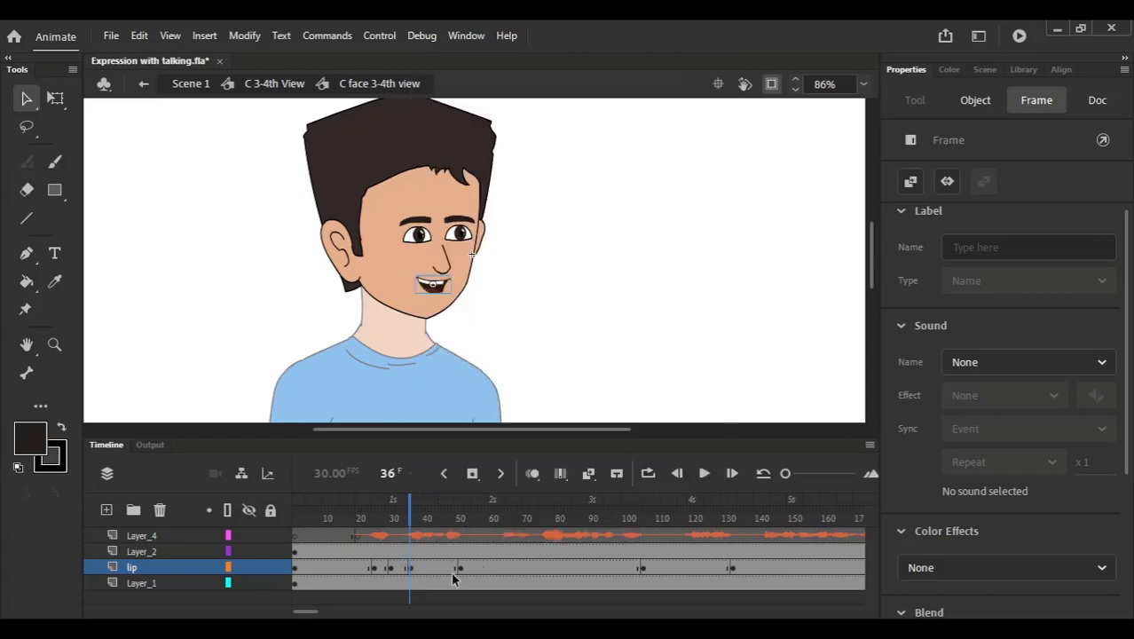
Step: Paste the copied talking keyframe on the lip layer at frames 65, 119 and about 144, and play the animation
left_click(504, 568)
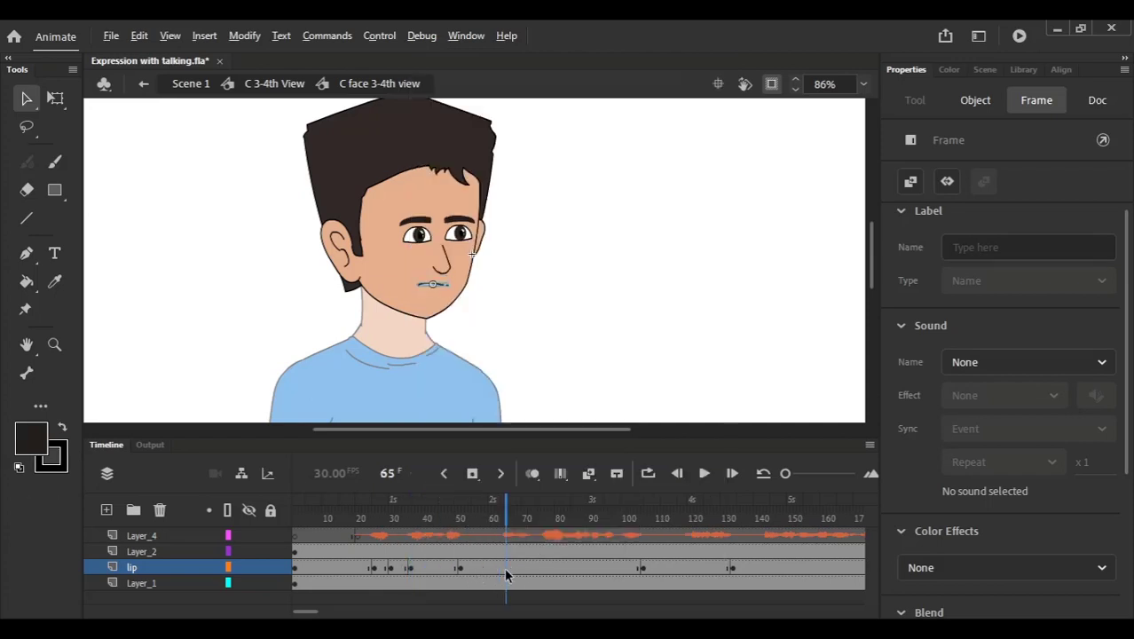
left_click(685, 567)
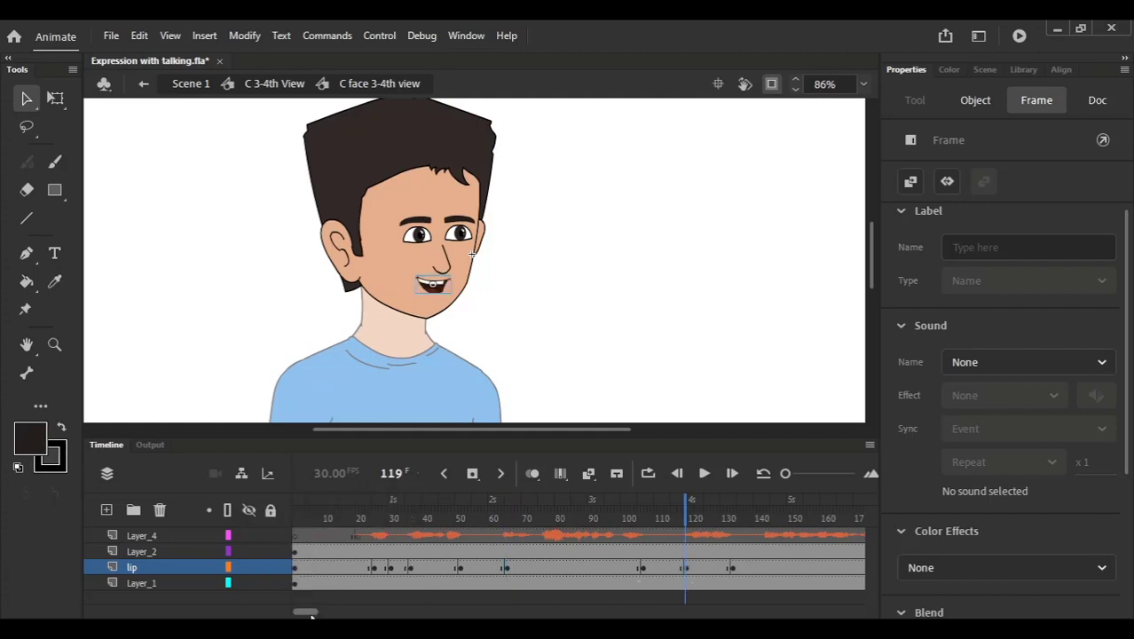
left_click_drag(311, 614, 298, 613)
left_click(555, 566)
key("ctrl+alt+v")
left_click(355, 516)
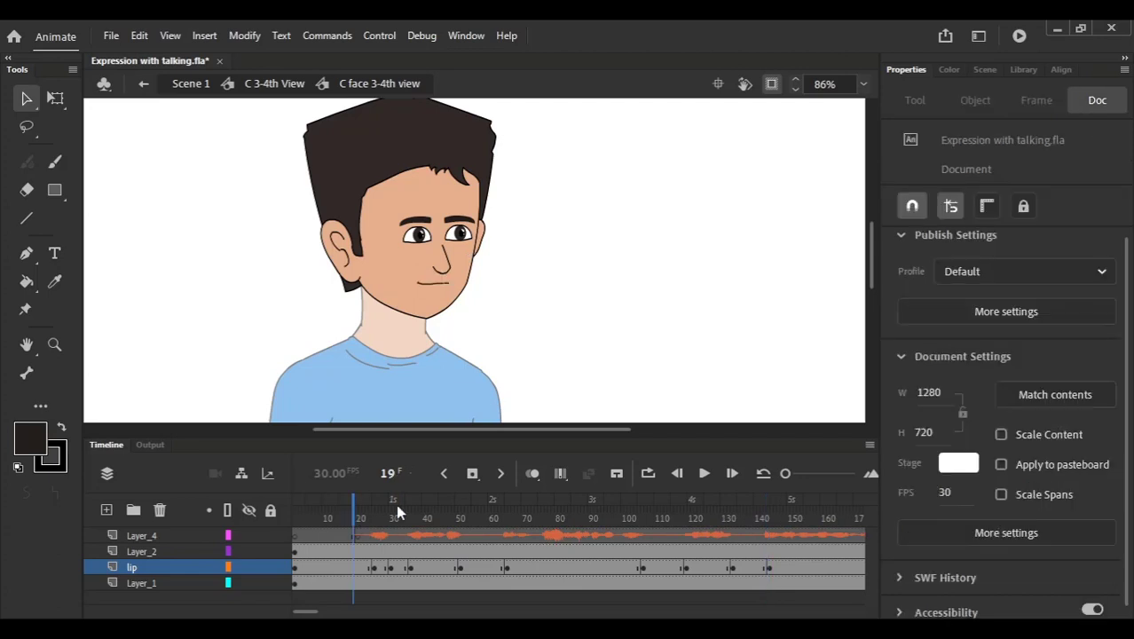
key("Return")
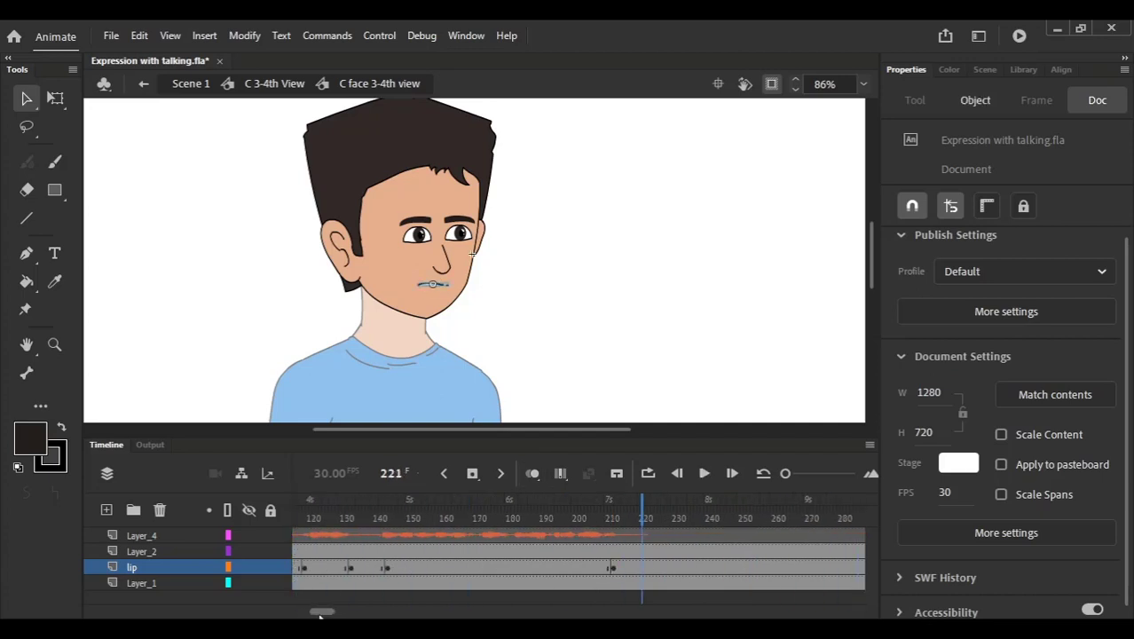
Step: Step through the first-frame values of the looping mouth graphic at frame 119 and play that section
left_click(356, 518)
left_click(340, 569)
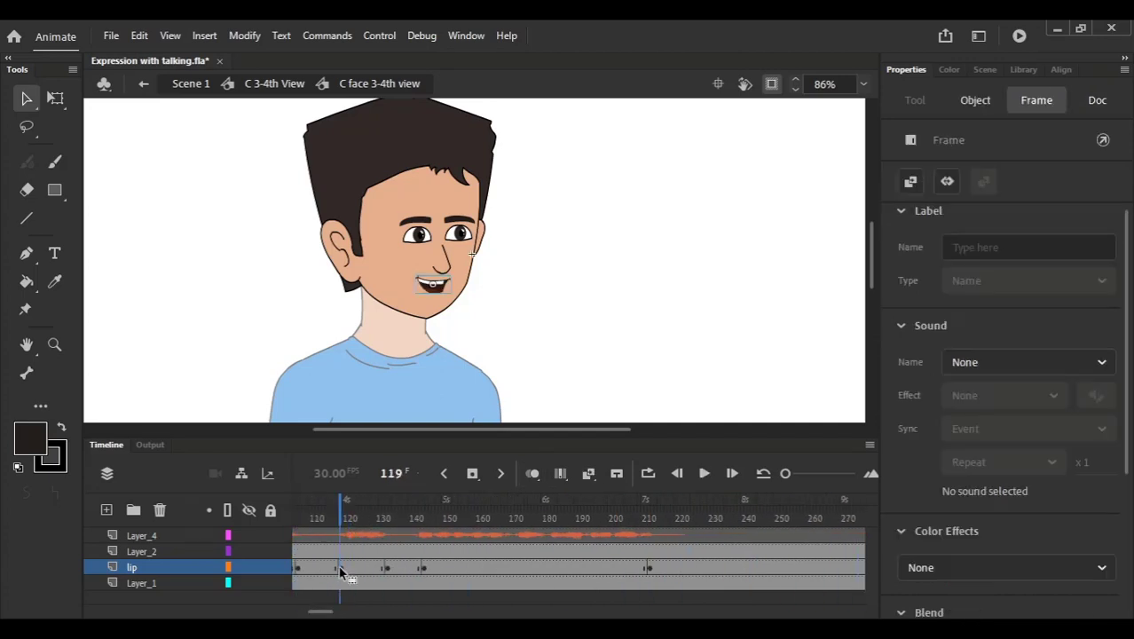
left_click(437, 296)
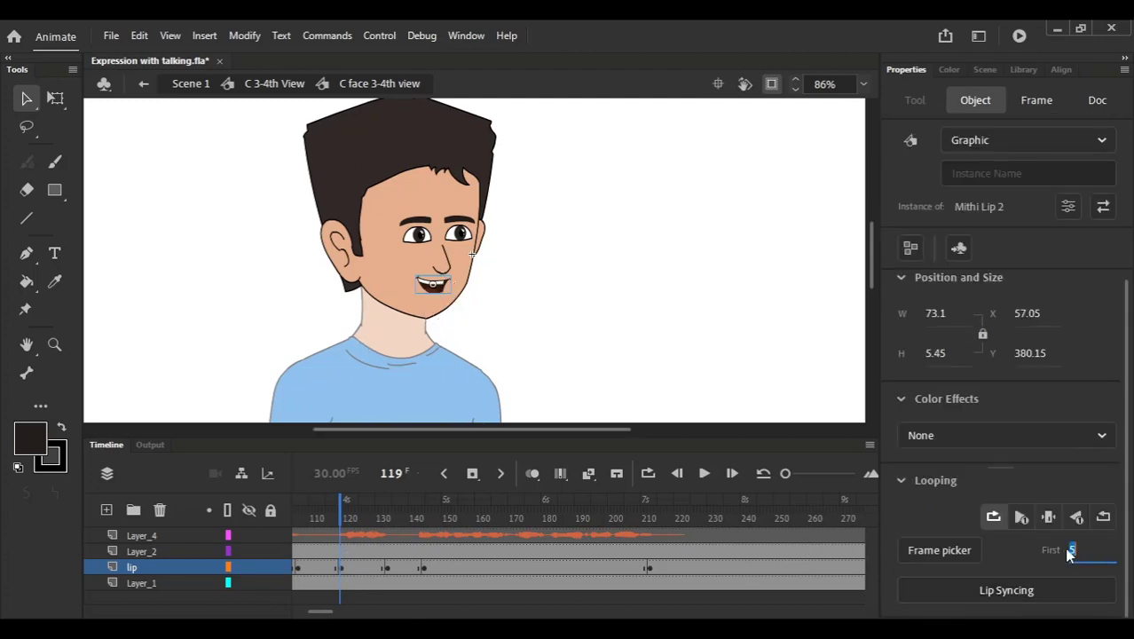
key("Up")
key("Up")
key("Up")
key("Up")
key("Up")
key("Up")
key("Up")
key("Up")
key("Up")
key("Up")
key("Up")
key("Up")
key("Up")
key("Up")
key("Up")
left_click(326, 519)
key("Return")
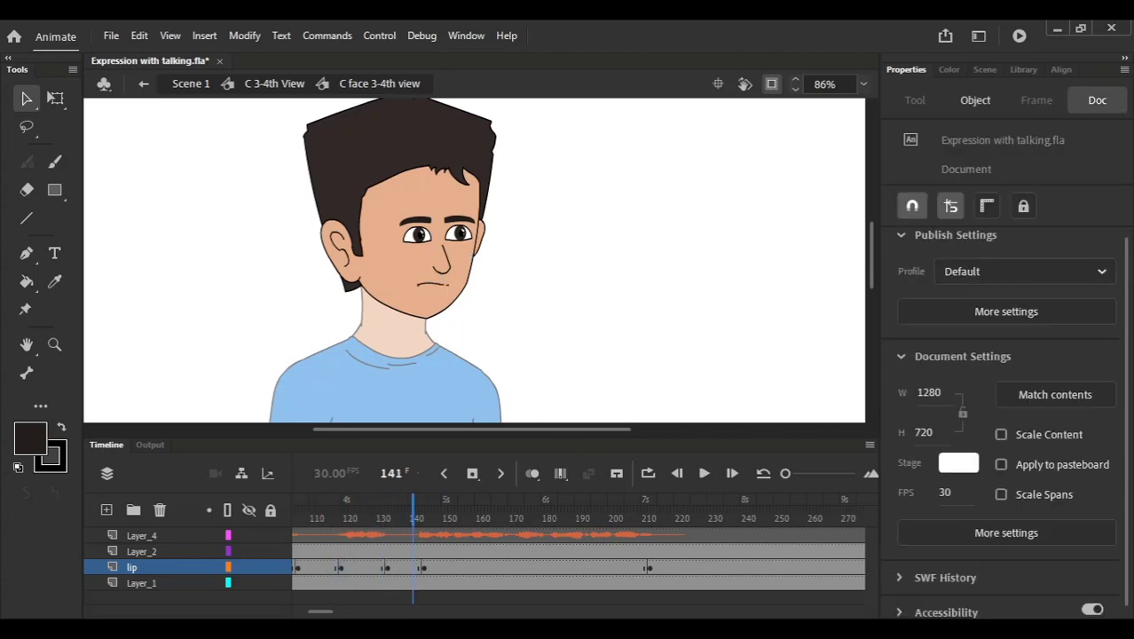
Step: Enlarge the timeline area and open the eye 2 symbol for editing at frame 24
left_click_drag(321, 612, 301, 611)
left_click(367, 518)
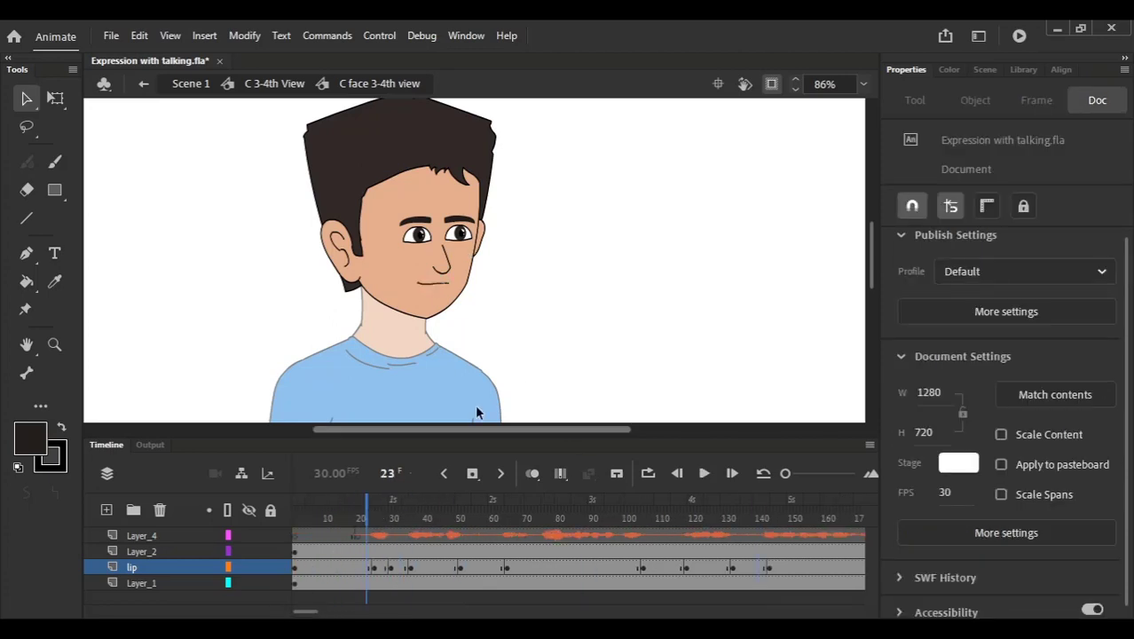
mouse_move(489, 439)
left_mouse_down()
mouse_move(489, 401)
mouse_move(489, 417)
left_mouse_up()
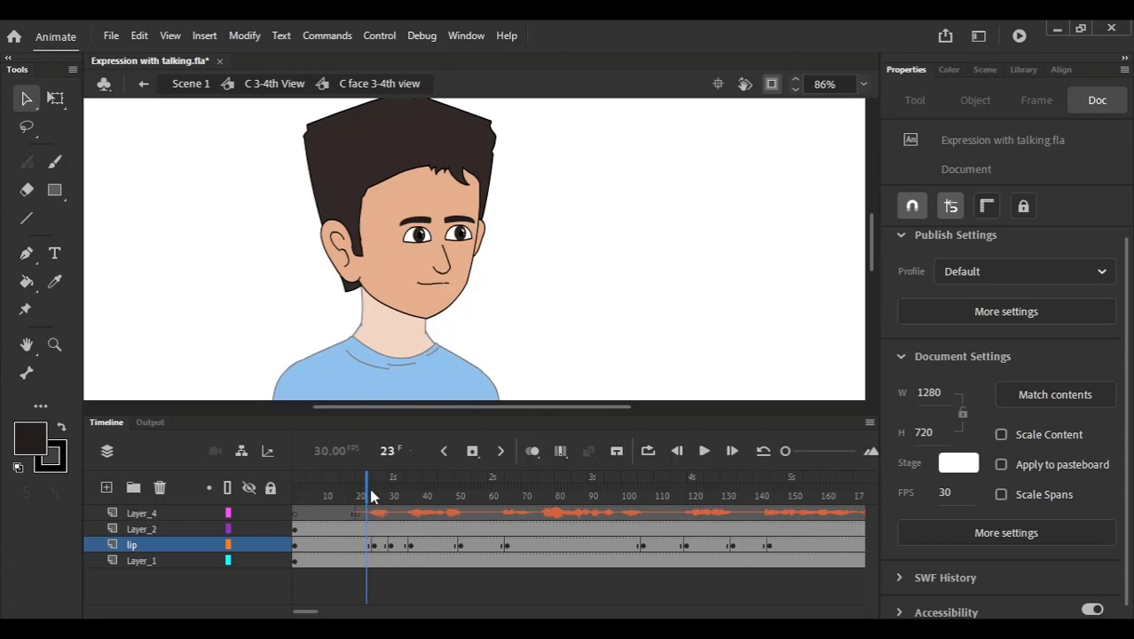
left_click(371, 523)
double_click(423, 238)
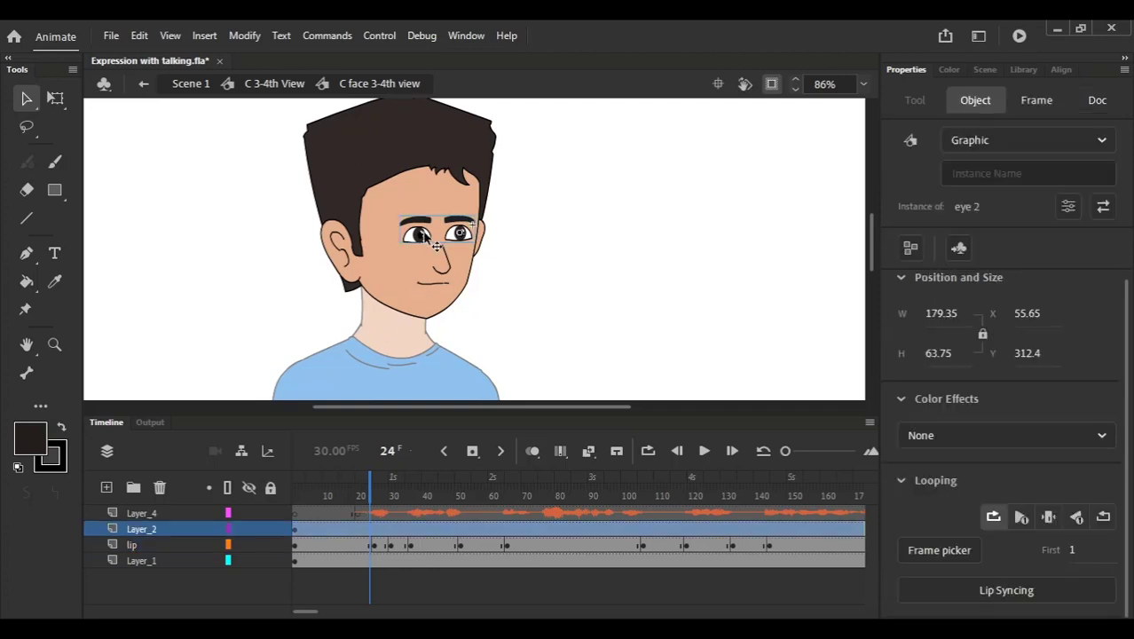
left_click(512, 205)
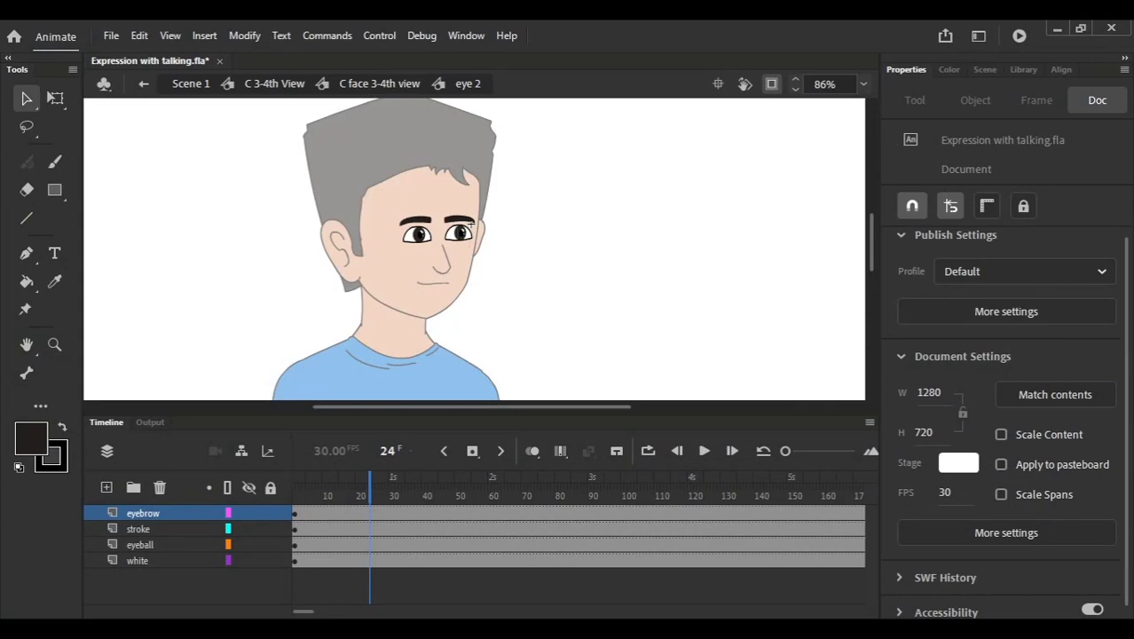
left_click(554, 635)
left_click(554, 635)
Step: Insert a keyframe at frame 24 of the eyebrow layer inside the eye 2 symbol
left_click(368, 514)
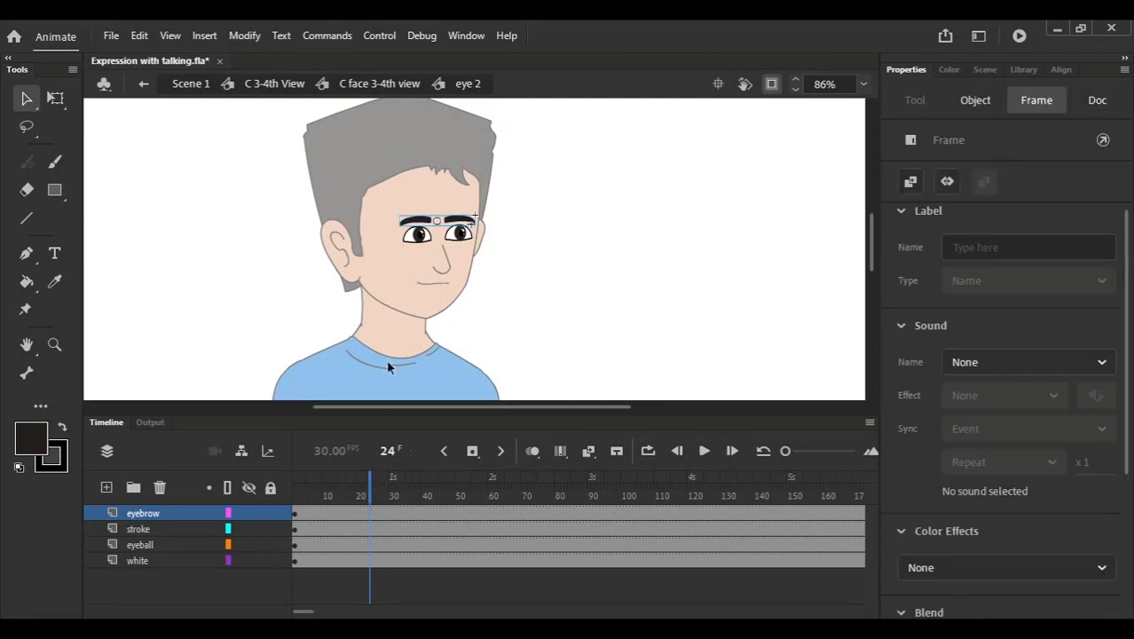
left_click(376, 83)
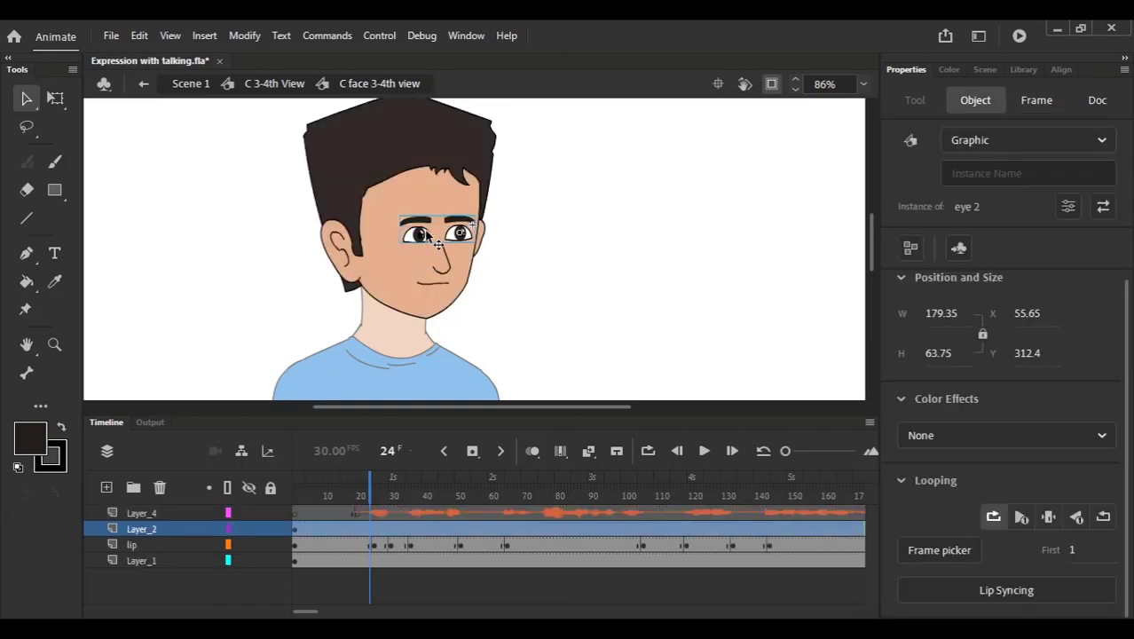
double_click(424, 235)
left_click(370, 515)
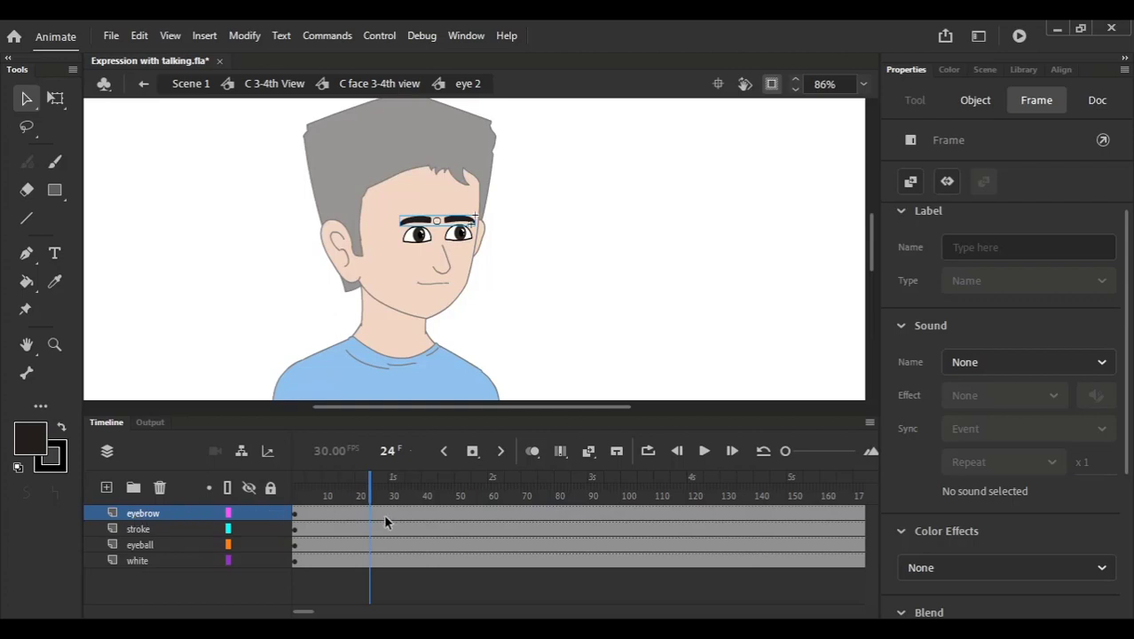
key("F6")
Step: Open the eyebrow graphic Symbol 1, examine the eyebrow poses stored in its frames, and return to the eye 2 symbol
scroll(489, 185, "up", 5)
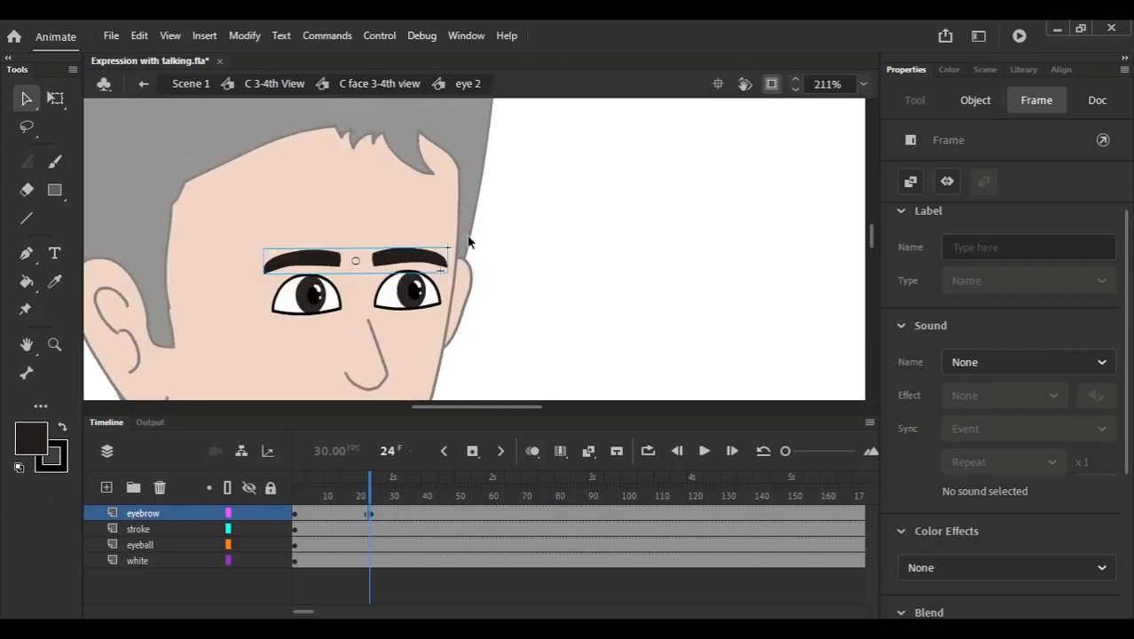
scroll(308, 280, "up", 1)
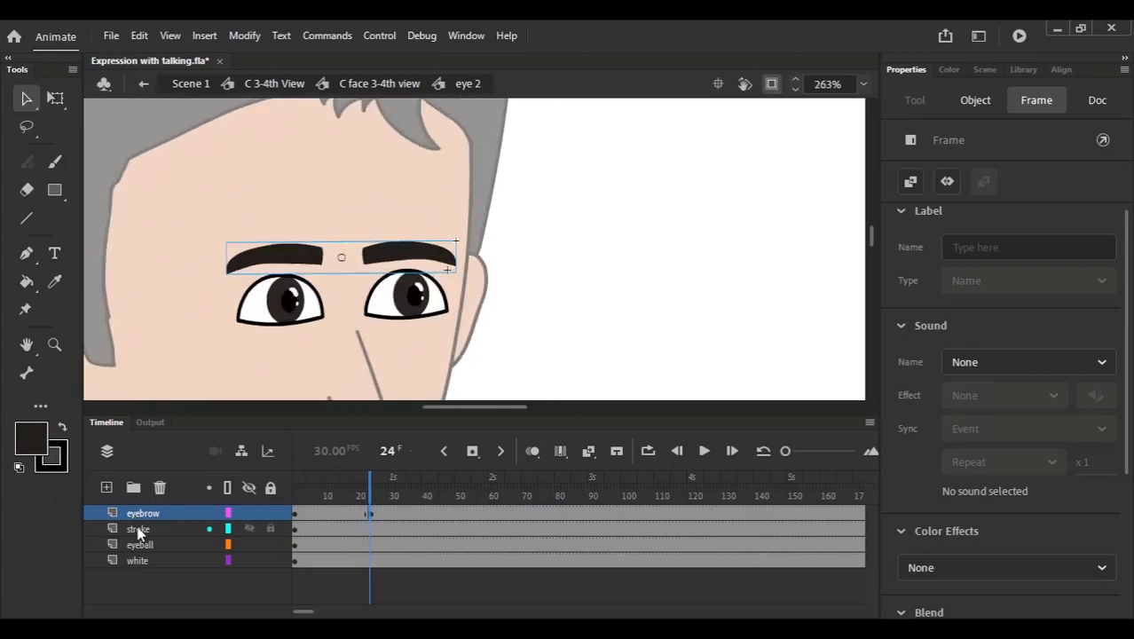
left_click(301, 255)
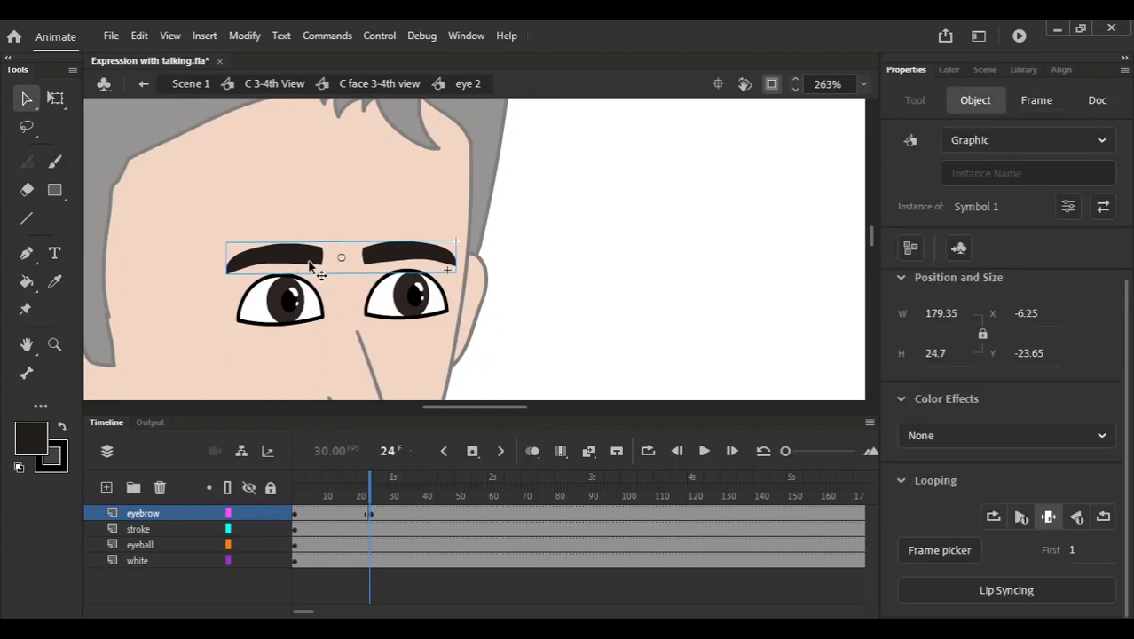
double_click(310, 260)
left_click_drag(785, 451, 815, 453)
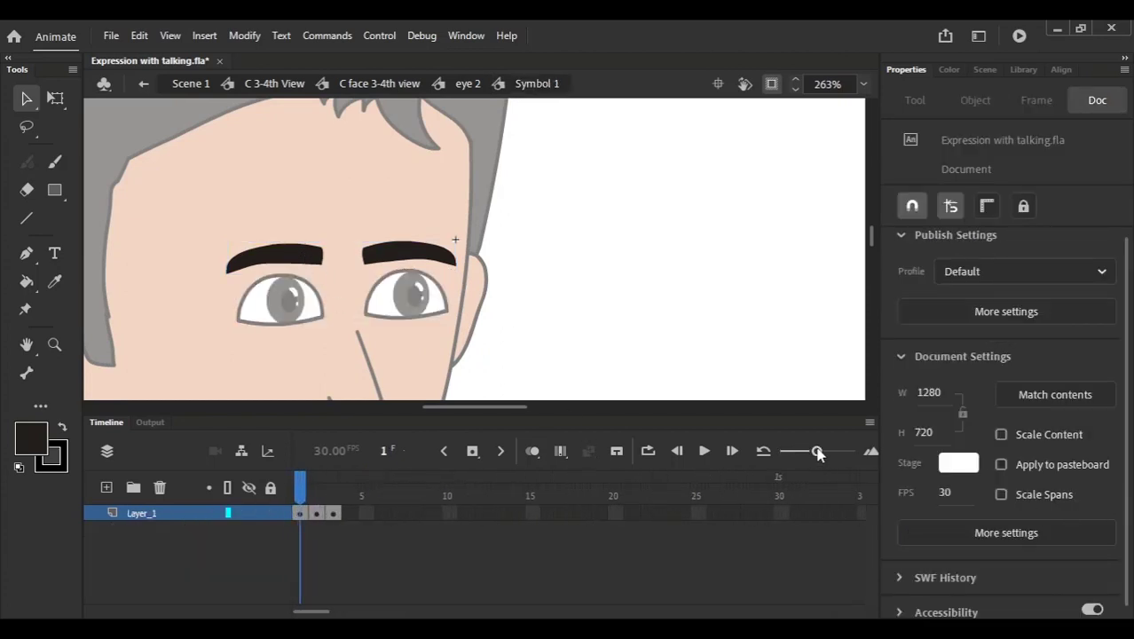
left_click(468, 85)
double_click(299, 257)
left_click(318, 259)
left_click(385, 258)
left_click_drag(300, 486, 317, 487)
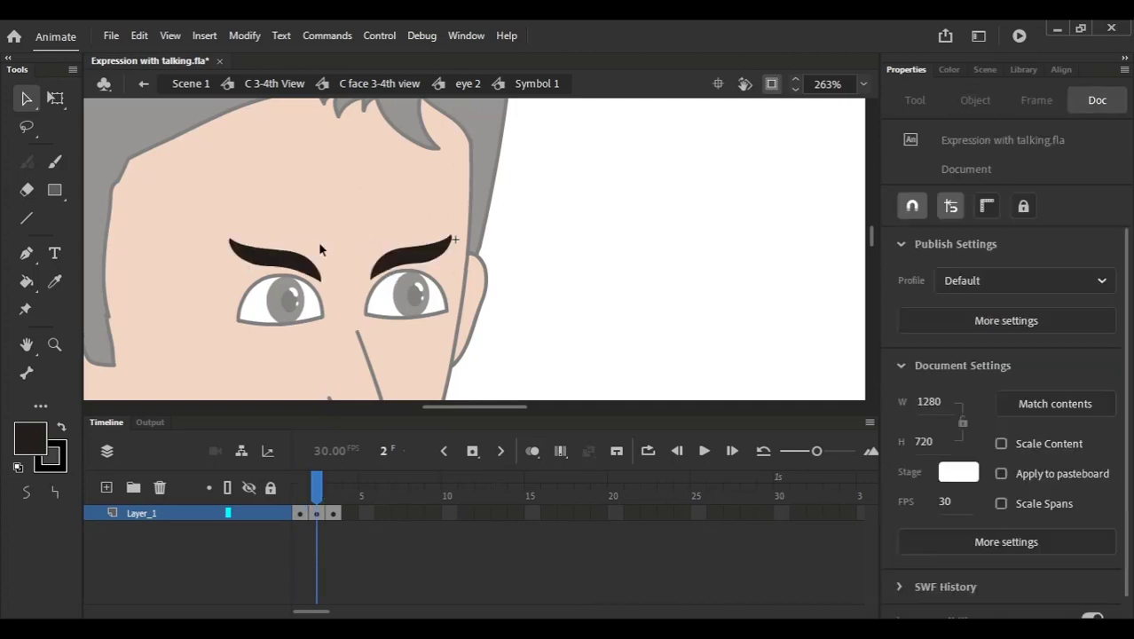
key("period")
left_click(465, 83)
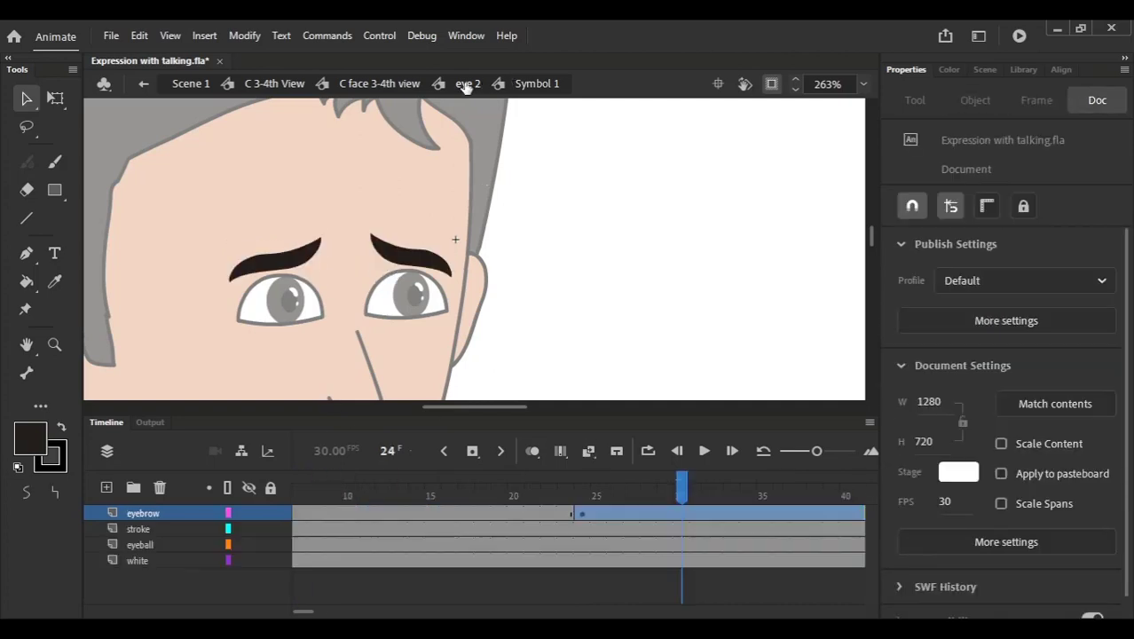
Step: Try loop playback on the eyebrow graphic at frame 24 and play the section to check it
left_click_drag(818, 453, 786, 453)
left_click_drag(307, 615, 303, 615)
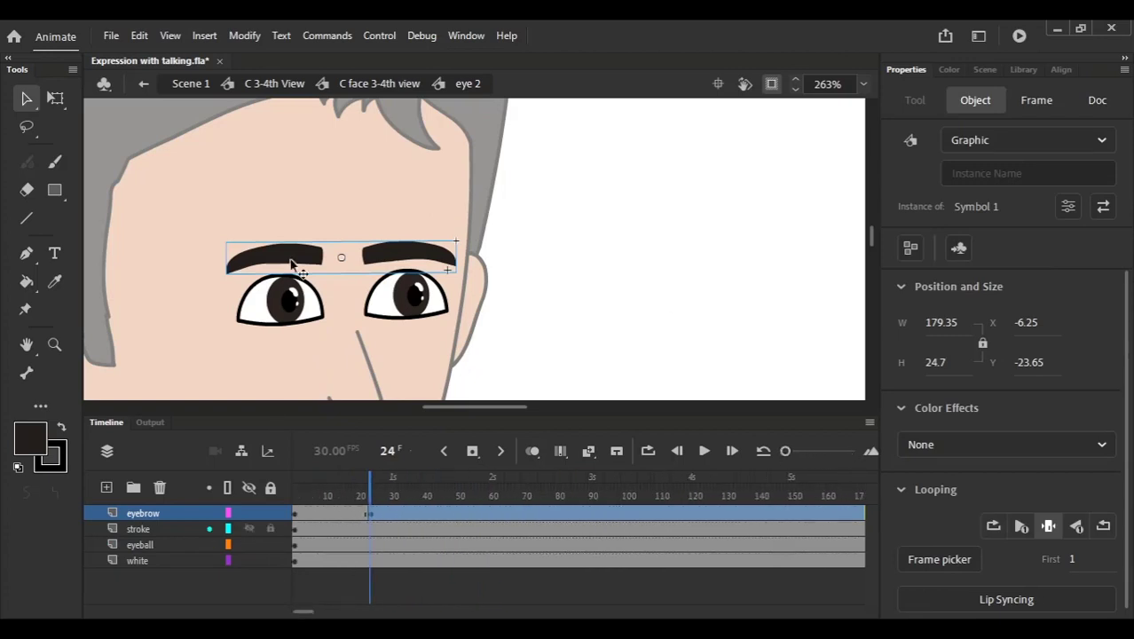
left_click(1049, 527)
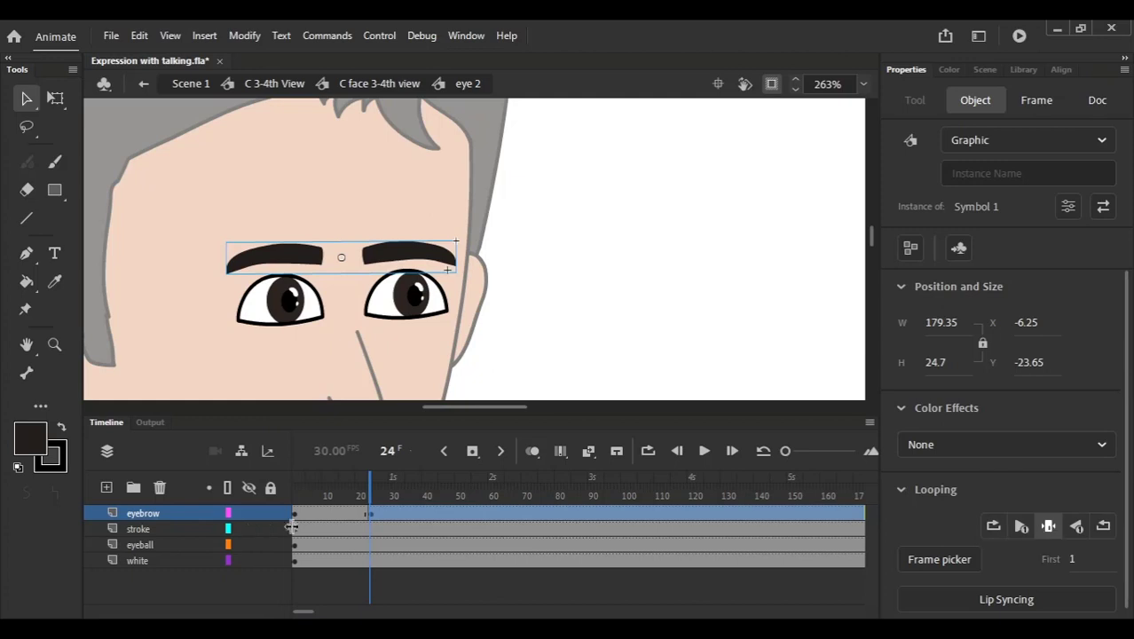
left_click(991, 528)
key("Return")
key("Return")
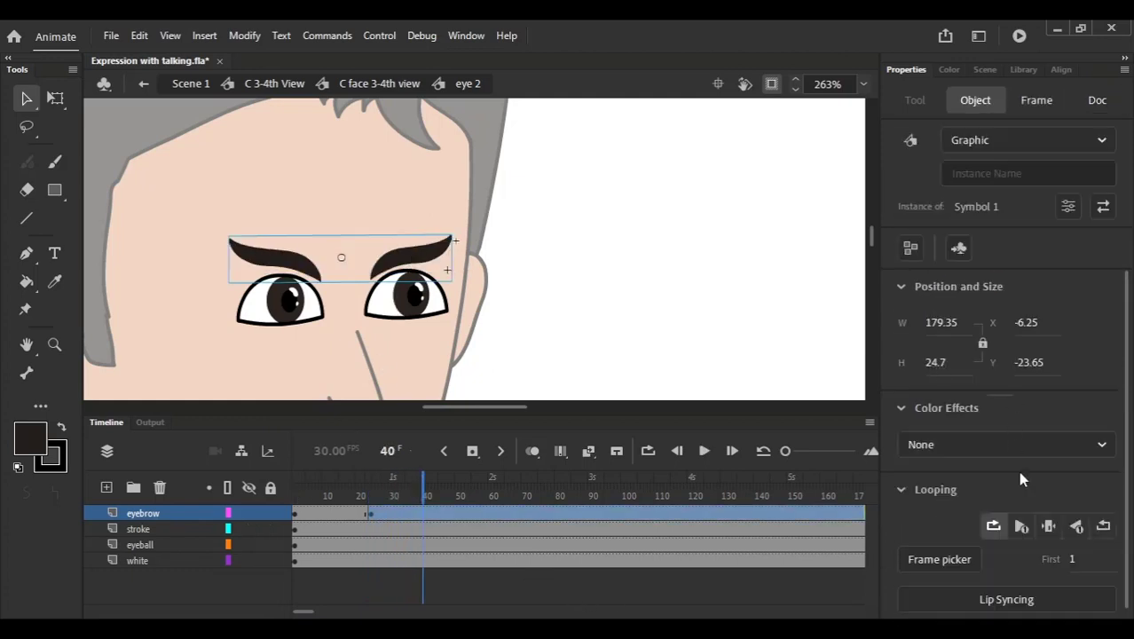
Step: Set the eyebrow graphic at frame 24 to play a single frame with first frame 2
left_click(1049, 527)
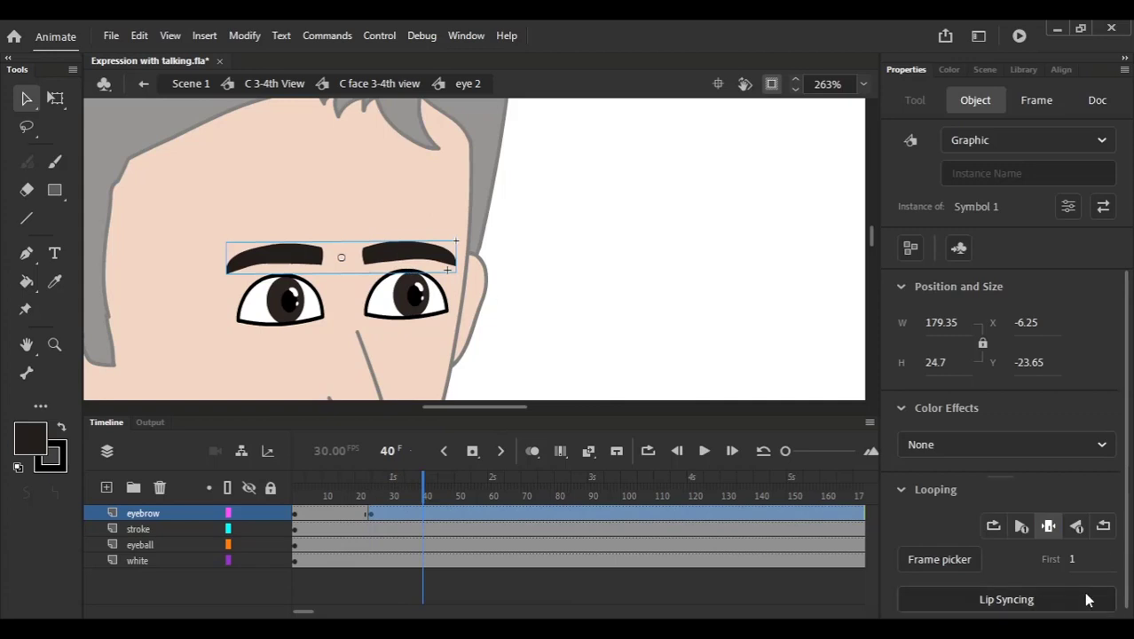
type("2")
key("Return")
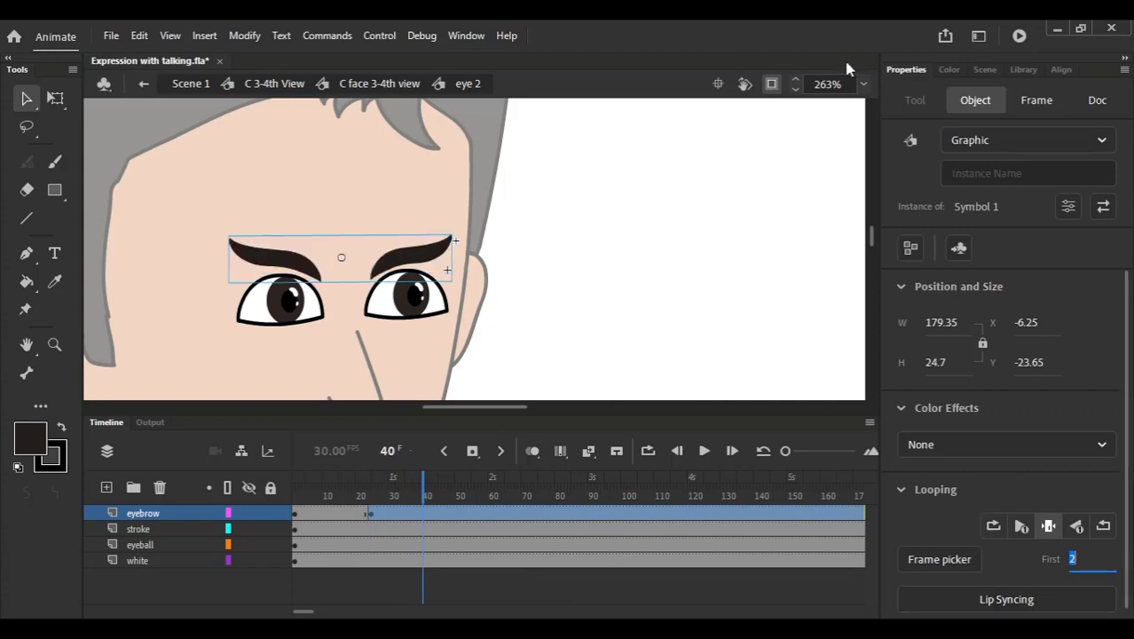
Step: Return to the C face 3-4th view symbol and play the talking section from frame 17 to check the eyebrows
left_click(864, 85)
left_click(894, 104)
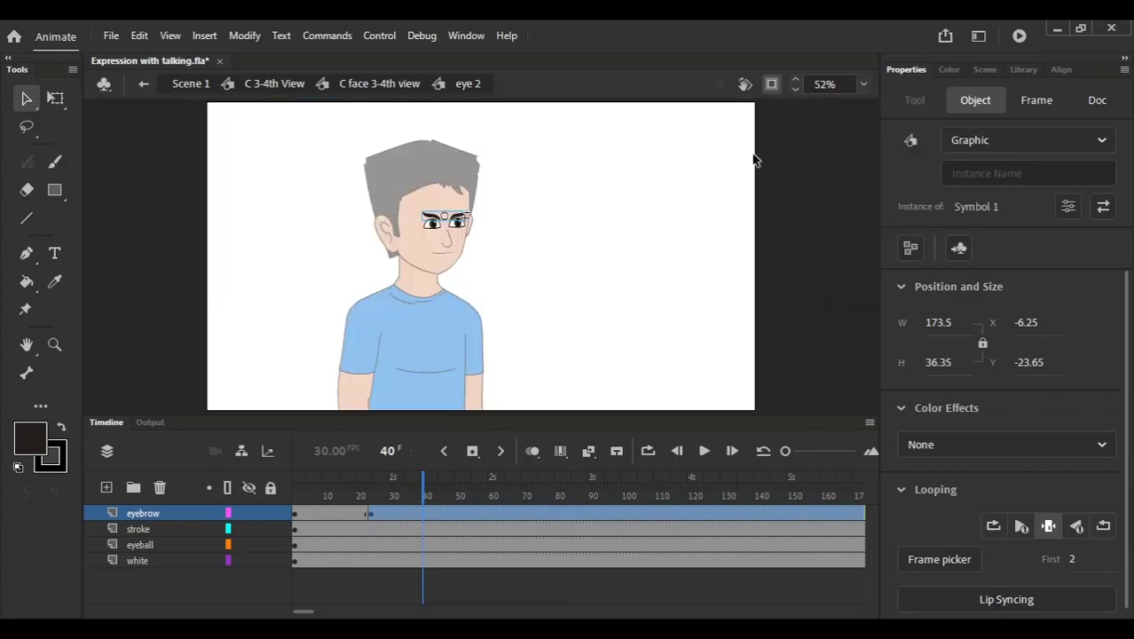
left_click(366, 84)
left_click(353, 508)
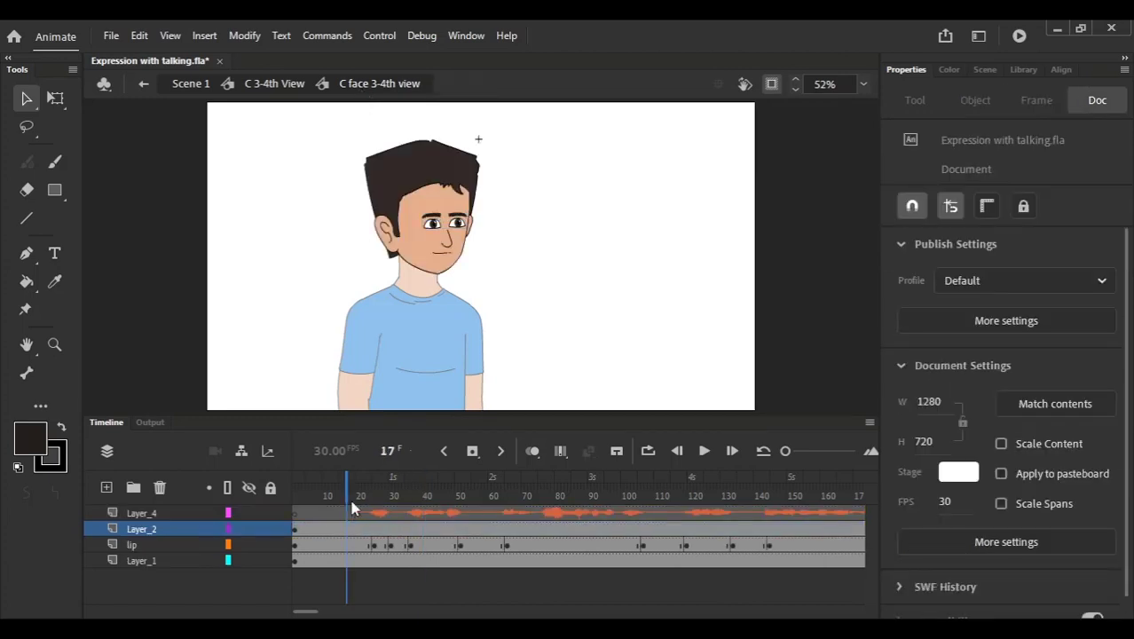
key("Return")
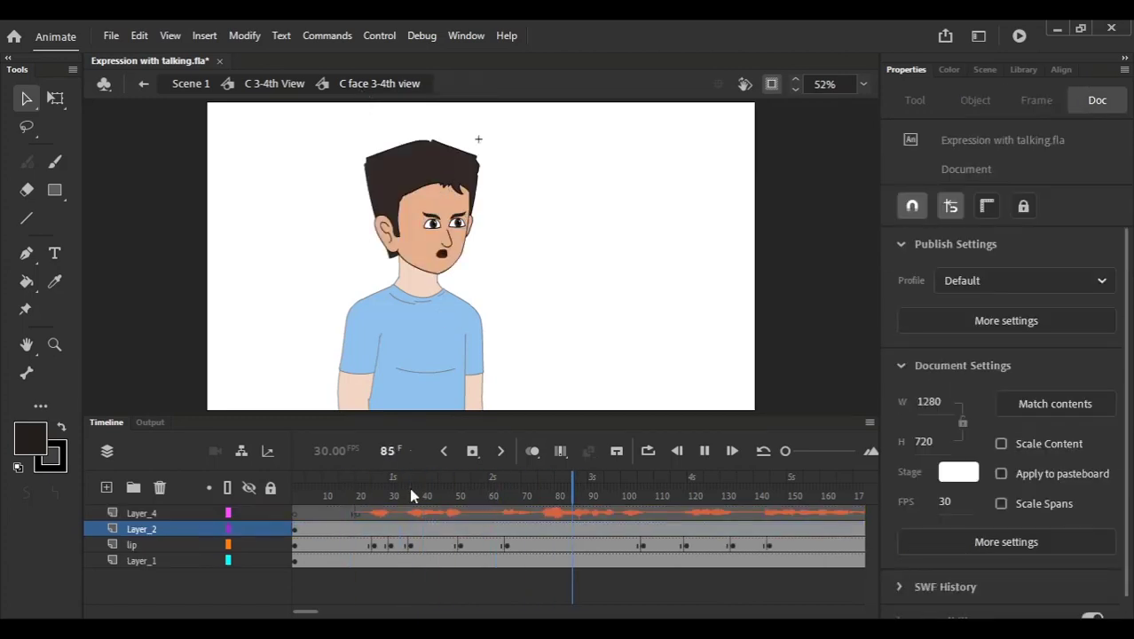
left_click(372, 502)
key("Return")
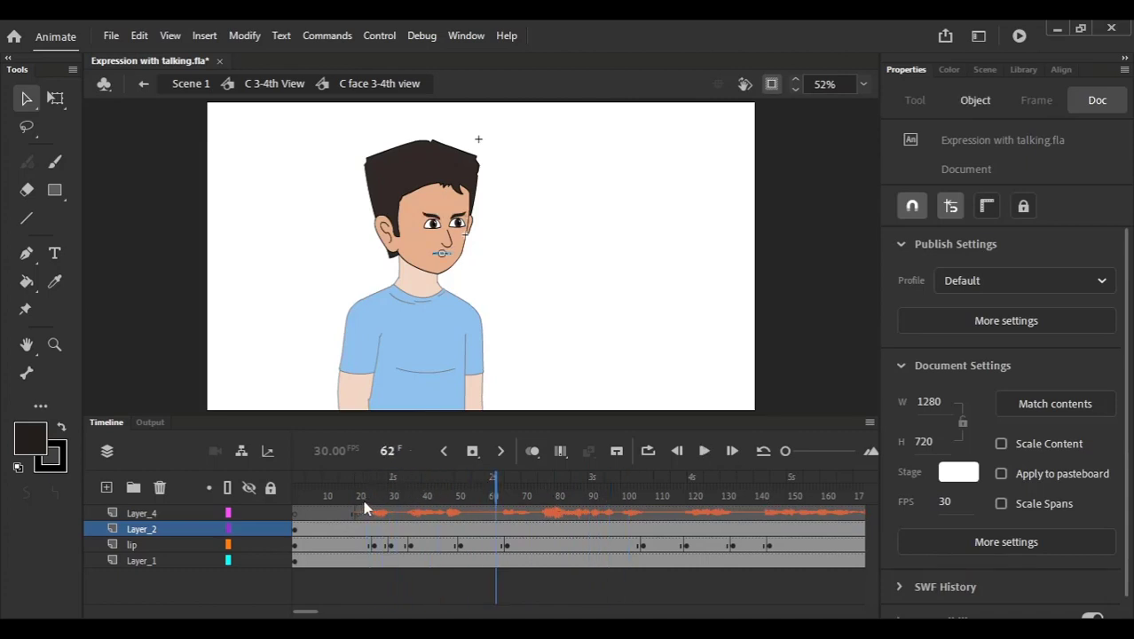
left_click_drag(363, 501, 382, 527)
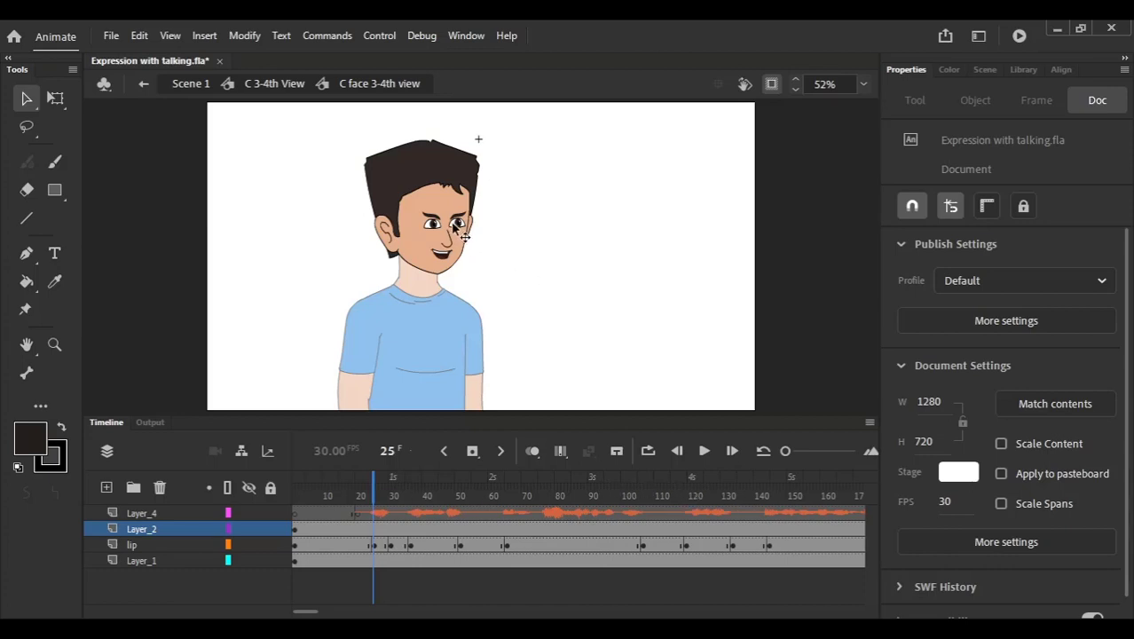
Step: Play the middle of the soundtrack and place the playhead at frame 119, where the expression should change
left_click(566, 490)
key("Return")
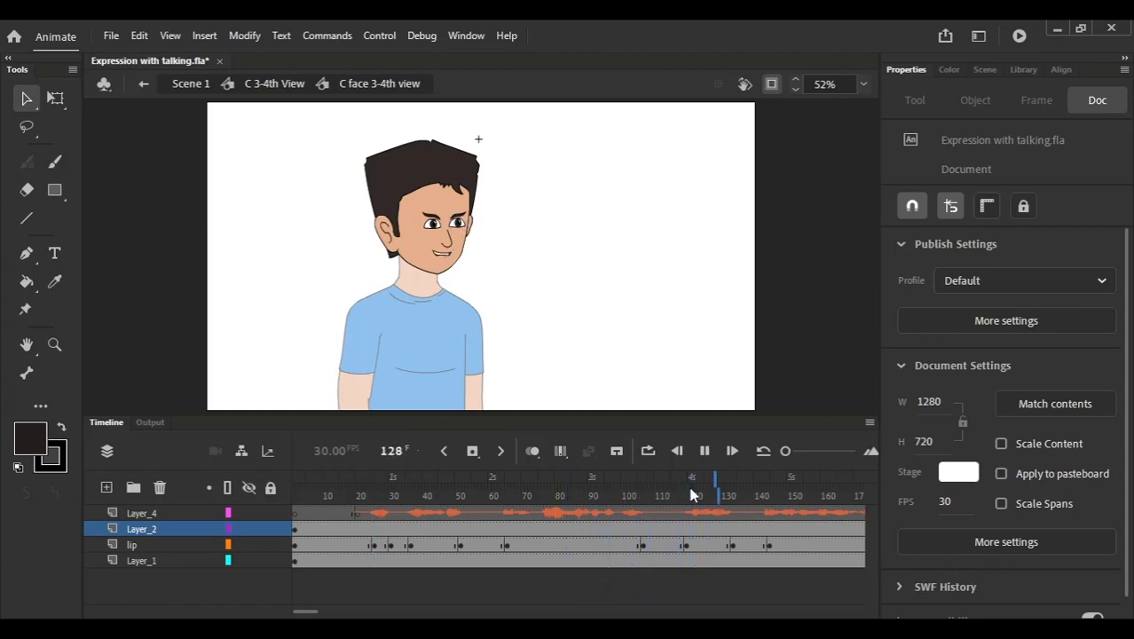
left_click_drag(693, 494, 684, 498)
Step: Insert a keyframe at frame 119 of the eyebrow layer inside the eye 2 symbol and select the eyebrows
left_click(461, 222)
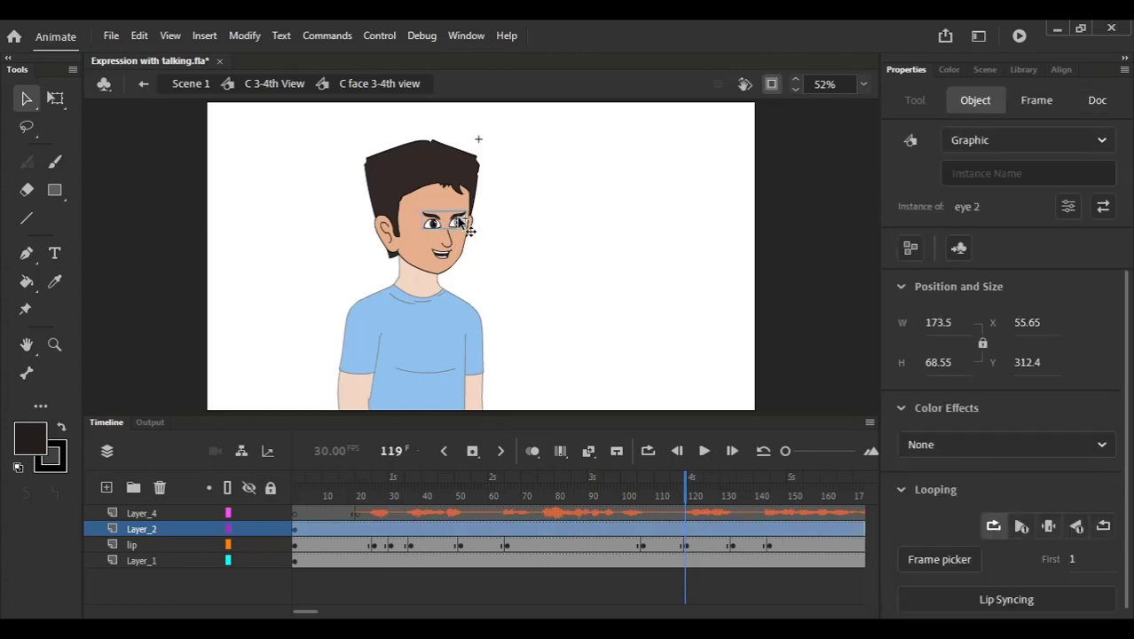
double_click(466, 226)
left_click(579, 512)
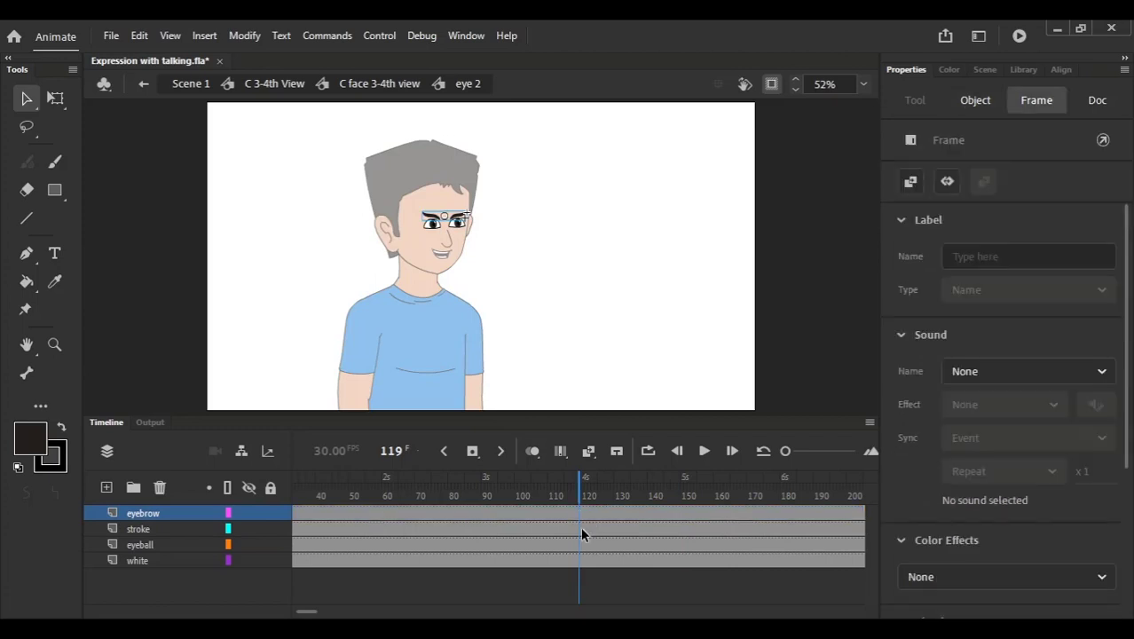
key("F6")
scroll(446, 205, "up", 5)
left_click(406, 222)
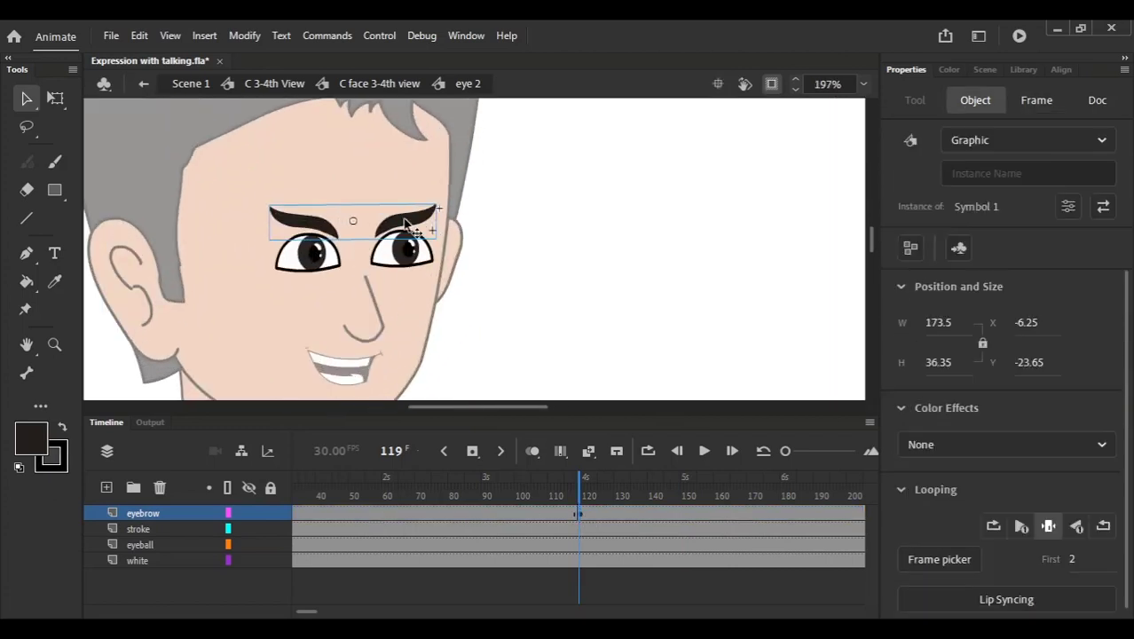
Step: Compare frame 119 with the face timeline, reopen eye 2, and set the eyebrow graphic's first frame to 3
left_click(391, 83)
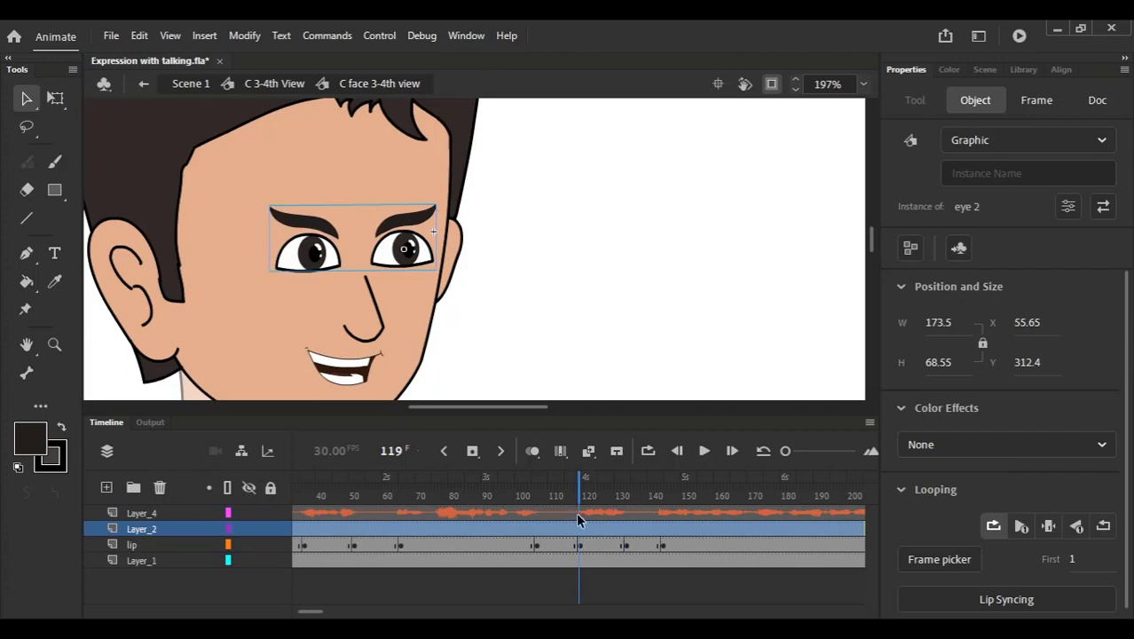
double_click(405, 229)
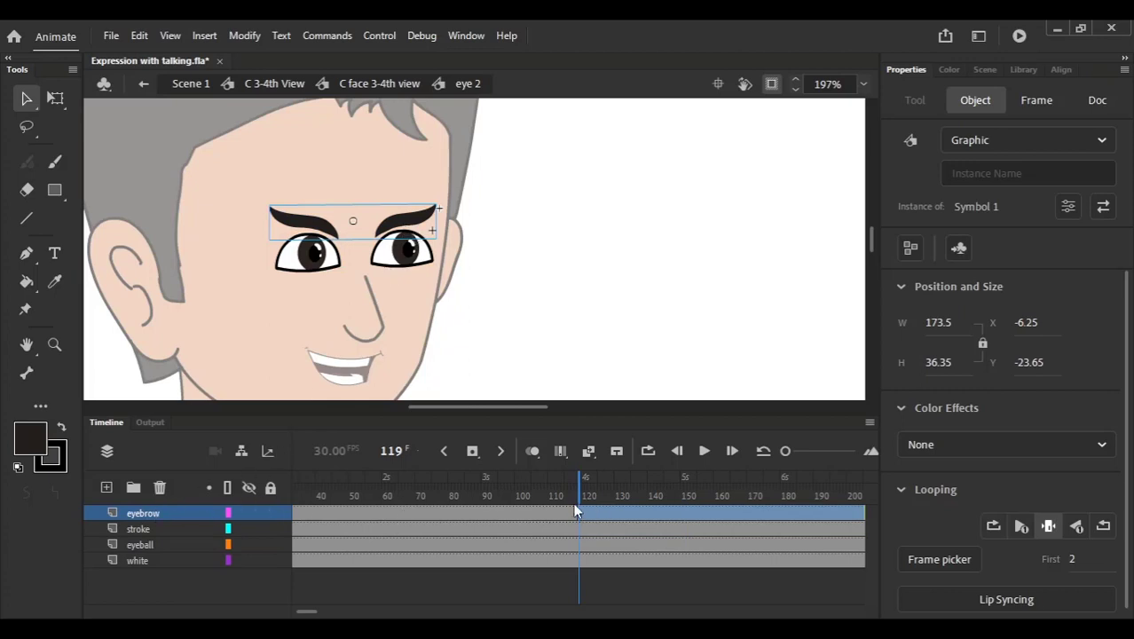
left_click(1073, 559)
type("3")
key("Return")
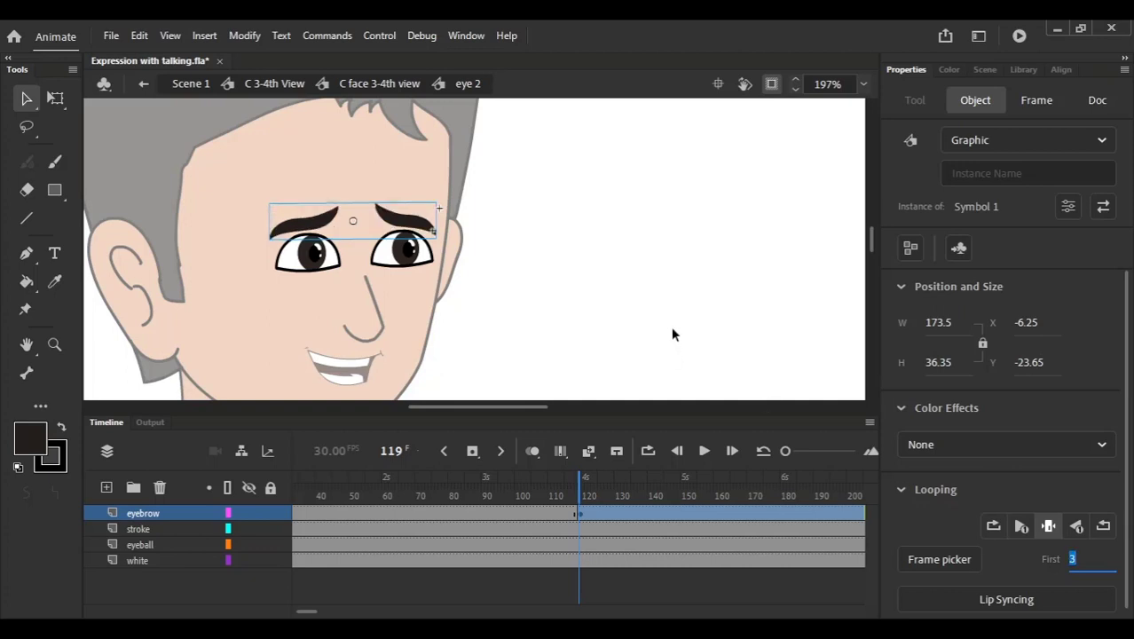
left_click(663, 317)
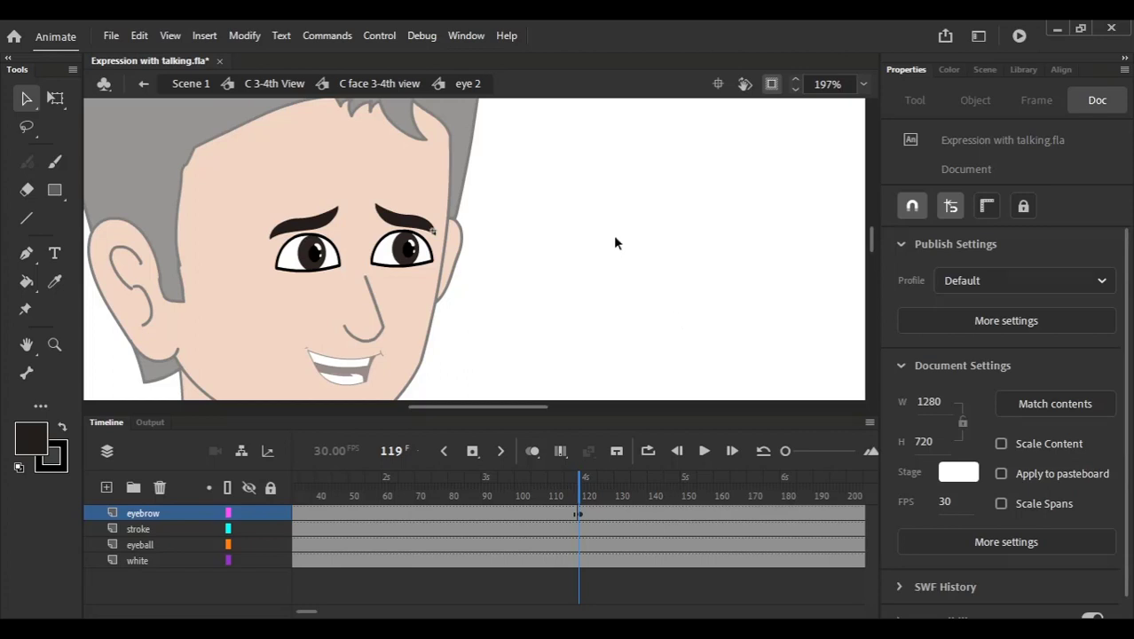
Step: Show the whole stage, reopen the C face 3-4th view symbol, and play the talking animation with both eyebrow changes
left_click(286, 84)
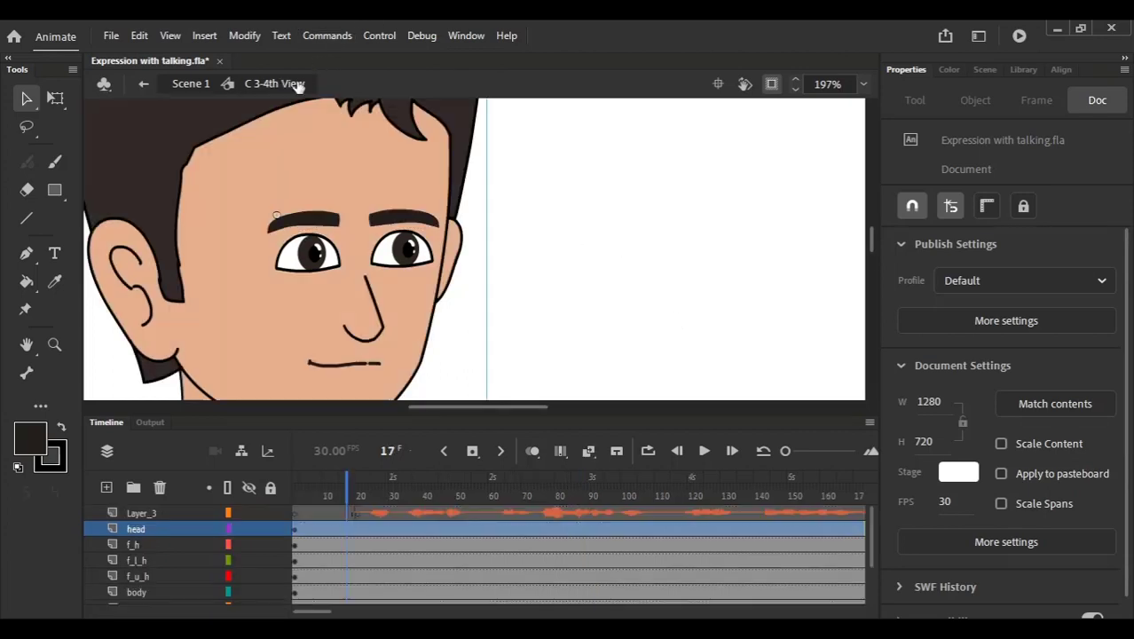
left_click(864, 84)
left_click(883, 104)
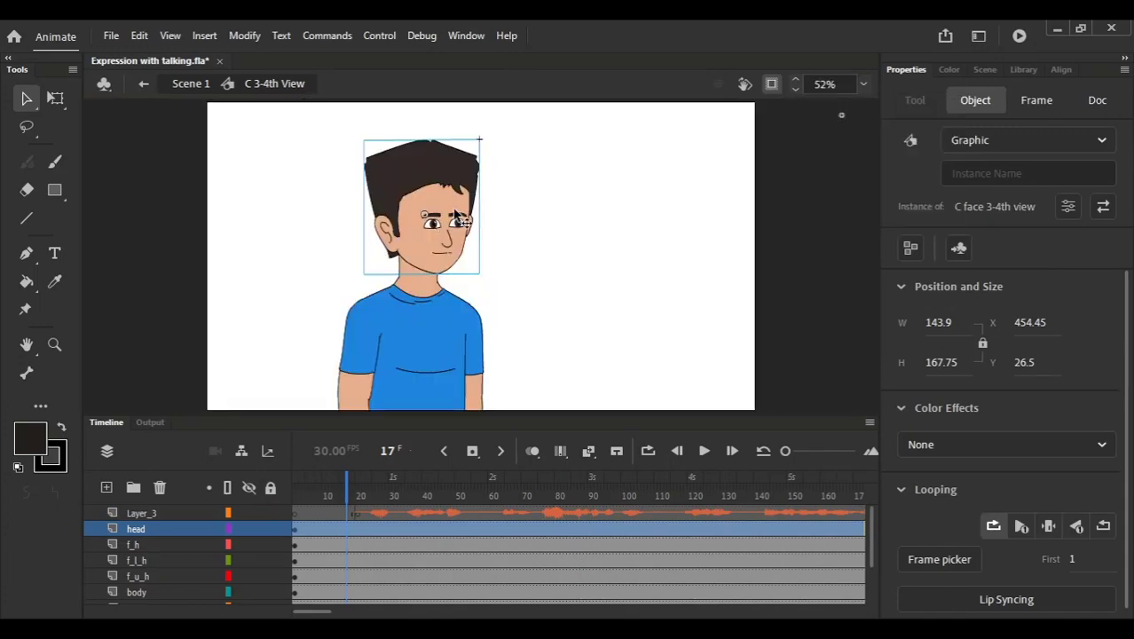
double_click(457, 219)
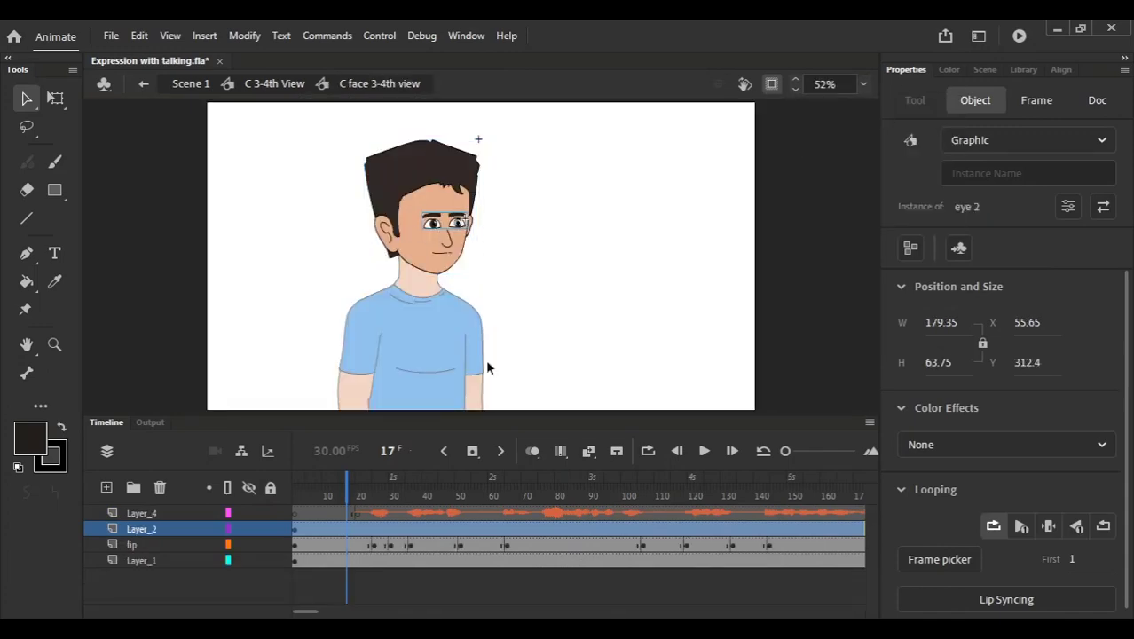
left_click(371, 487)
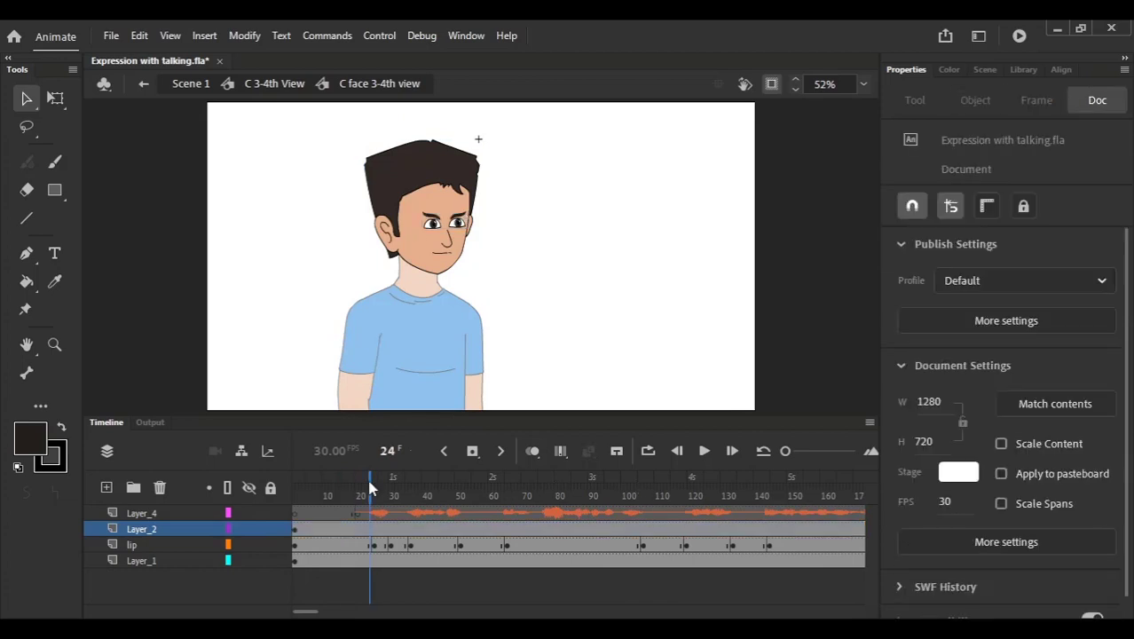
key("Return")
left_click(345, 497)
key("Return")
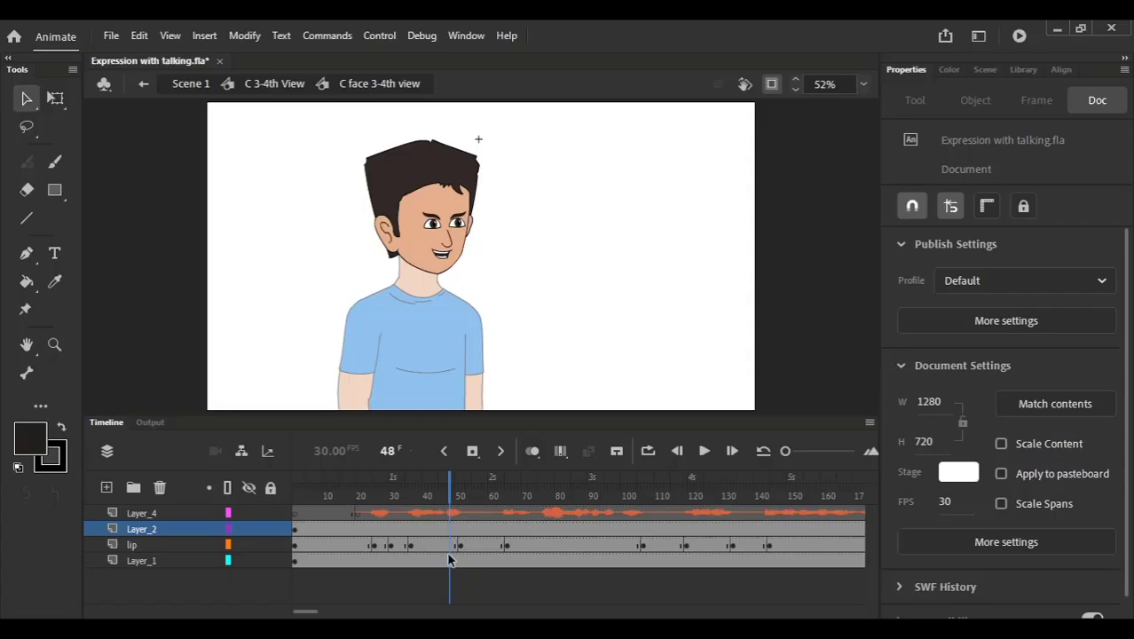
left_click(346, 508)
key("Return")
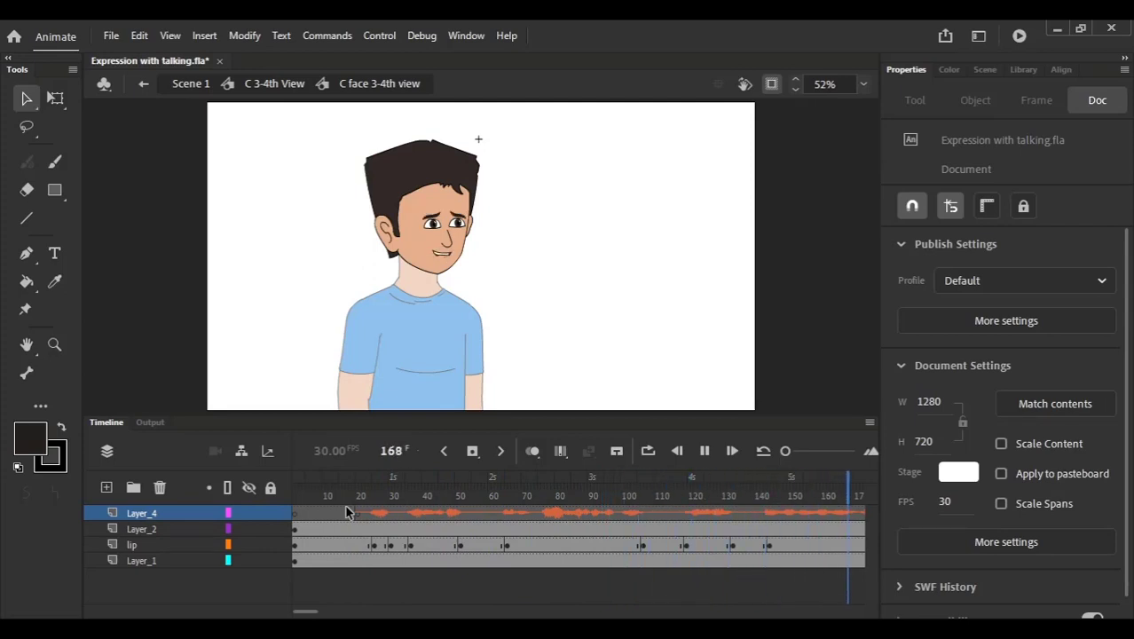
key("Return")
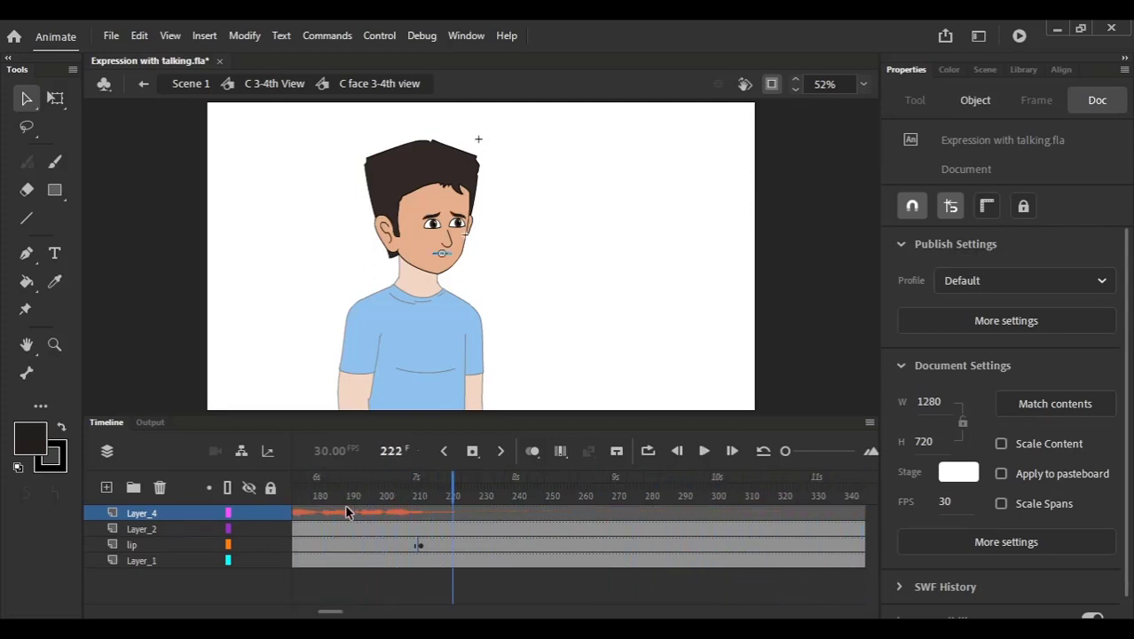
Step: Go to frame 22, return to the C 3-4th View symbol, and try moving the head
left_click_drag(330, 612, 297, 609)
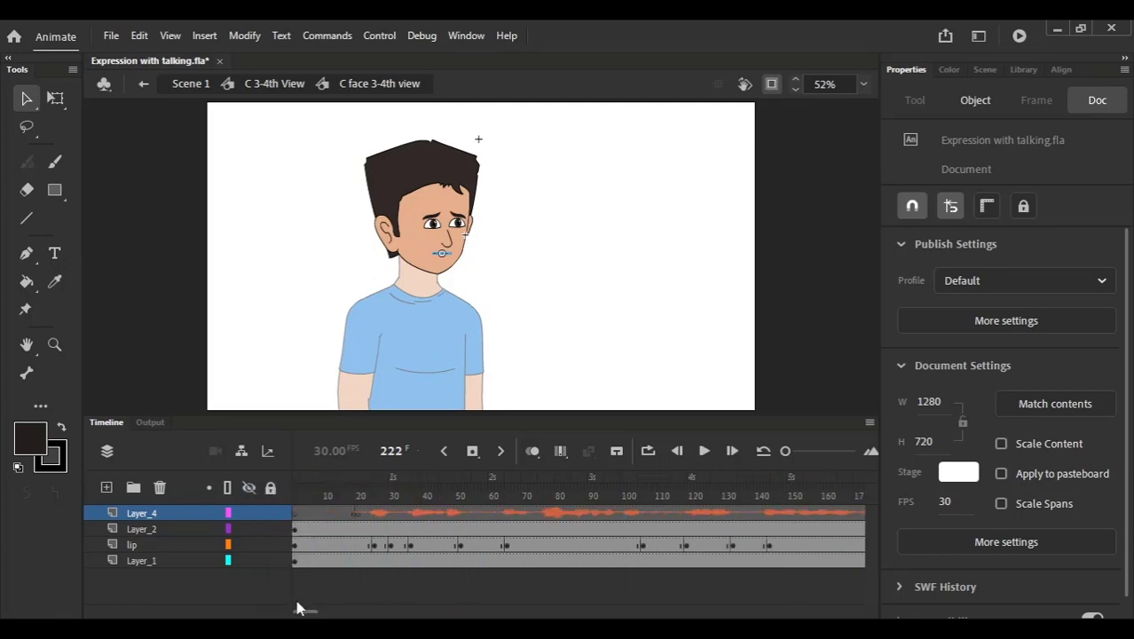
left_click(363, 494)
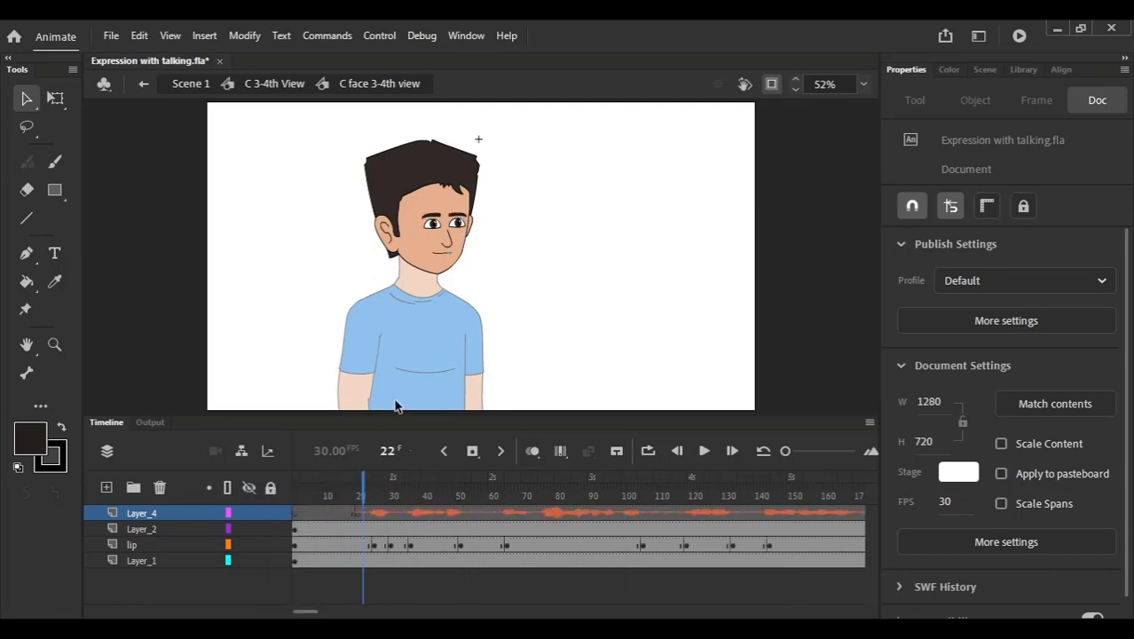
scroll(391, 229, "up", 3)
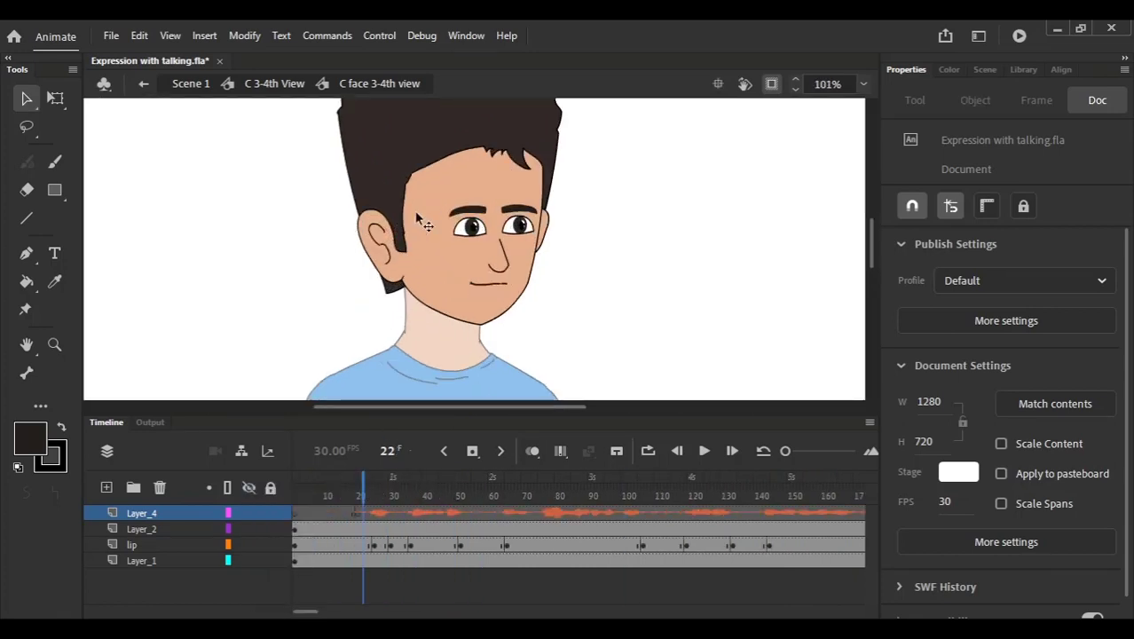
left_click(275, 84)
left_click_drag(425, 286, 414, 248)
key("ctrl+z")
Step: Replay the start of the speech in C 3-4th View and stop the playhead at frame 24
left_click(375, 493)
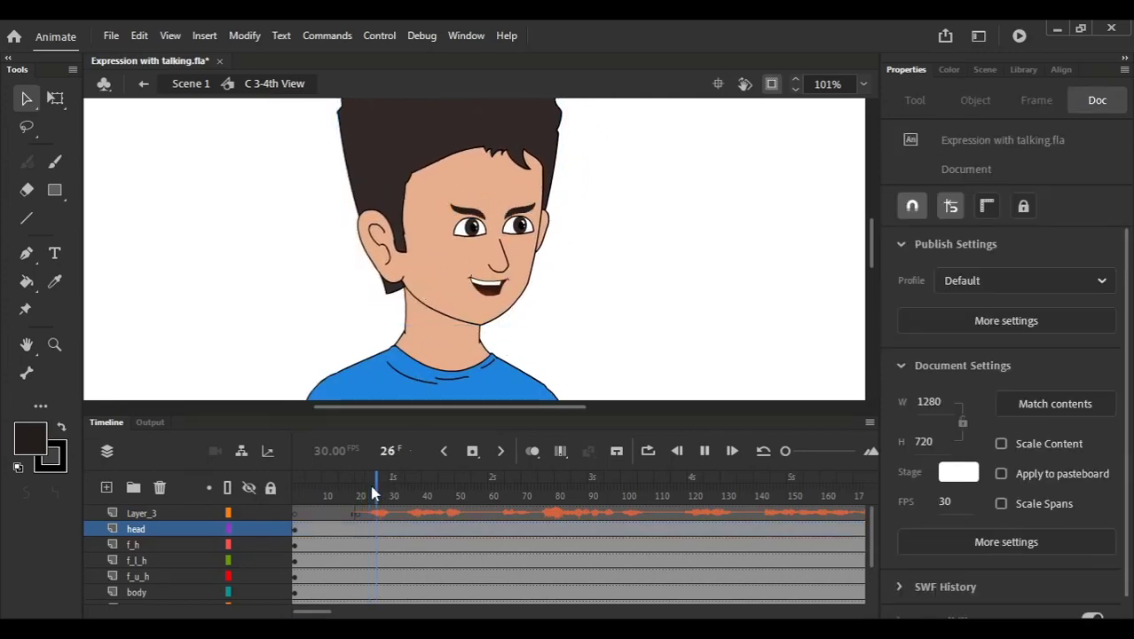
left_click(346, 500)
left_click_drag(344, 495, 365, 509)
key("Return")
left_click(367, 476)
Step: Open the face symbol from the head at frame 24 and check the mouth graphic's looping settings
left_click(490, 290)
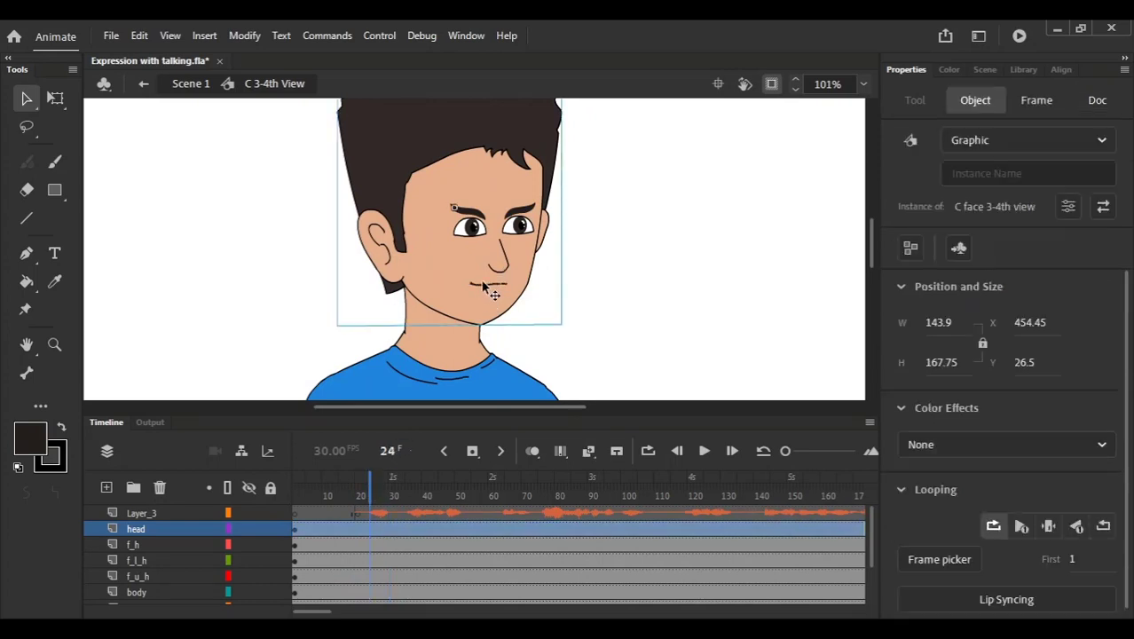
double_click(499, 283)
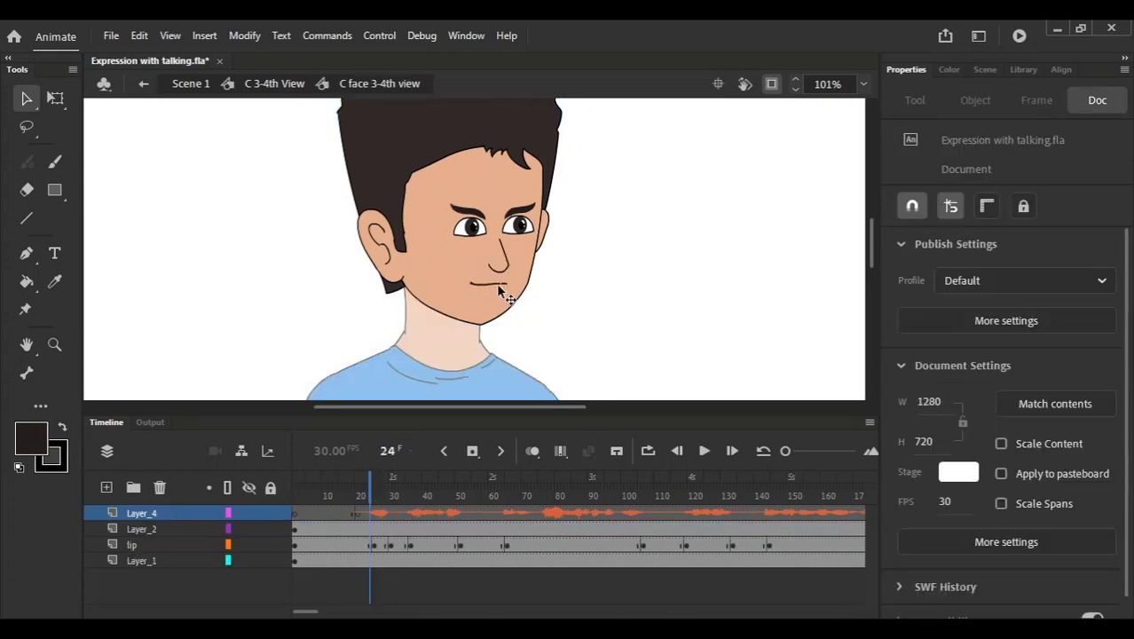
left_click(497, 285)
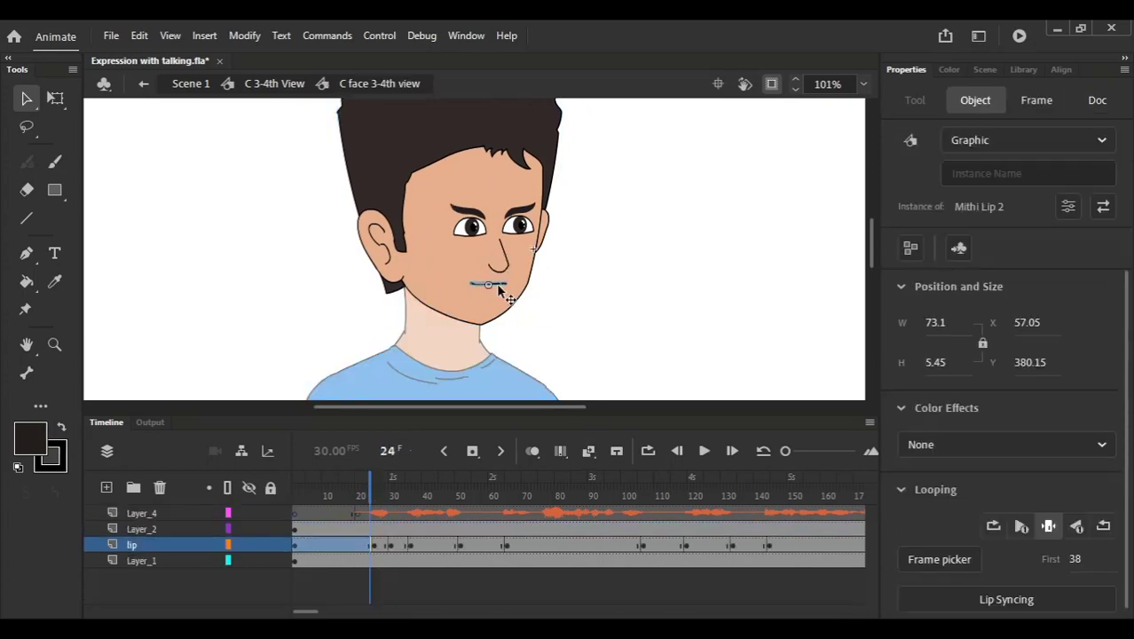
Step: Return to C 3-4th View, replay the start of the speech, and place the playhead at frame 21
left_click(293, 83)
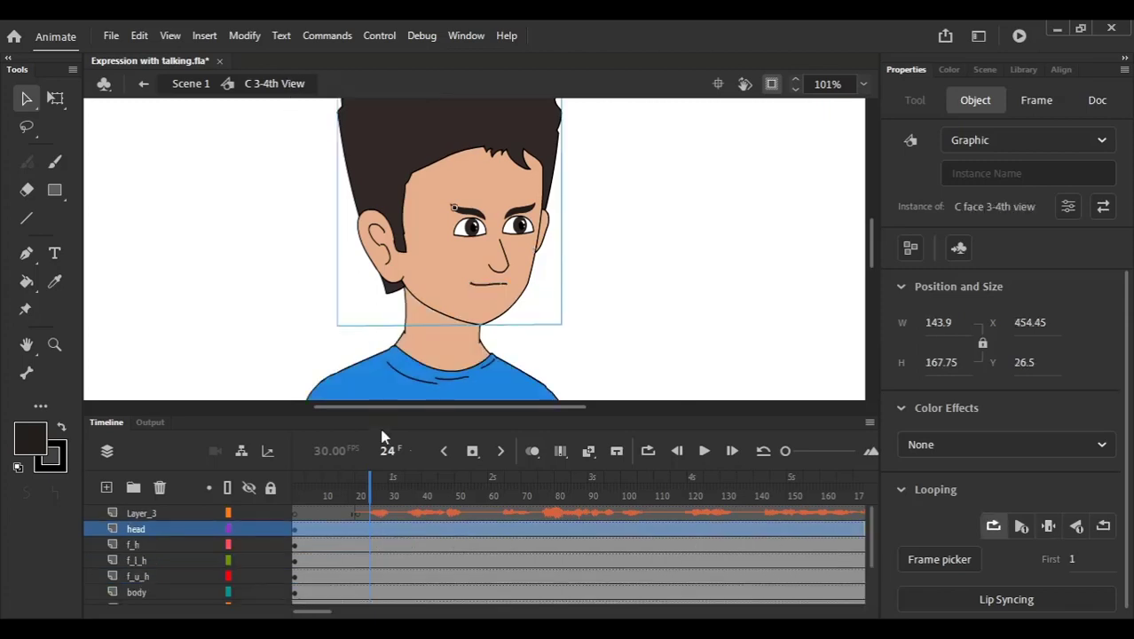
key("Return")
left_click(347, 509)
key("Return")
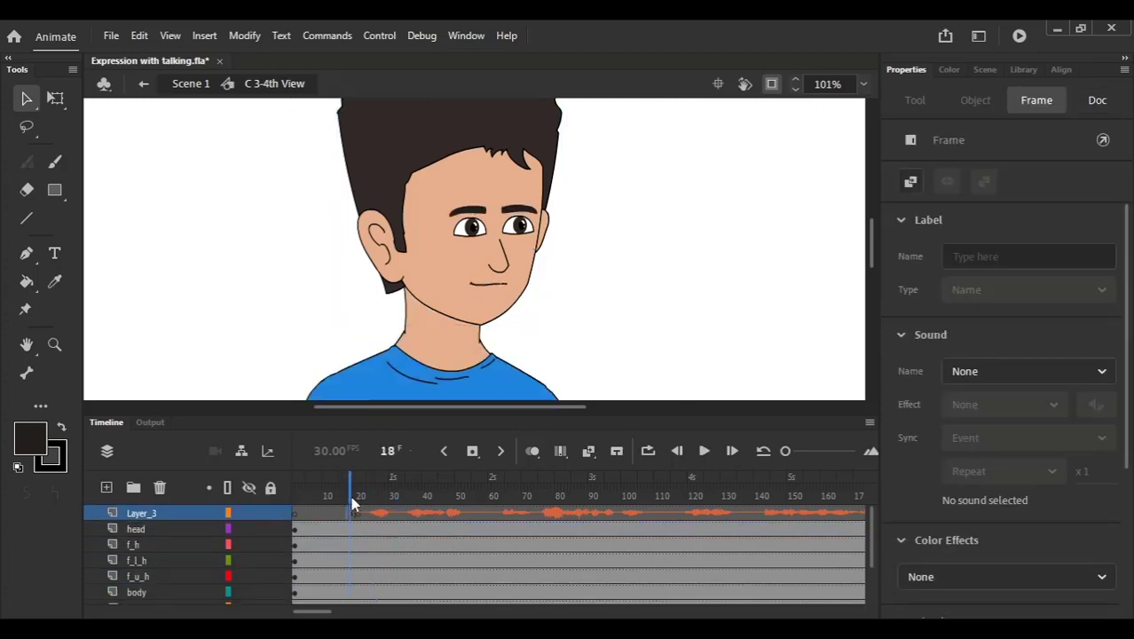
left_click(362, 495)
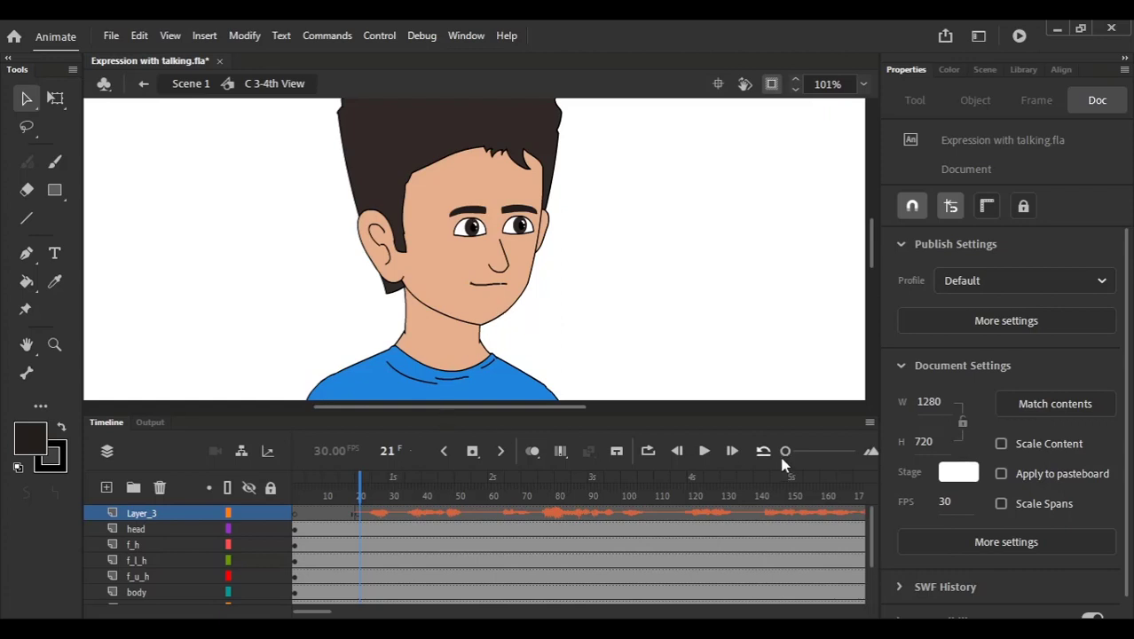
Step: Step through the frames between 21 and 26 to locate where the angry expression starts, stopping at frame 24
left_click_drag(785, 453, 815, 459)
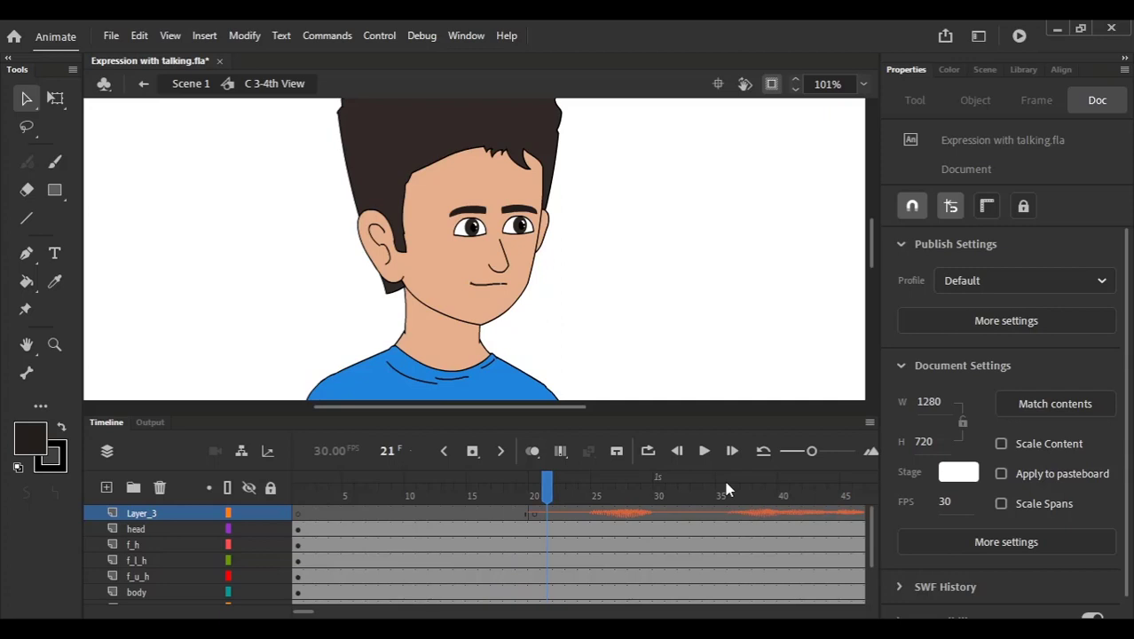
key("period")
key("period")
key("period")
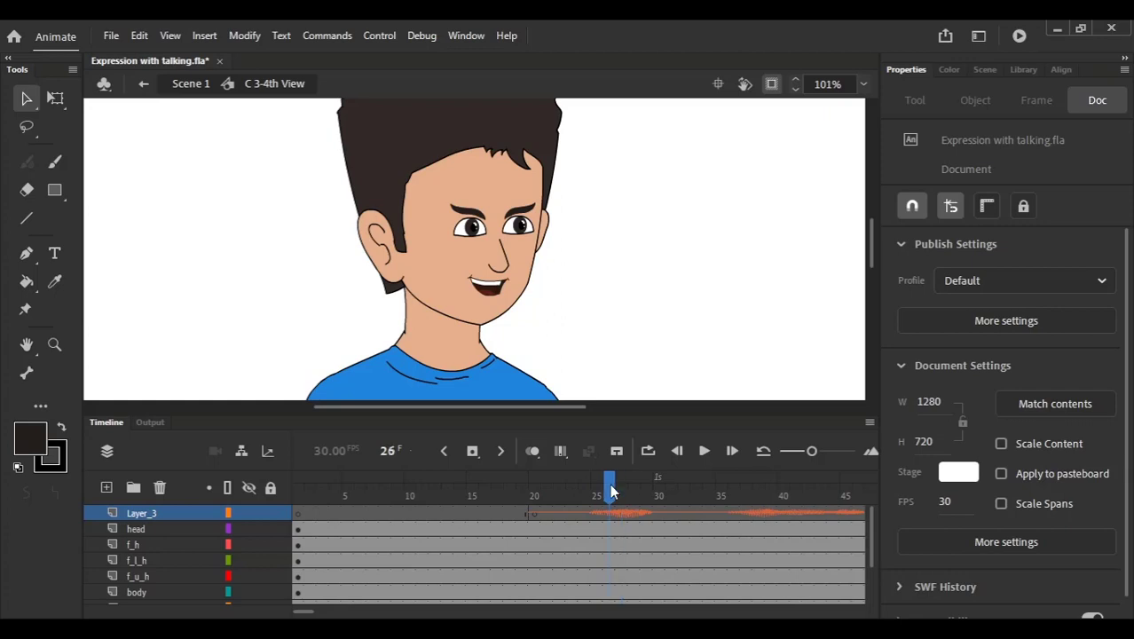
key("comma")
key("comma")
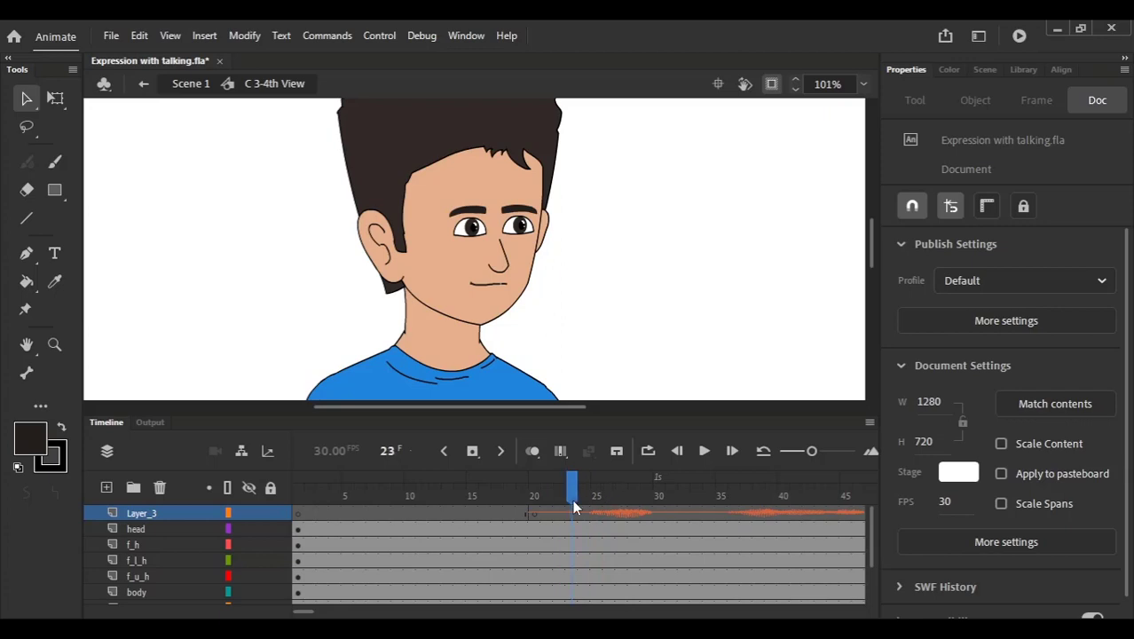
key("period")
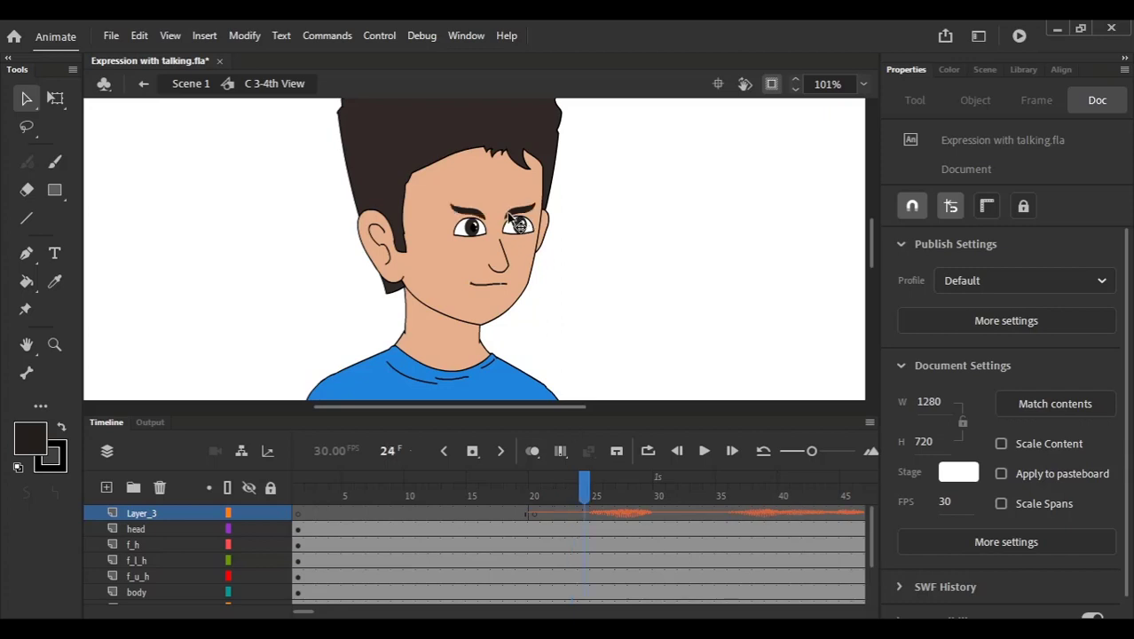
Step: Add keyframes on the head layer at frames 24, 33 and 43
left_click_drag(811, 451, 786, 451)
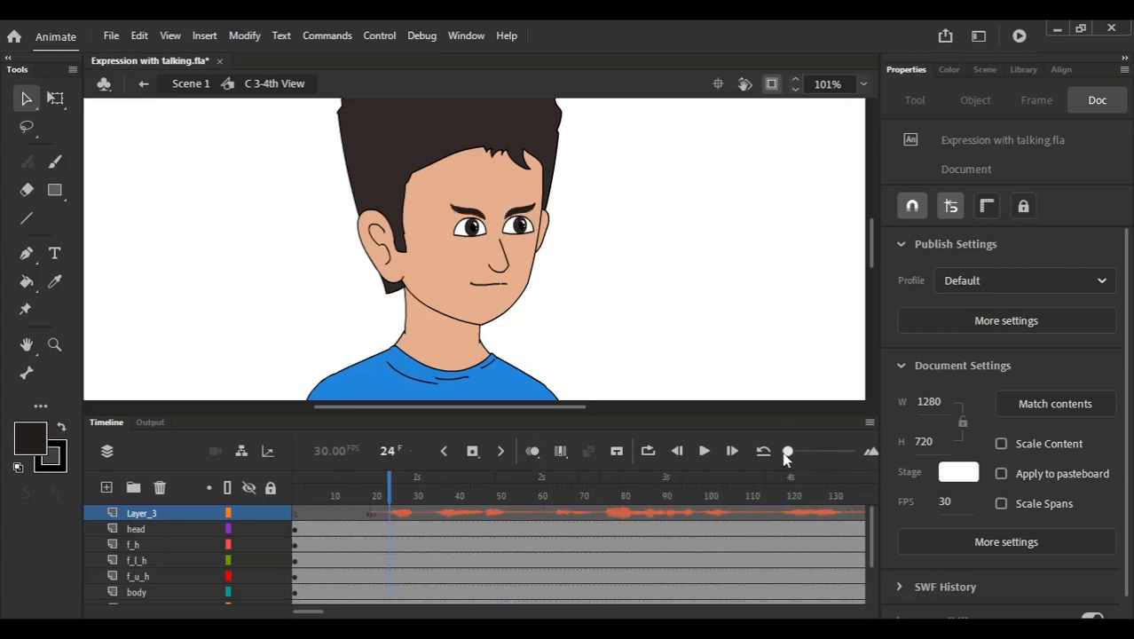
left_click(370, 529)
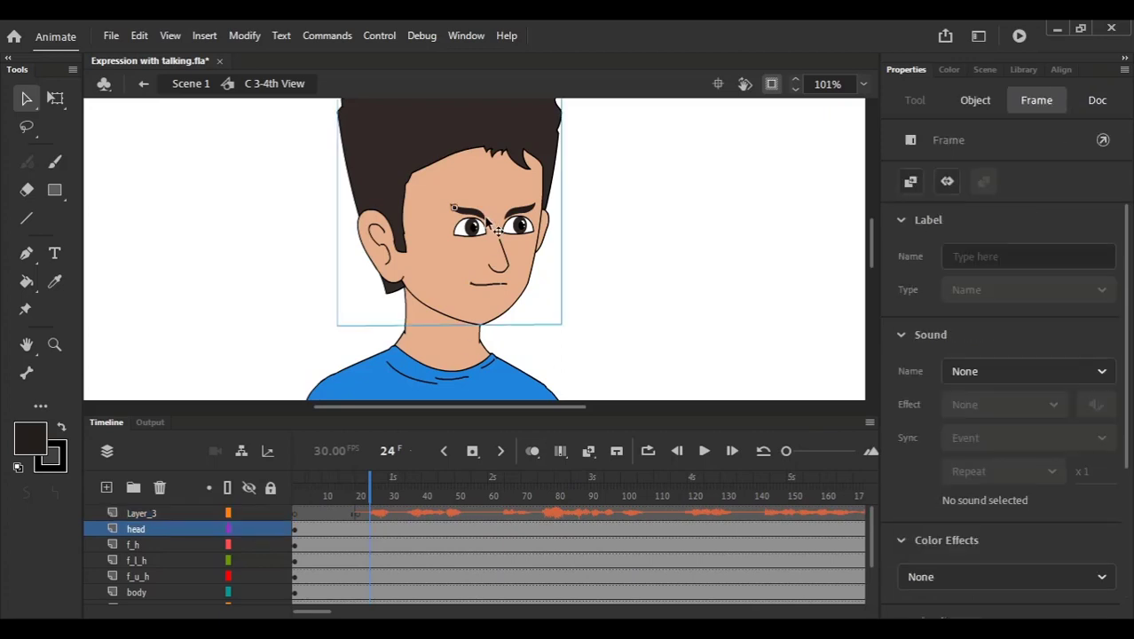
left_click(398, 530)
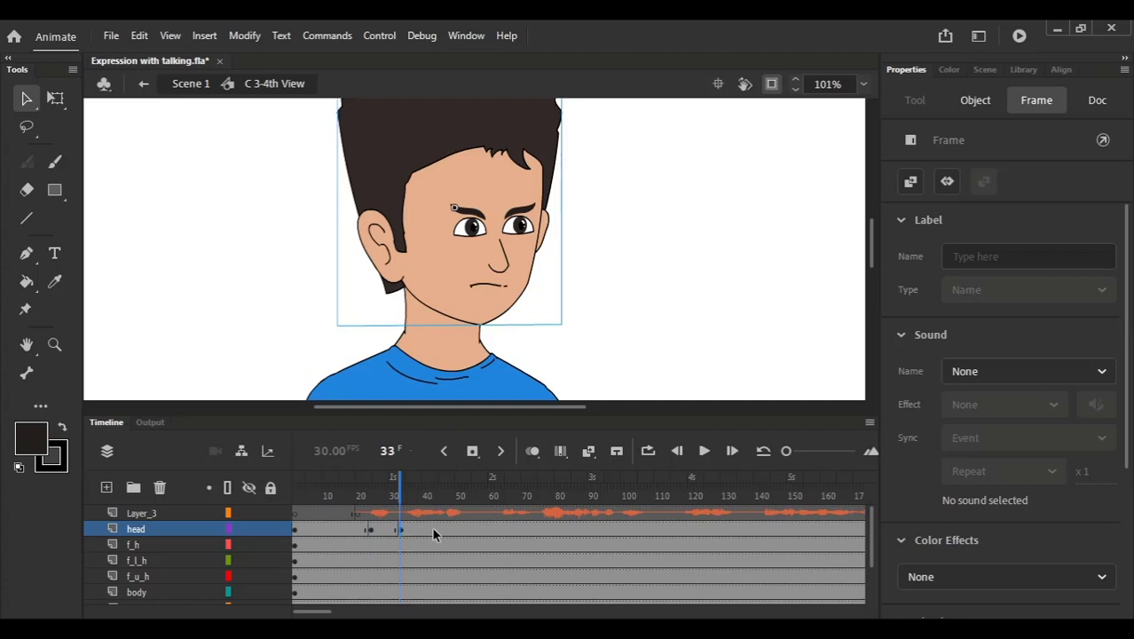
left_click(432, 530)
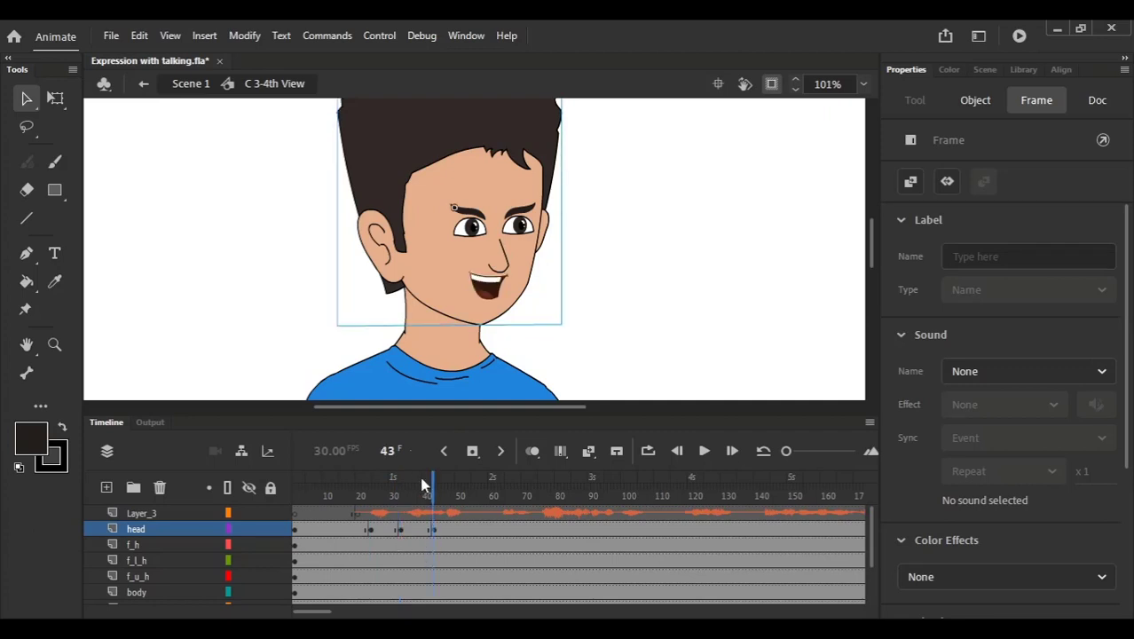
Step: With the playhead at frame 37, rotate the head forward with Free Transform and nudge it down onto the neck
left_click(414, 490)
scroll(498, 321, "down", 1)
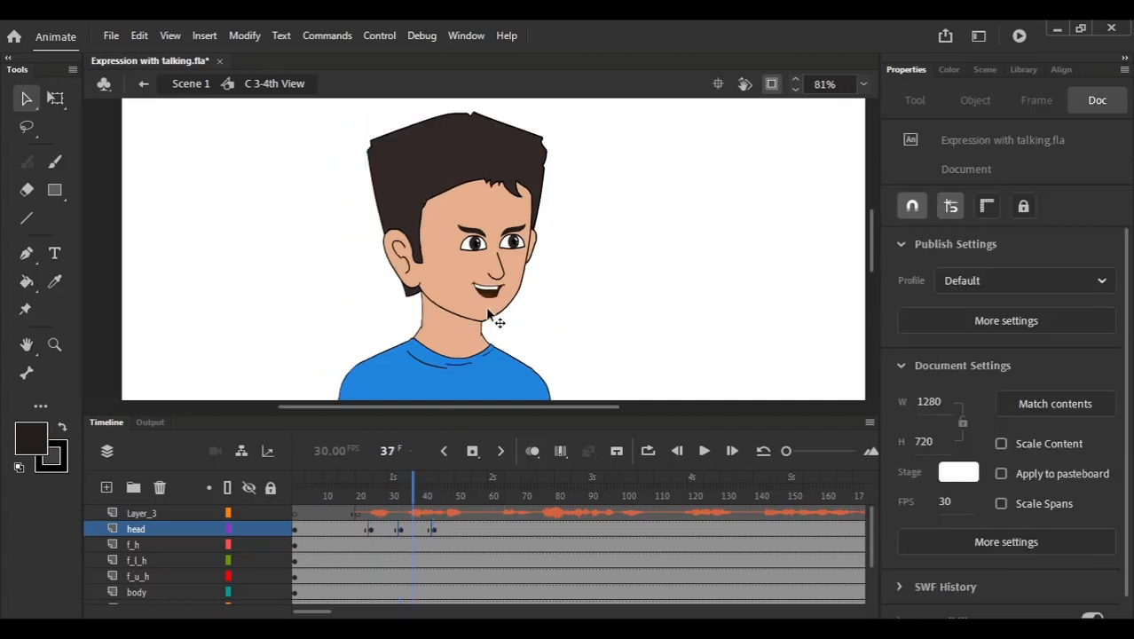
left_click_drag(489, 305, 486, 341)
left_click(486, 341)
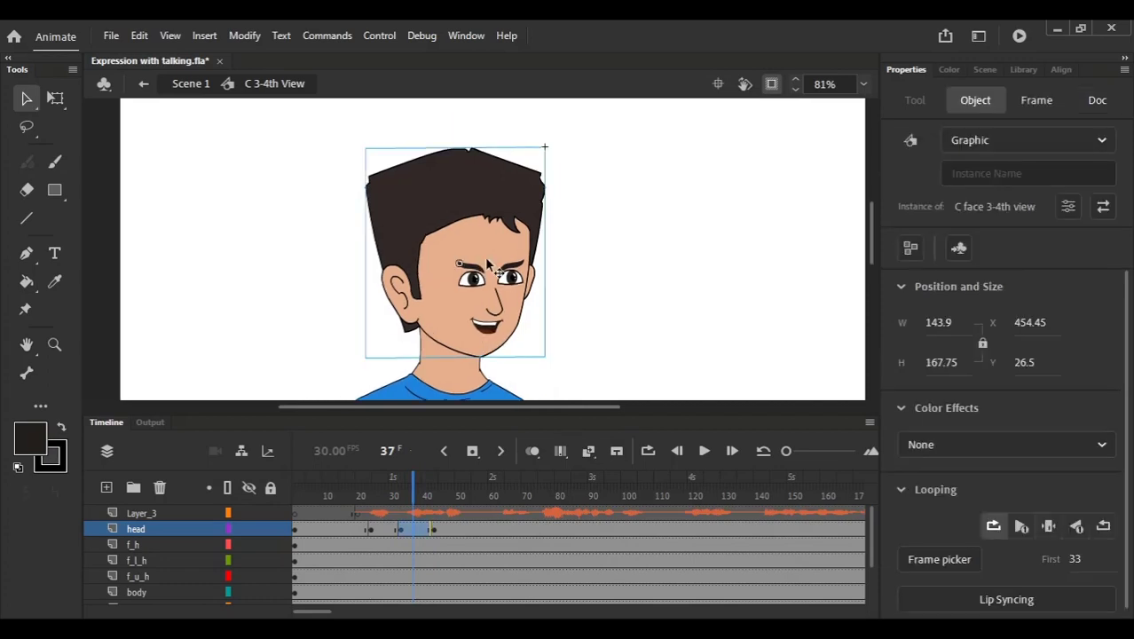
key("q")
left_click_drag(562, 147, 588, 163)
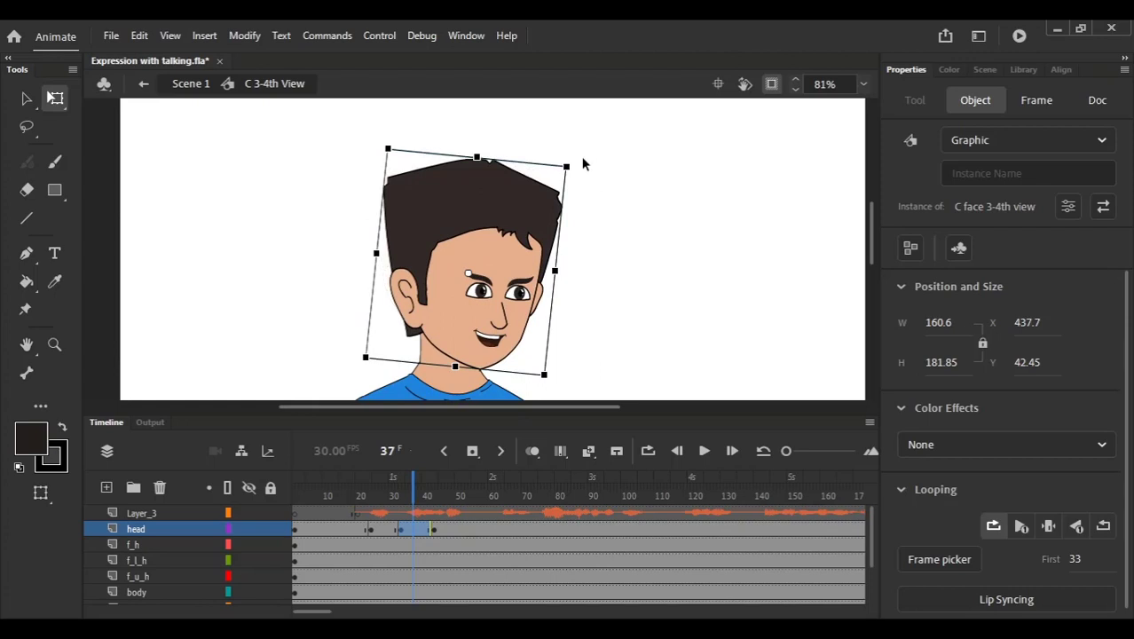
key("Down")
key("Down")
key("Down")
key("Down")
key("Down")
key("Down")
key("Down")
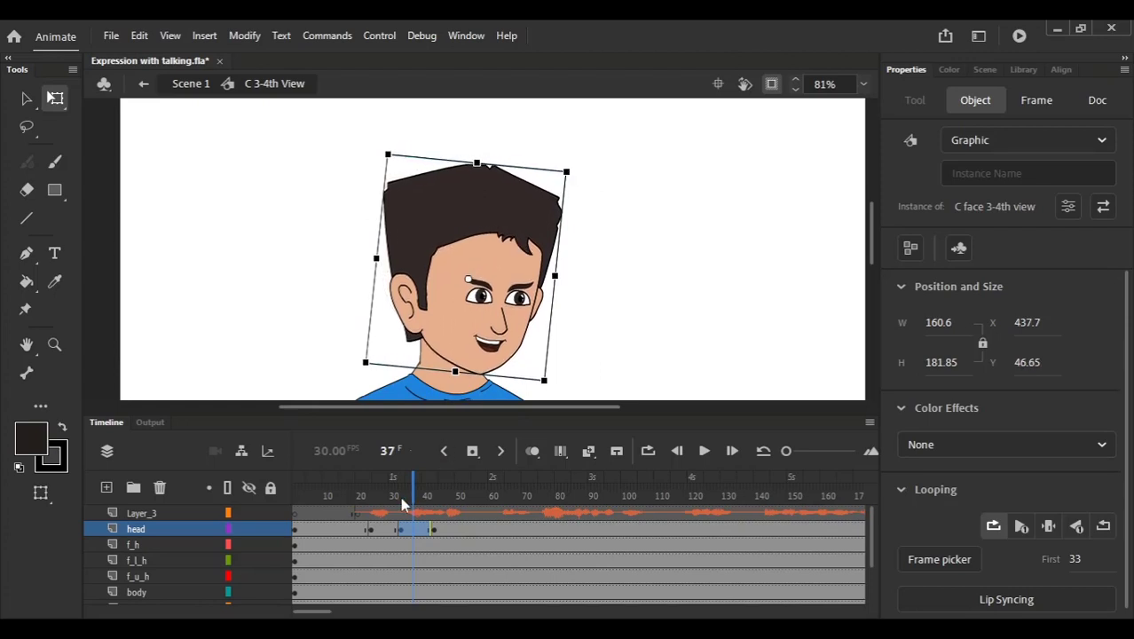
Step: Rotate the head back slightly at frame 35 to soften its forward tilt
mouse_move(399, 497)
left_mouse_down()
mouse_move(387, 490)
mouse_move(398, 483)
left_mouse_up()
left_click(406, 494)
left_click(509, 294)
left_click_drag(592, 177, 579, 167)
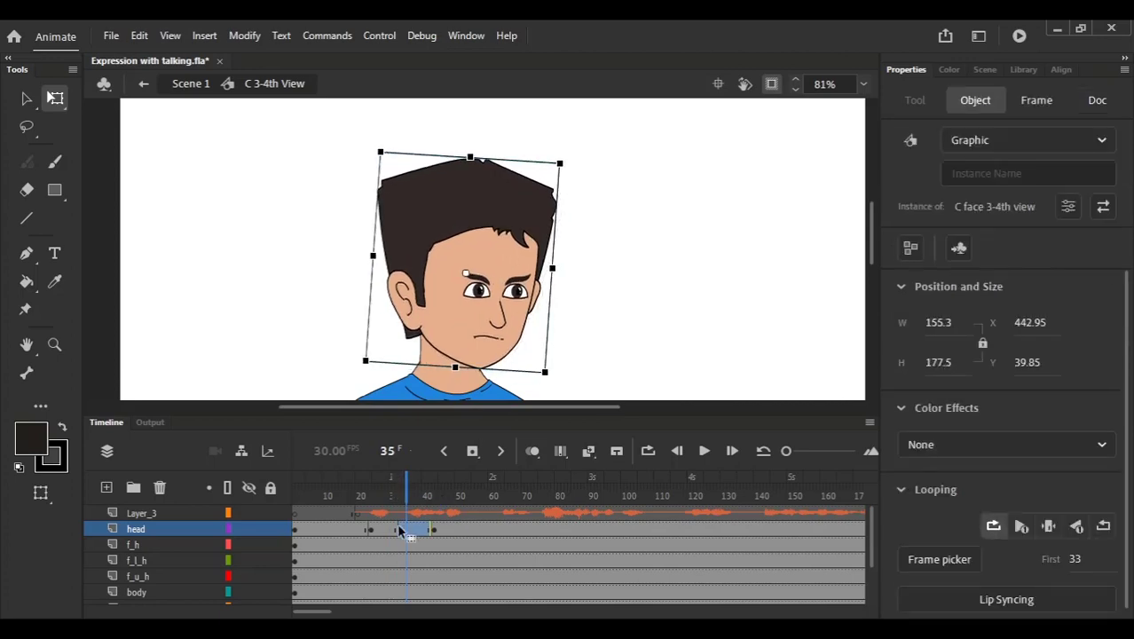
Step: Create classic tweens between the head layer's keyframes at frames 24, 33 and 43
left_click(396, 531)
left_click_drag(396, 532, 408, 530)
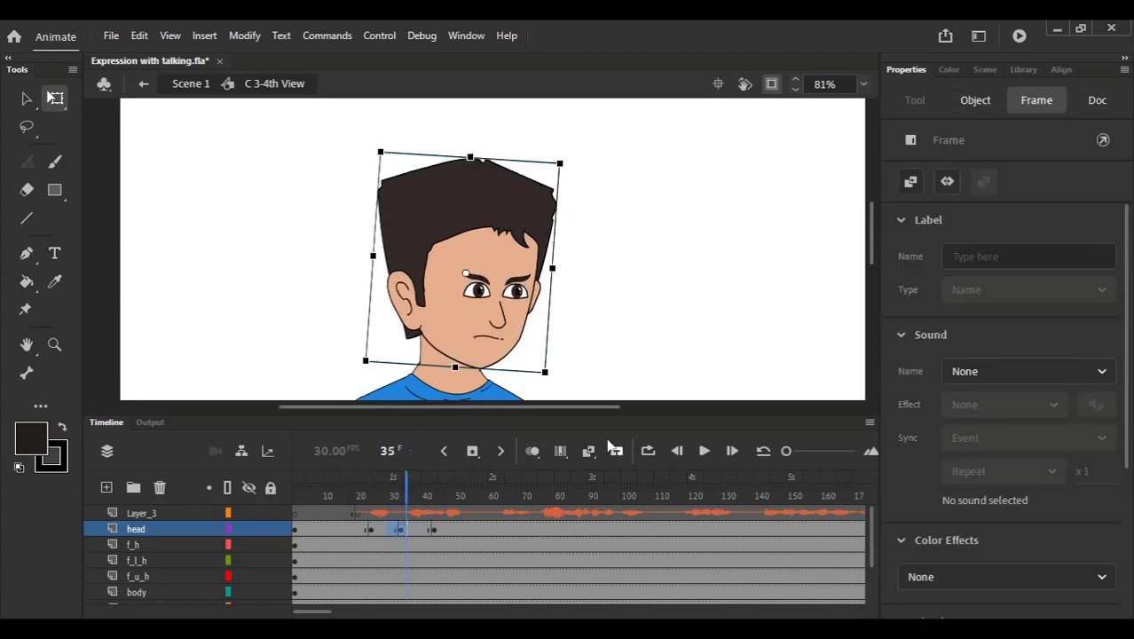
left_click(589, 451)
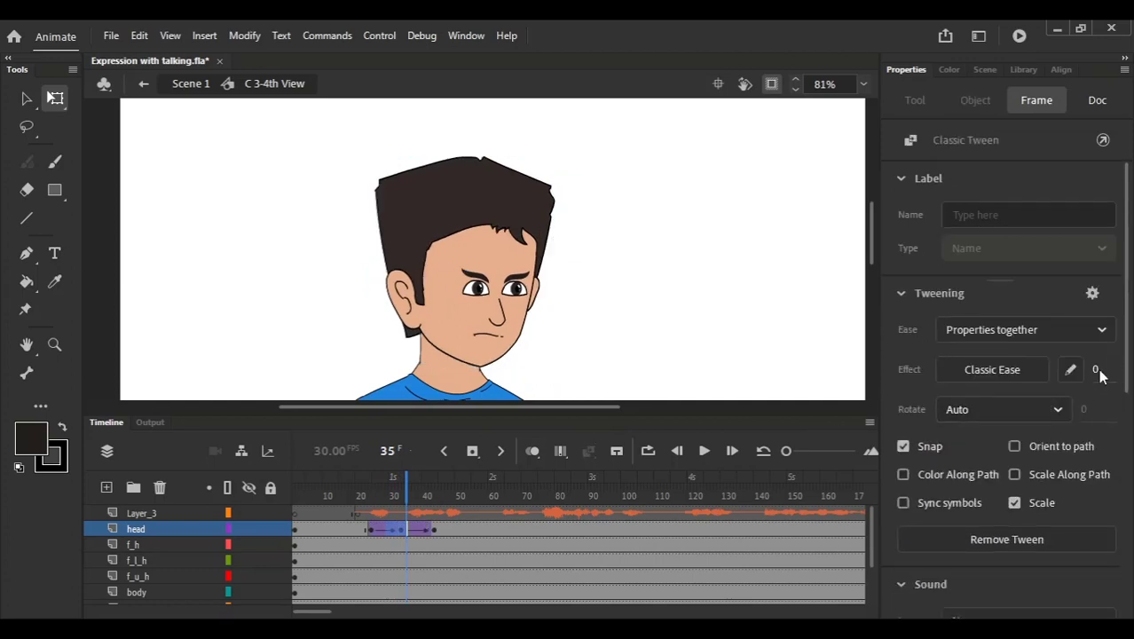
Step: Play the start of the speech several times from around frame 21 to check the tweened head nod
left_click(360, 497)
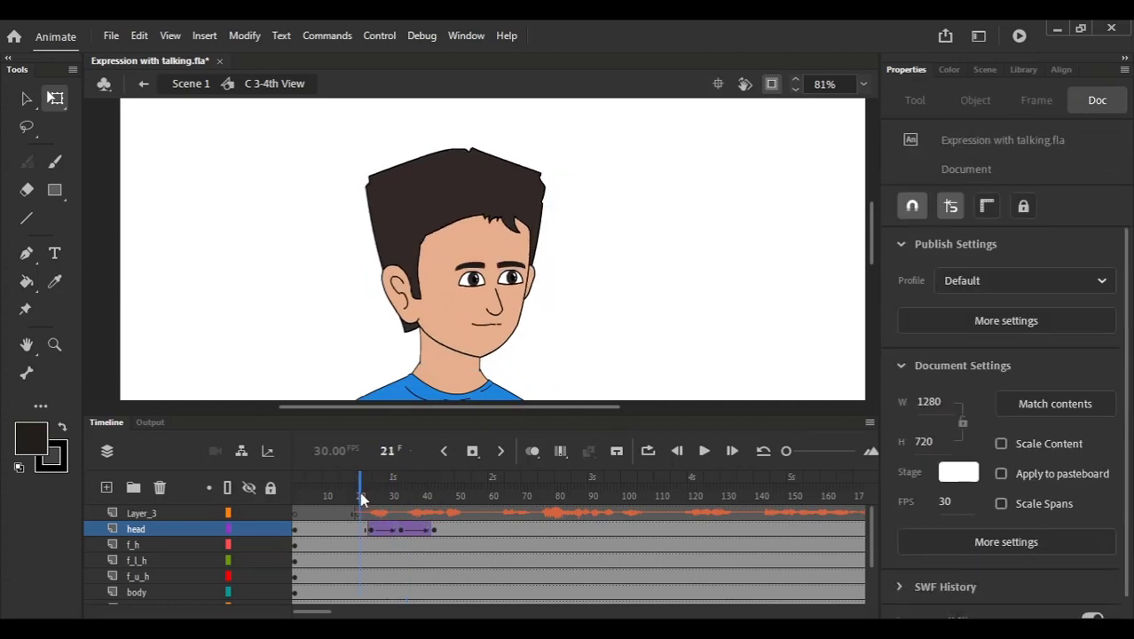
key("Return")
left_click(352, 486)
key("Return")
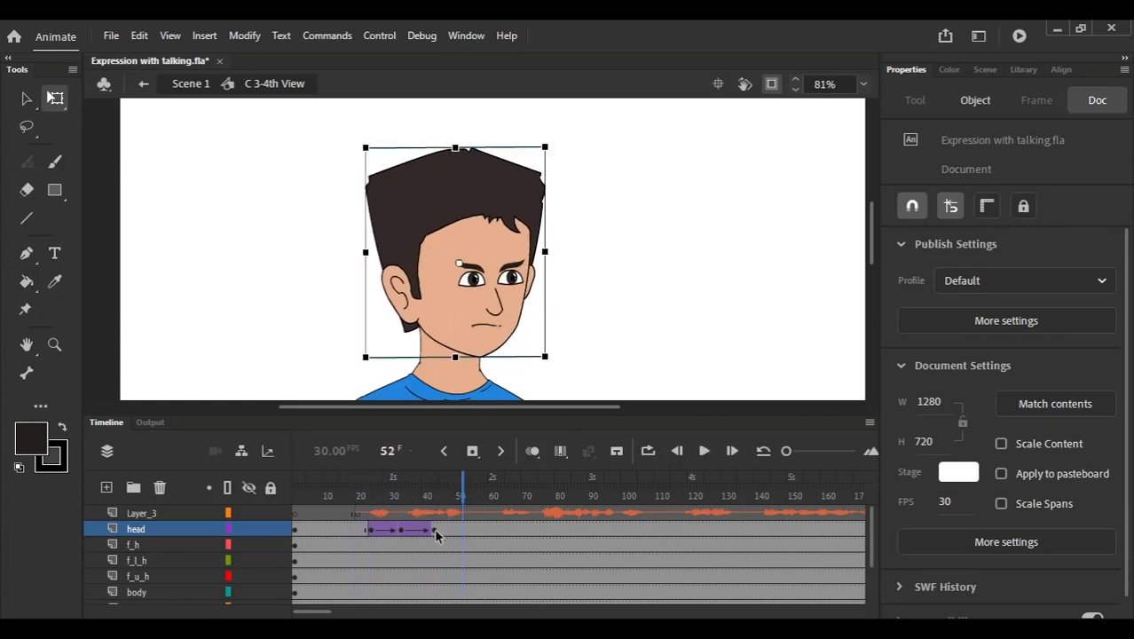
left_click(337, 500)
key("Return")
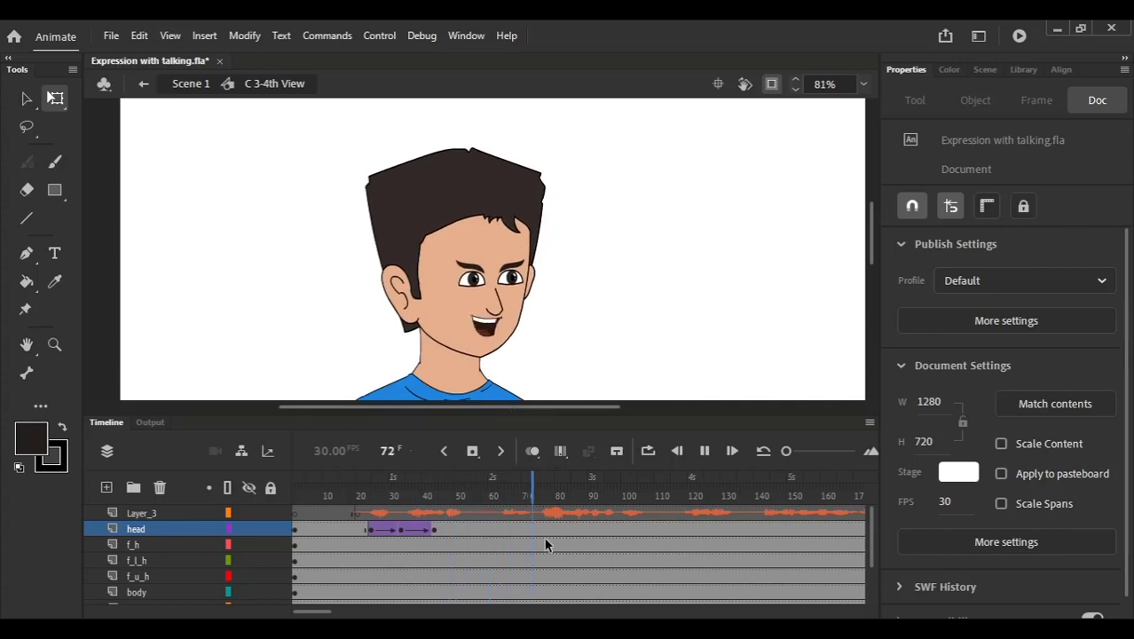
Step: Replay the speech from frame 23 and find where the sad expression begins, stopping at frame 119
left_click_drag(318, 614, 340, 611)
left_click(404, 495)
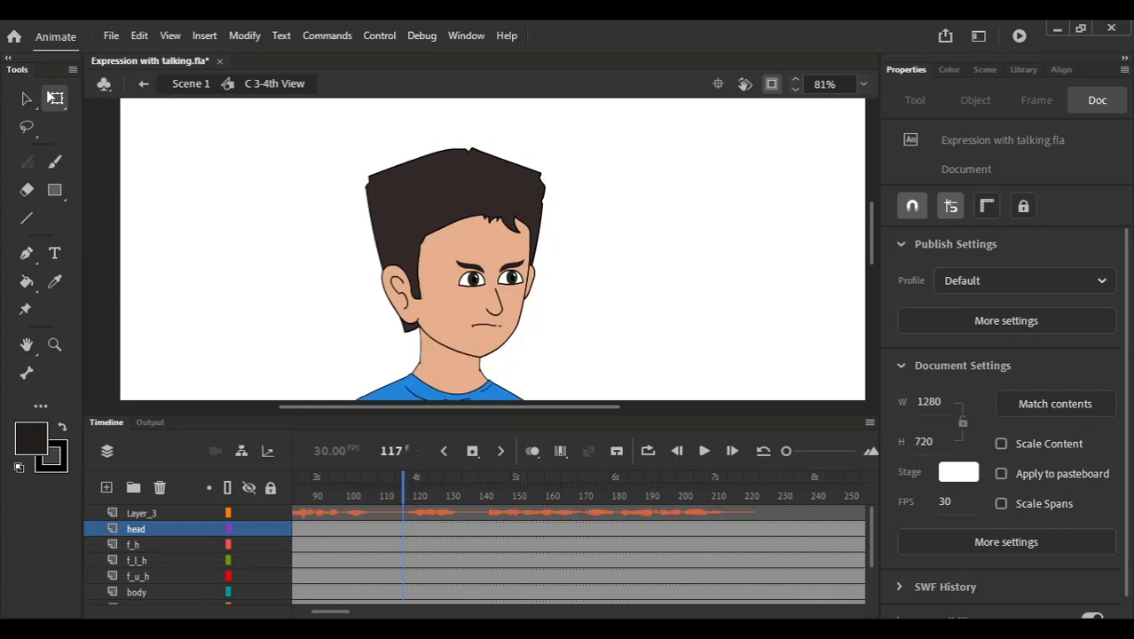
mouse_move(334, 630)
left_click_drag(355, 611, 299, 561)
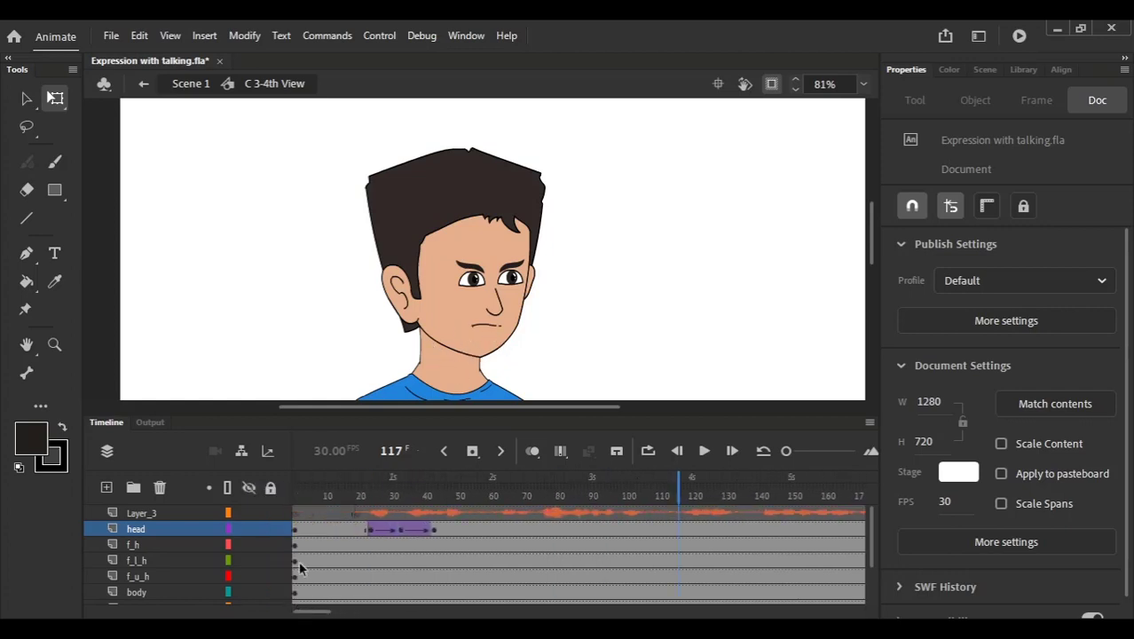
left_click(367, 487)
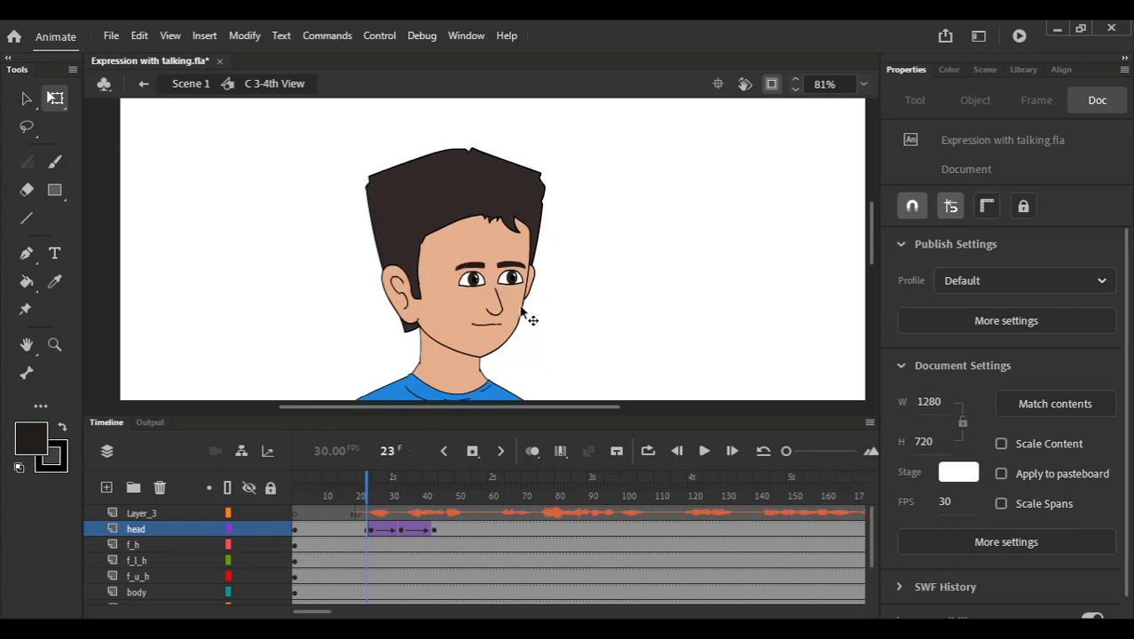
key("Return")
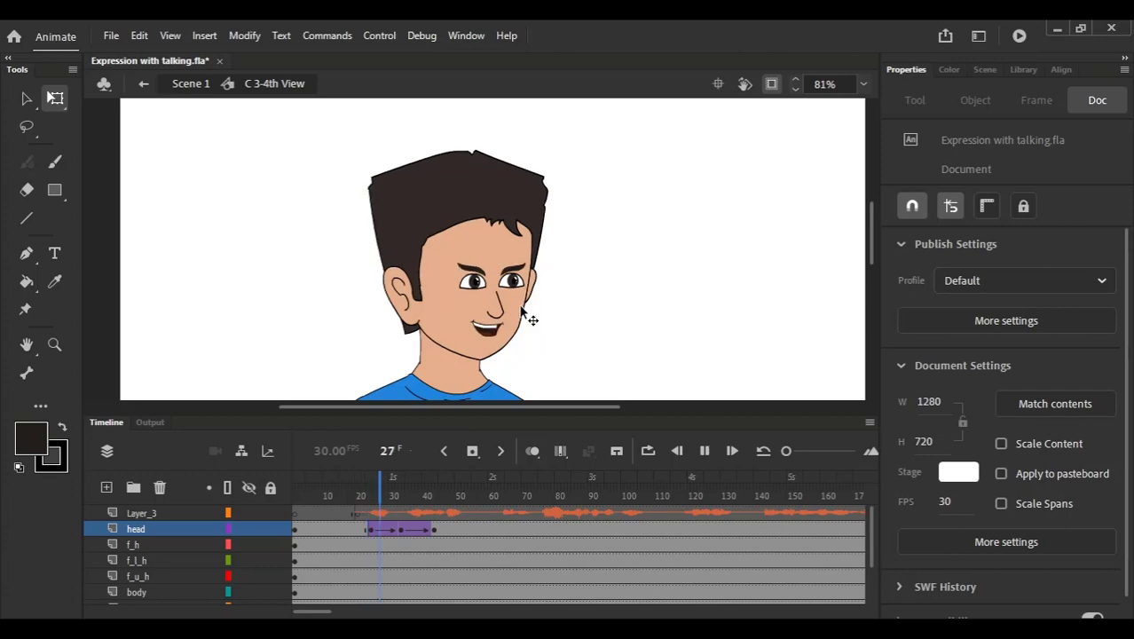
left_click_drag(313, 613, 330, 610)
left_click(424, 493)
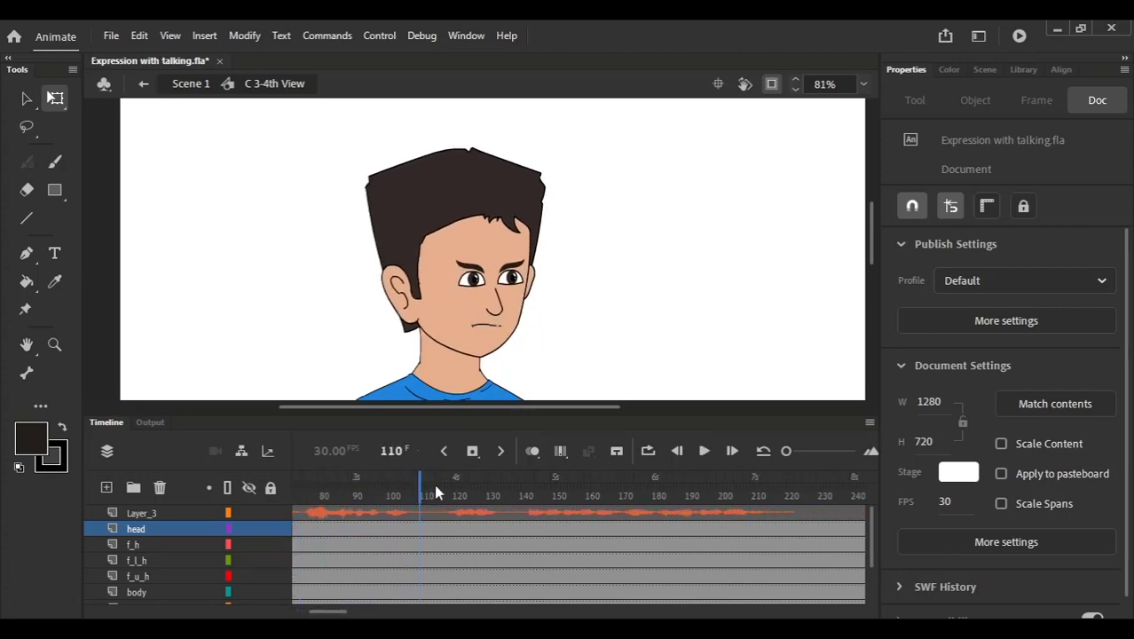
key("period")
key("period")
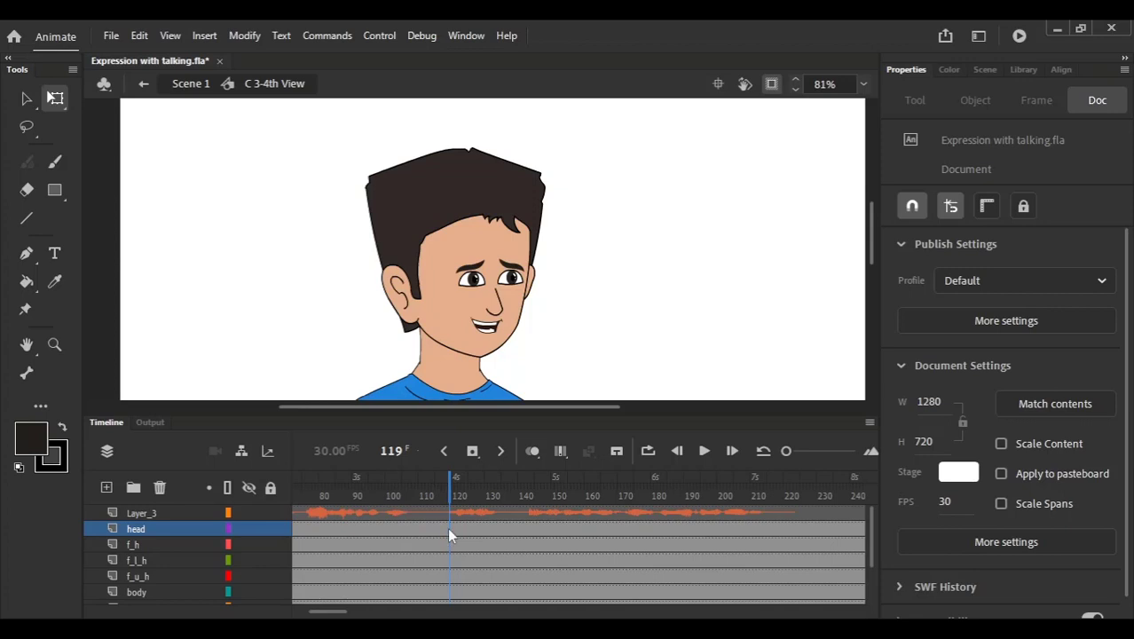
Step: Add keyframes on the head layer at frames 119, 127 and about 135
left_click(448, 527)
left_click(479, 531)
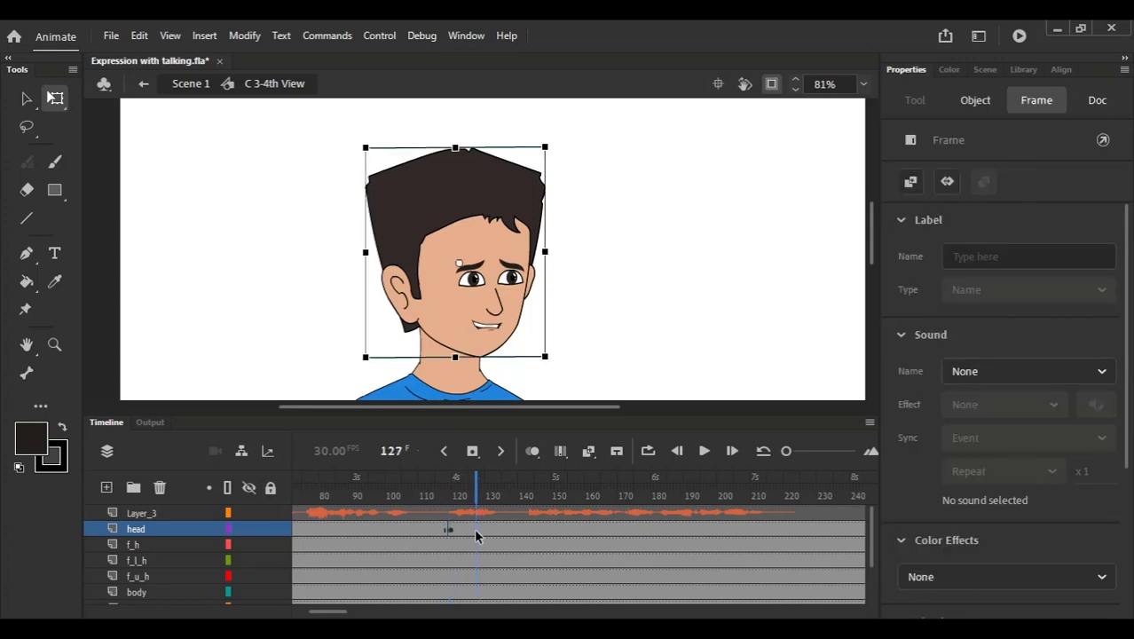
left_click(500, 531)
left_click(503, 531)
key("F6")
Step: Tilt the head slightly forward with the playhead at frame 131 and create classic tweens between the surrounding head keyframes
left_click(490, 492)
left_click(496, 328)
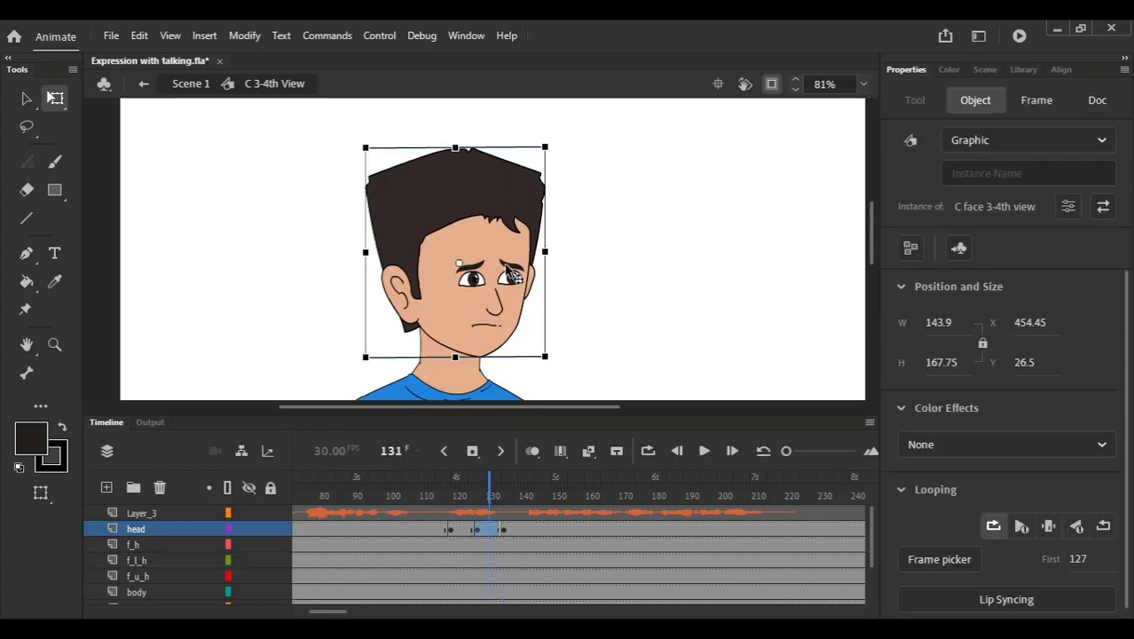
left_click_drag(552, 167, 573, 163)
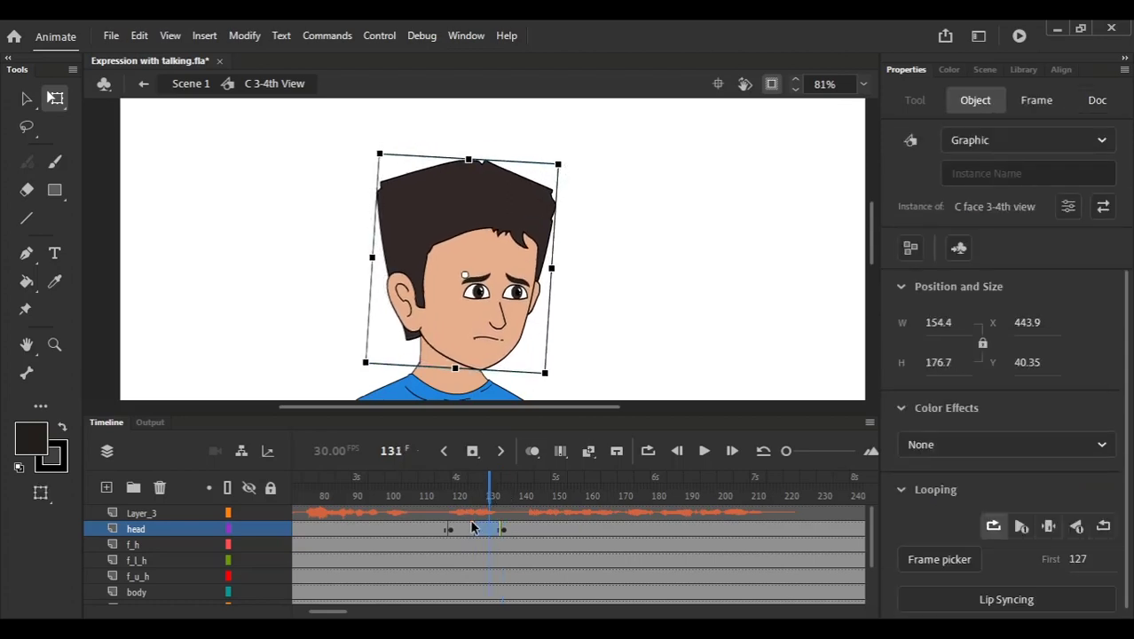
left_click(484, 529)
left_click(560, 451)
Step: Play the second head nod repeatedly from around frame 107, continue through the rest of the speech, and stop at frame 214
left_click(410, 482)
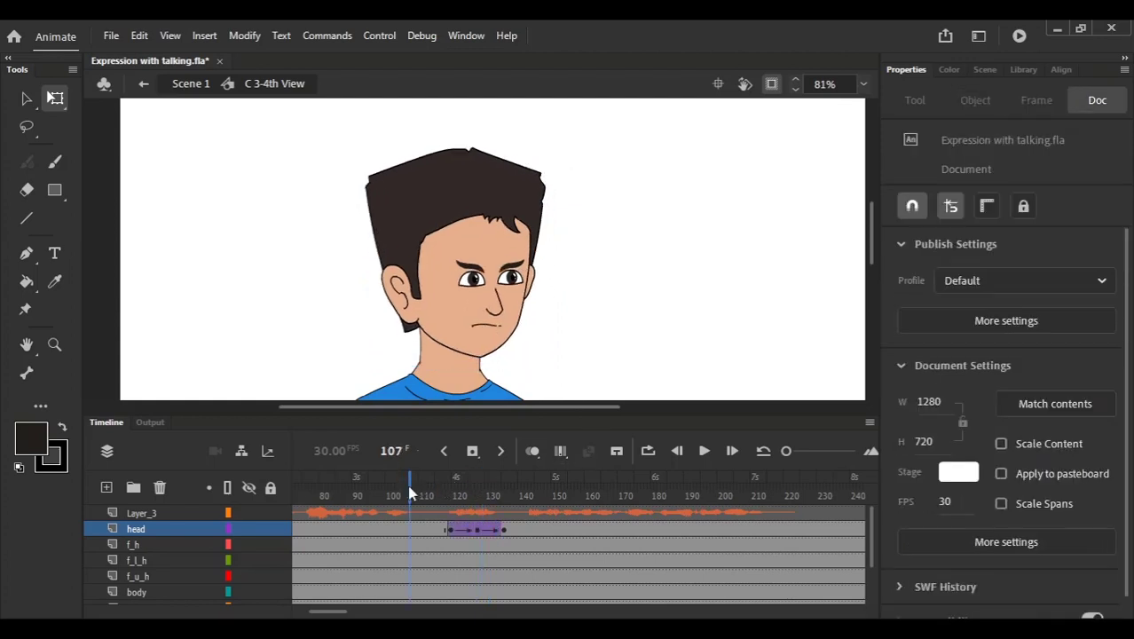
key("Return")
key("Return")
left_click_drag(481, 494, 477, 493)
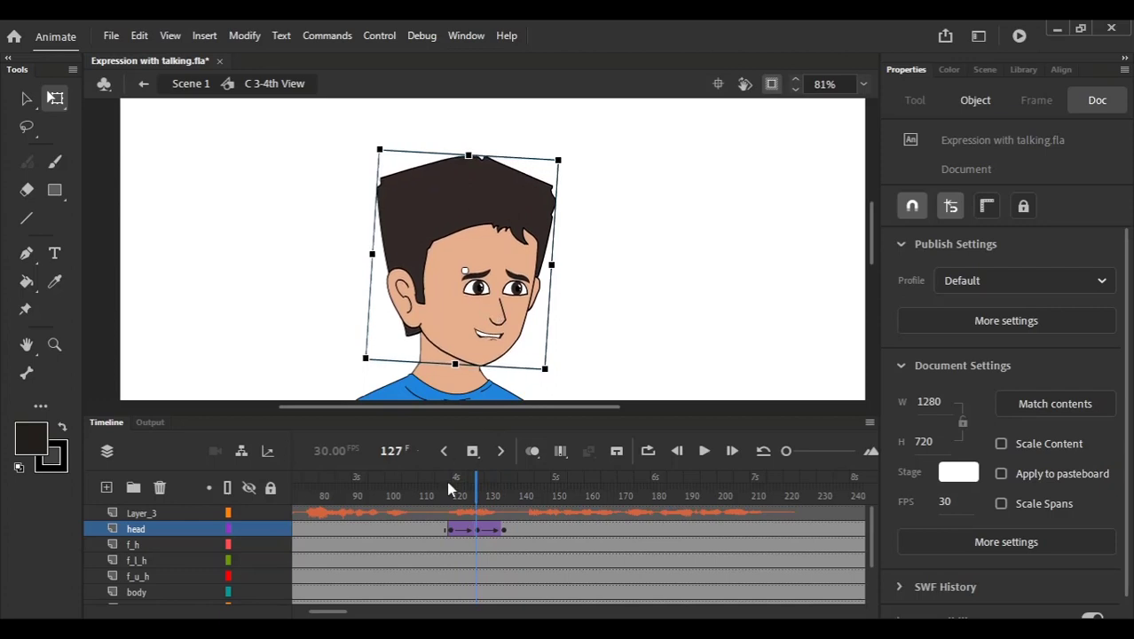
left_click(434, 484)
key("Return")
key("Return")
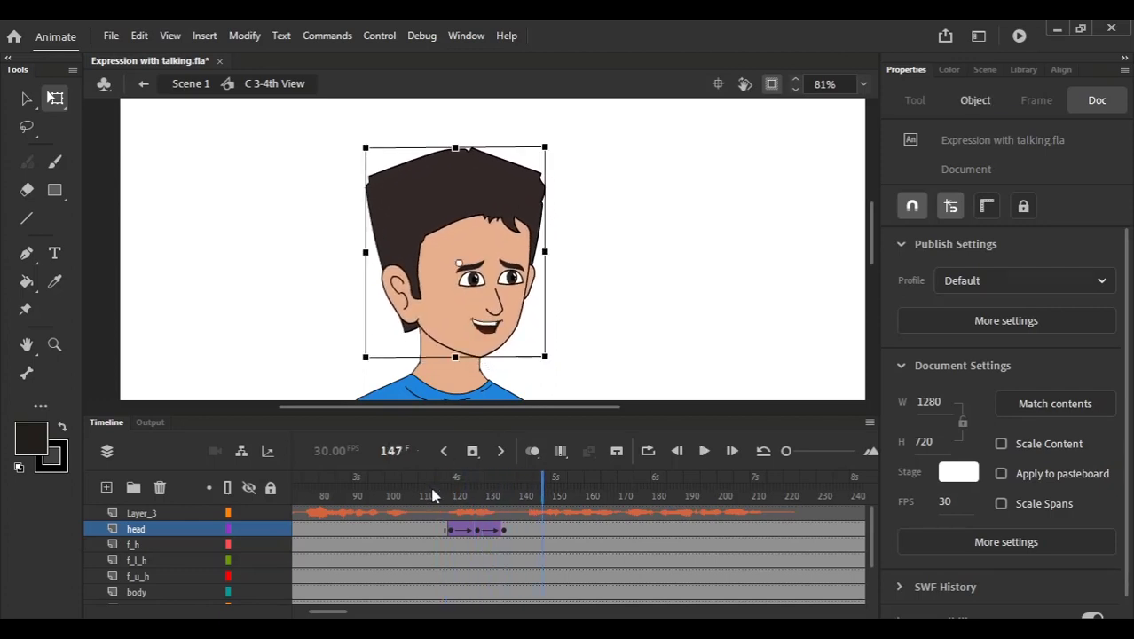
left_click(418, 485)
left_click(693, 472)
key("Return")
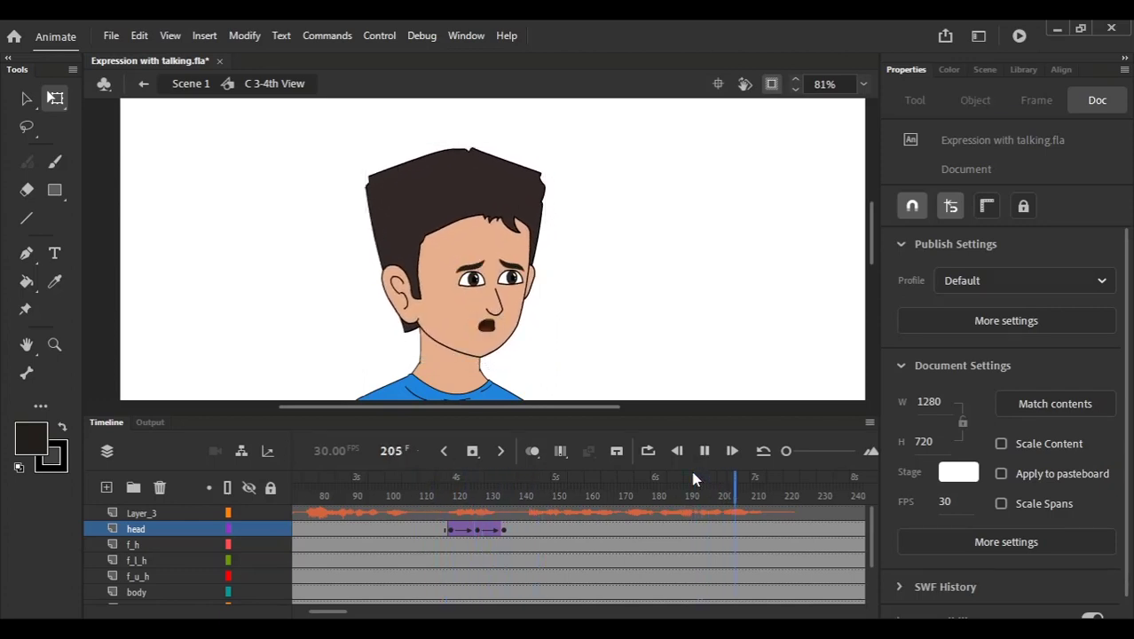
key("Return")
Step: Return to Scene 1 and save the document, placing the playhead at frame 223
left_click(863, 87)
left_click(890, 106)
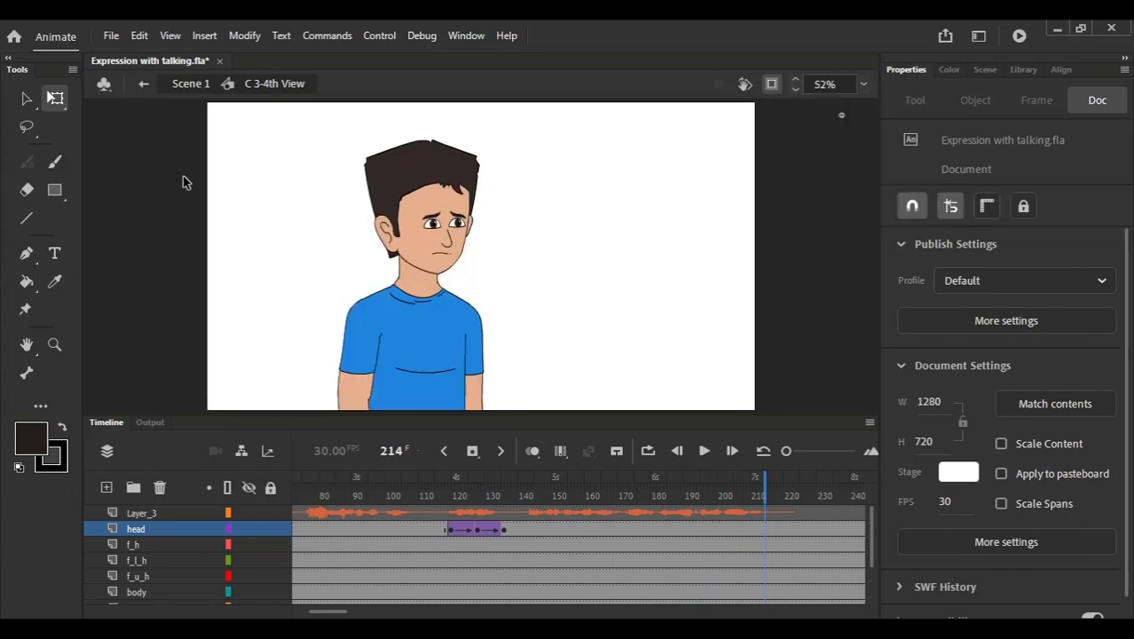
left_click(196, 88)
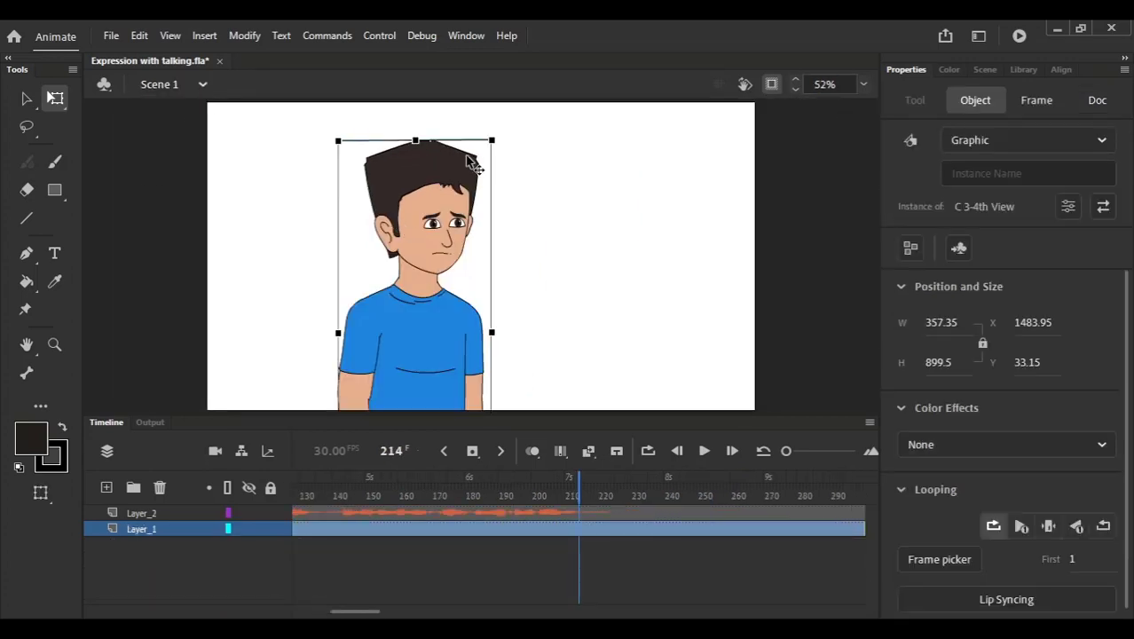
left_click(558, 190)
left_click(607, 483)
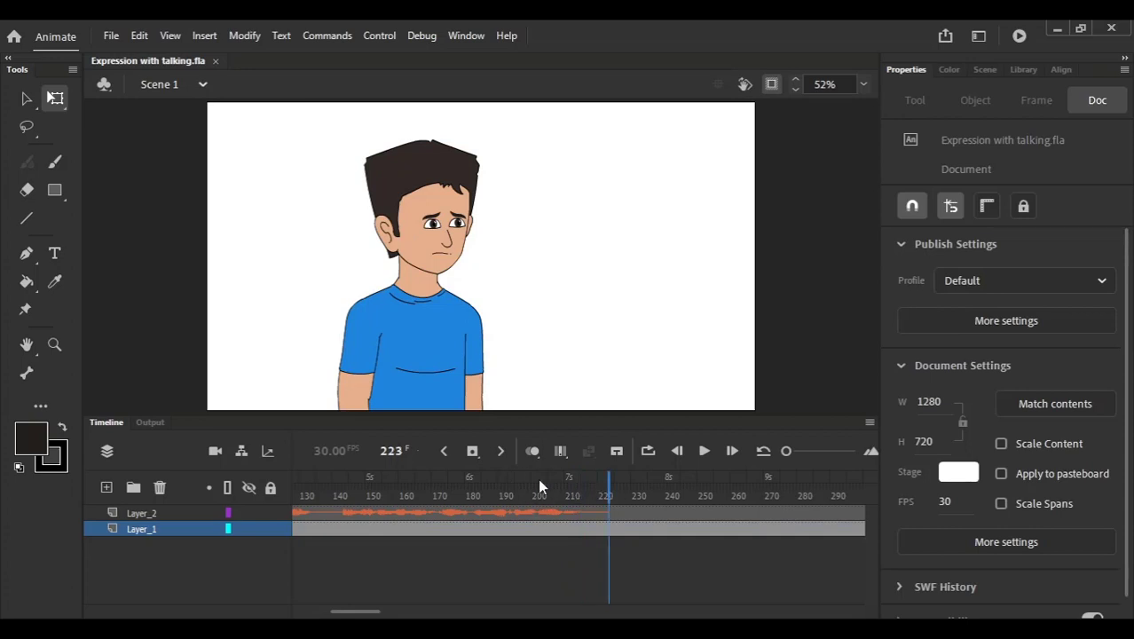
Step: Remove the surplus frames from frame 252 onward on both Layer_1 and Layer_2
left_click(538, 478)
left_click(641, 489)
left_click(680, 497)
left_click_drag(709, 513, 922, 549)
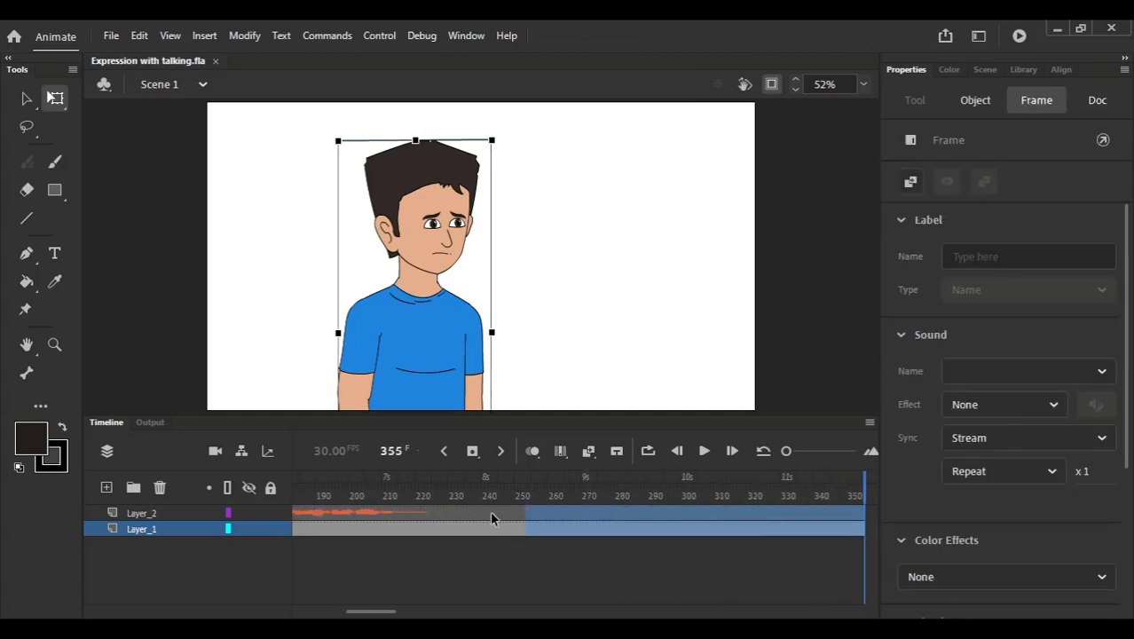
key("F6")
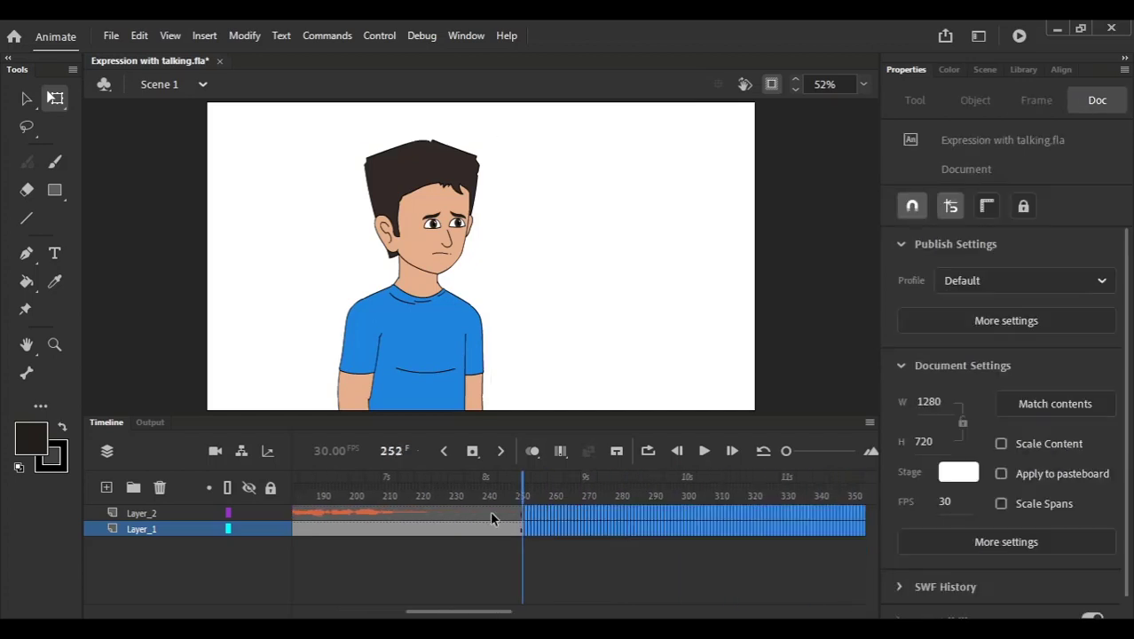
Step: Return the playhead to frame 1 and save the document
left_click_drag(477, 612, 362, 611)
left_click_drag(435, 497, 195, 460)
key("ctrl+s")
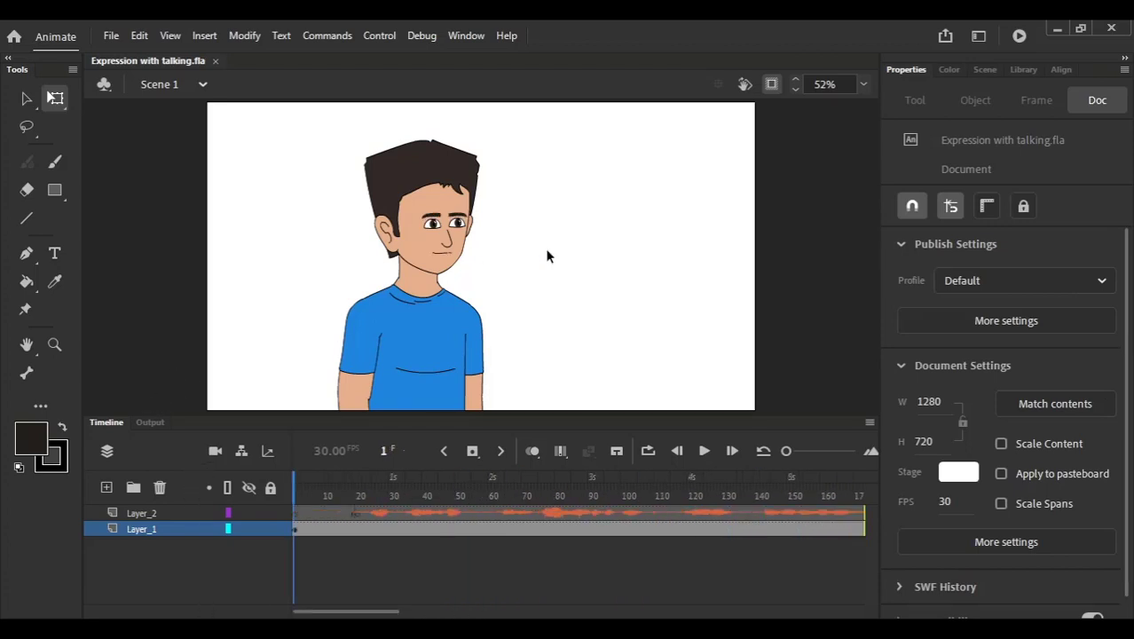
Step: Preview the scene from frame 1 to 223 with the panels hidden, restore the panels, and place the playhead at frame 57
key("F4")
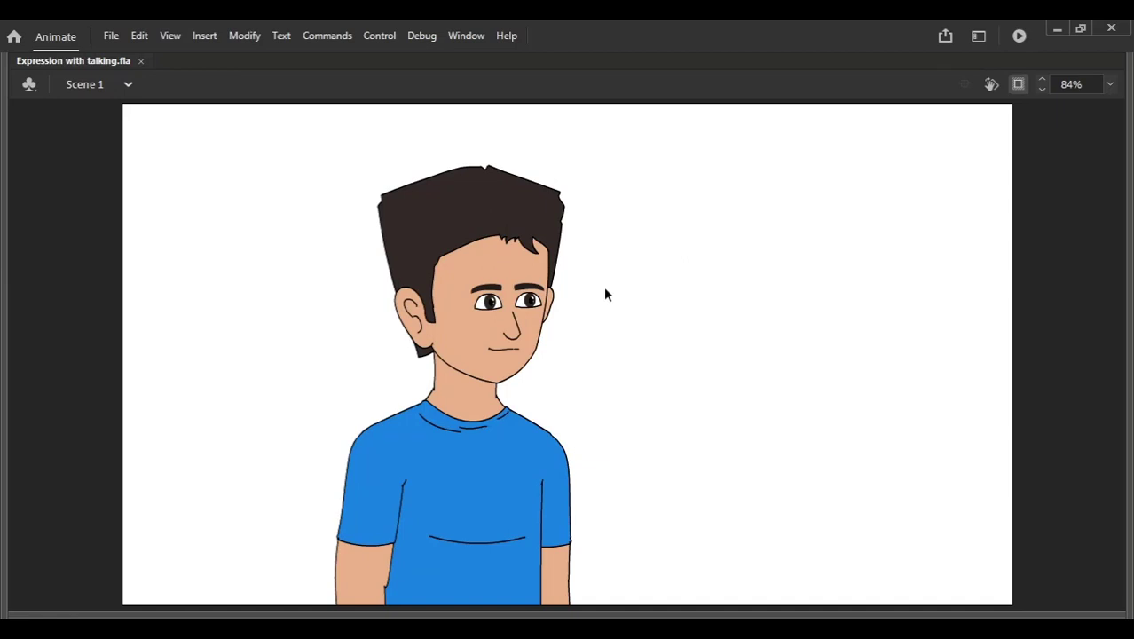
key("Return")
key("F4")
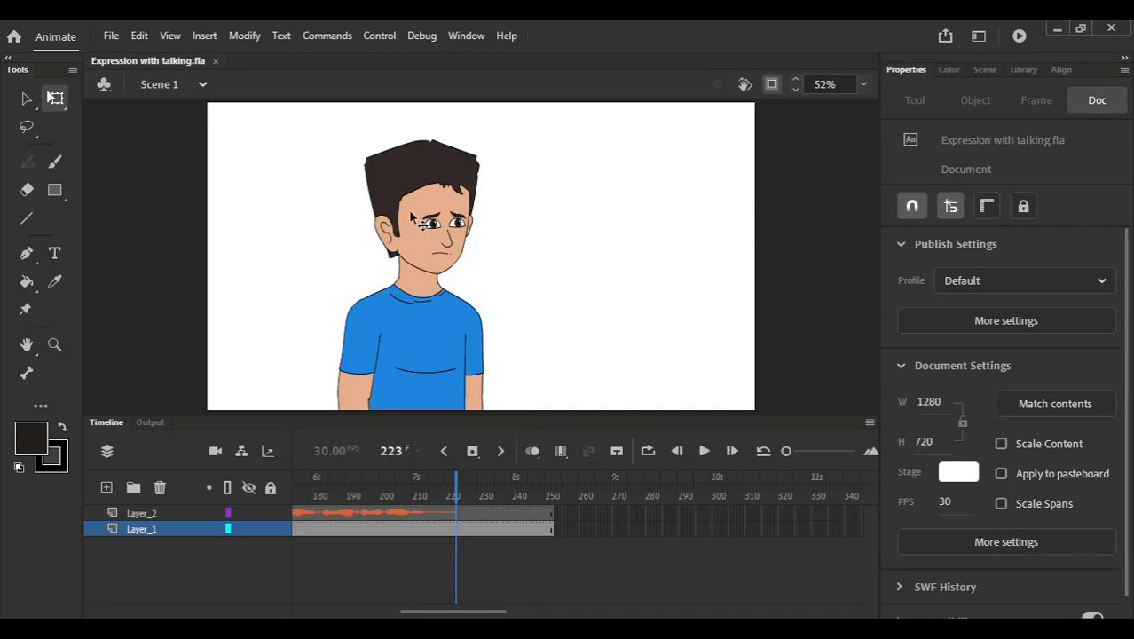
left_click_drag(476, 611, 352, 611)
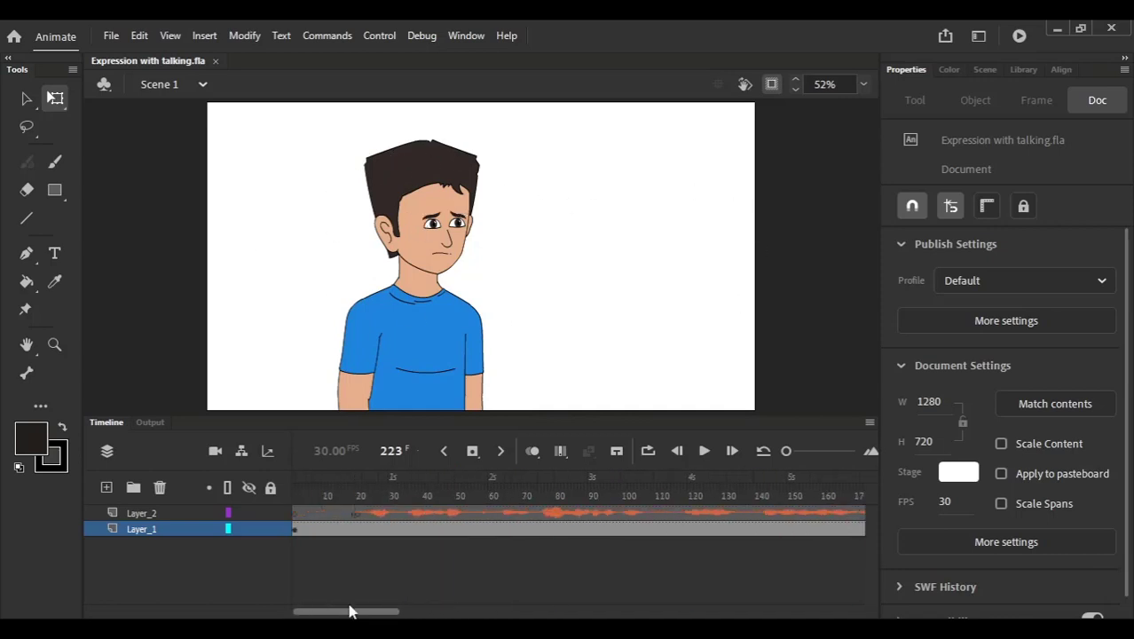
left_click(480, 497)
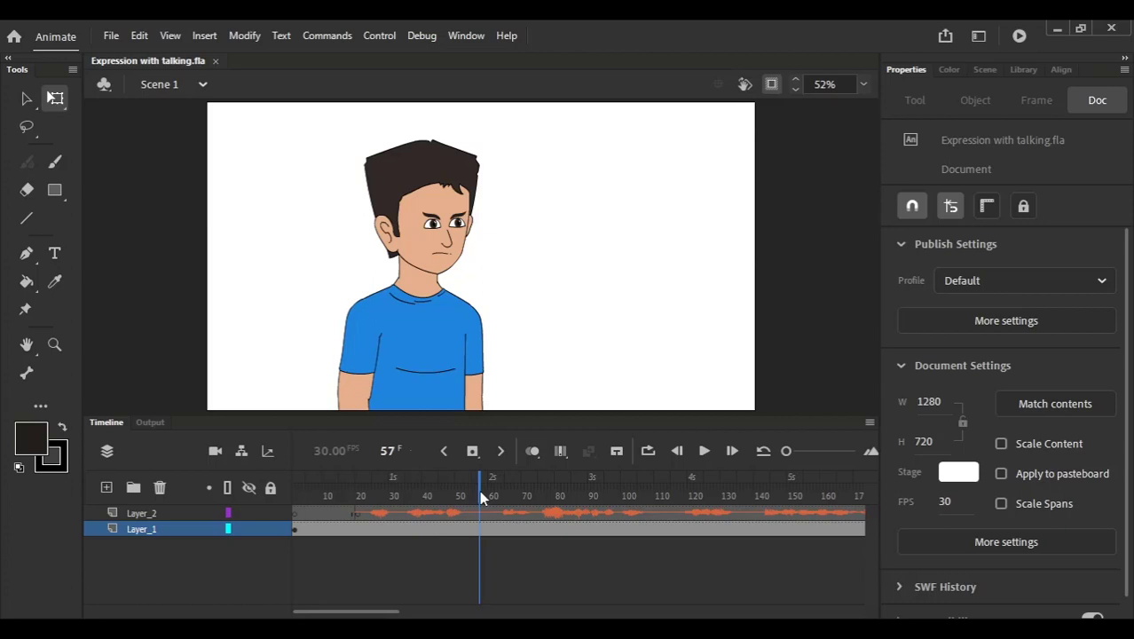